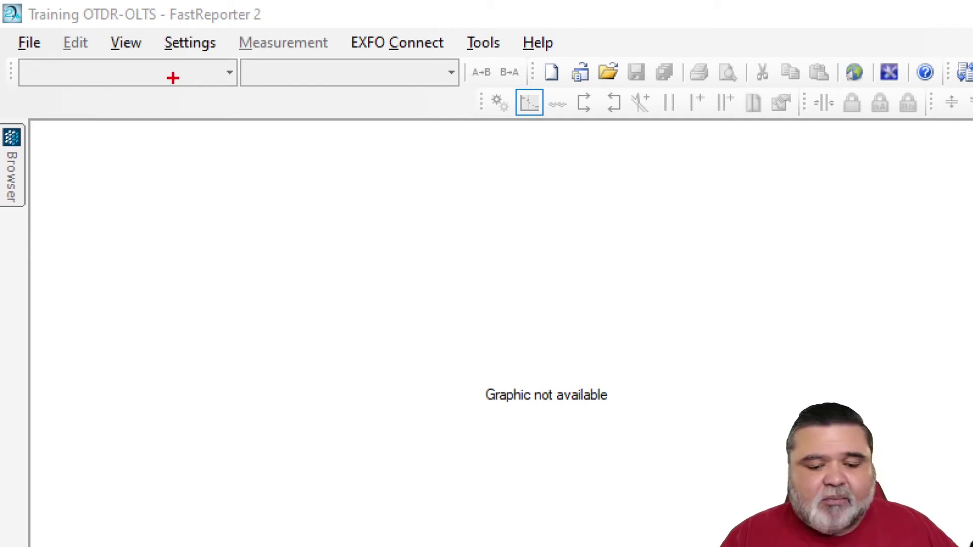
# - Drag across several regions of the FastReporter window, then cancel with Escape
pyautogui.moveTo(7, 59)
pyautogui.mouseDown()
pyautogui.moveTo(59, 77)
pyautogui.moveTo(646, 102)
pyautogui.moveTo(956, 94)
pyautogui.mouseUp()
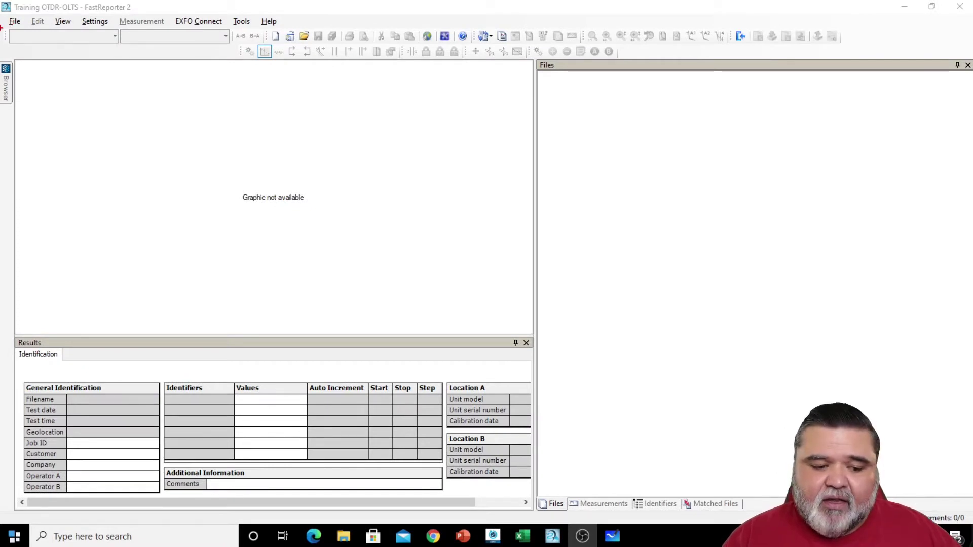
pyautogui.moveTo(15, 61)
pyautogui.mouseDown()
pyautogui.moveTo(411, 347)
pyautogui.moveTo(535, 345)
pyautogui.mouseUp()
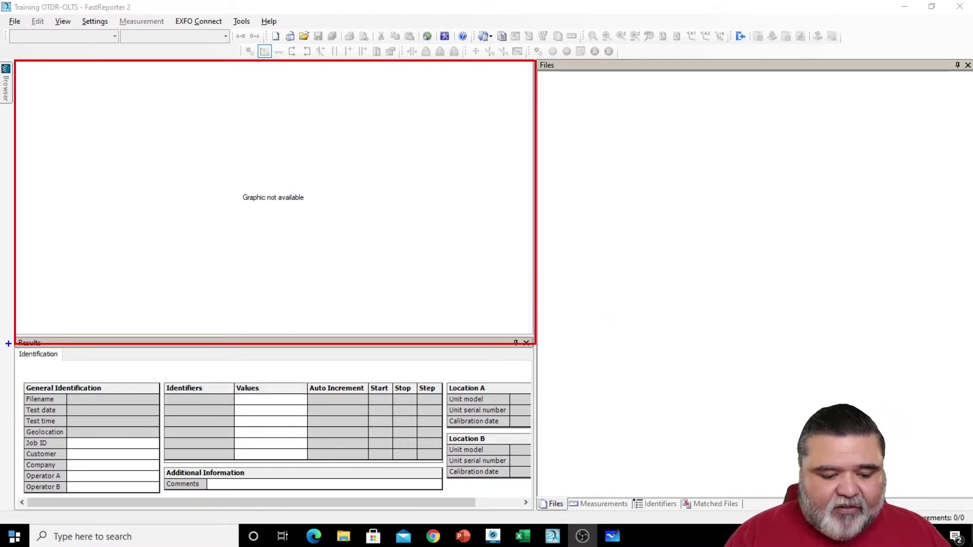
pyautogui.moveTo(11, 335)
pyautogui.mouseDown()
pyautogui.moveTo(291, 454)
pyautogui.moveTo(552, 521)
pyautogui.moveTo(540, 515)
pyautogui.mouseUp()
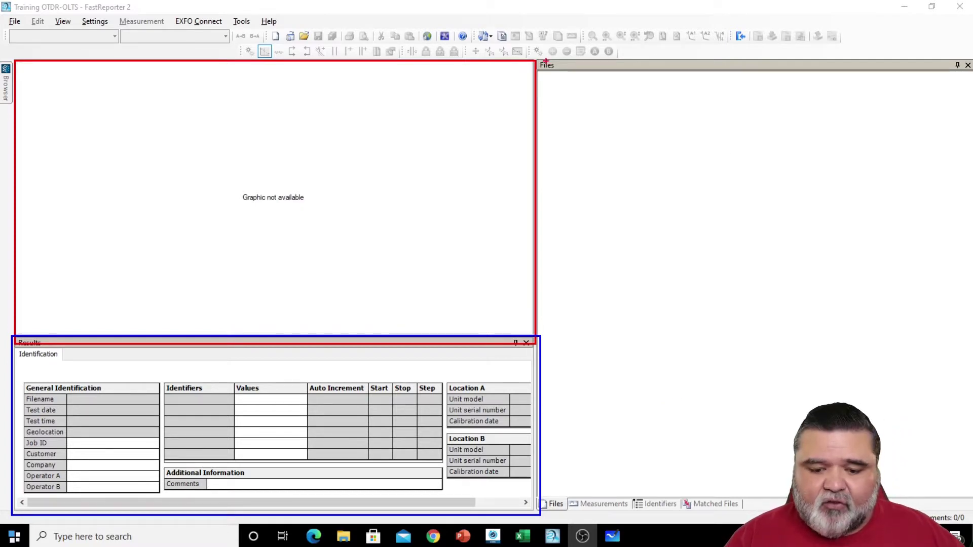
pyautogui.moveTo(537, 141)
pyautogui.mouseDown()
pyautogui.moveTo(548, 65)
pyautogui.moveTo(860, 458)
pyautogui.moveTo(970, 485)
pyautogui.moveTo(971, 495)
pyautogui.mouseUp()
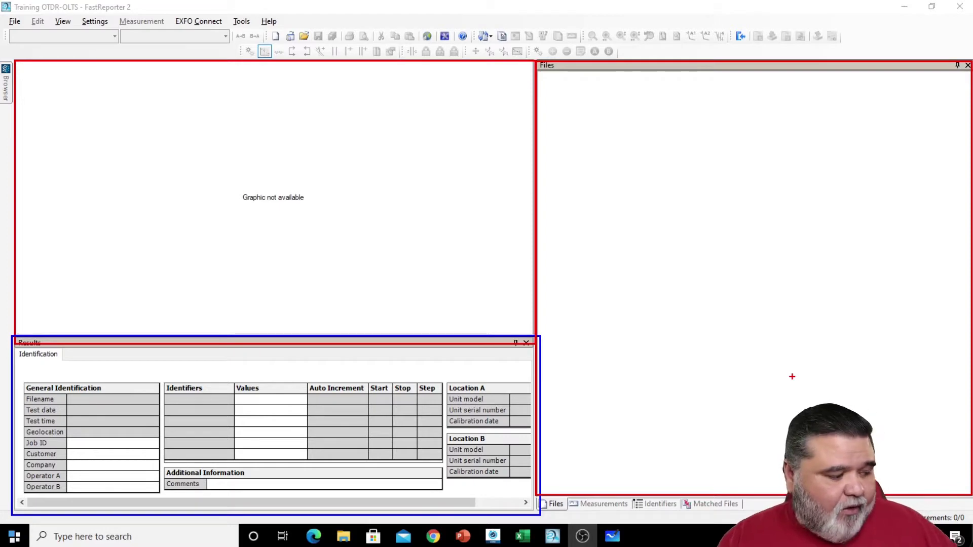
pyautogui.press('Escape')
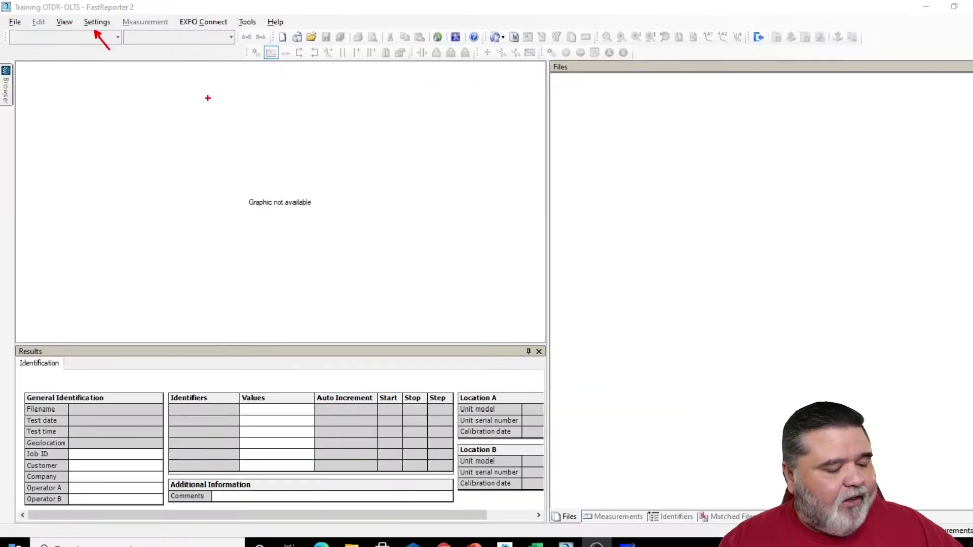
# - Open the Project Settings dialog from the Settings menu
pyautogui.click(100, 23)
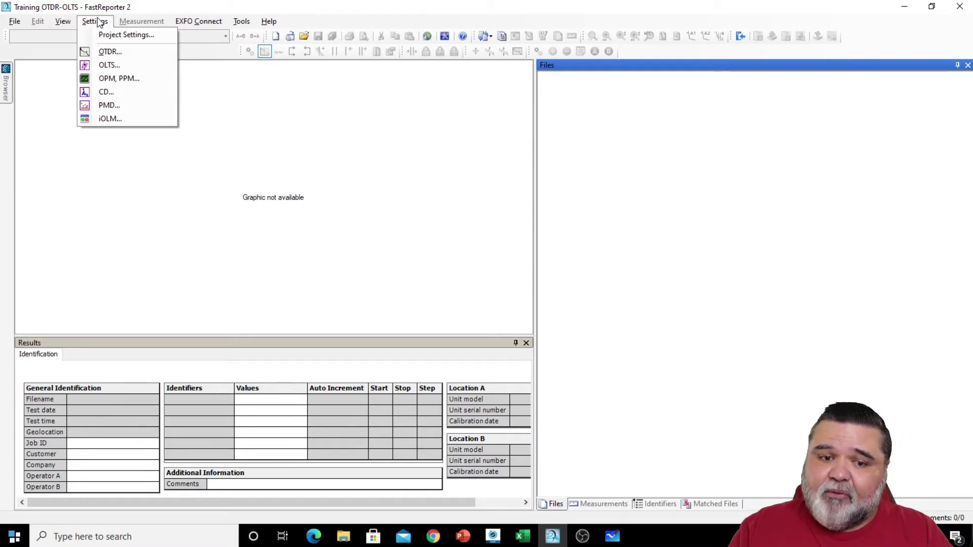
pyautogui.click(100, 22)
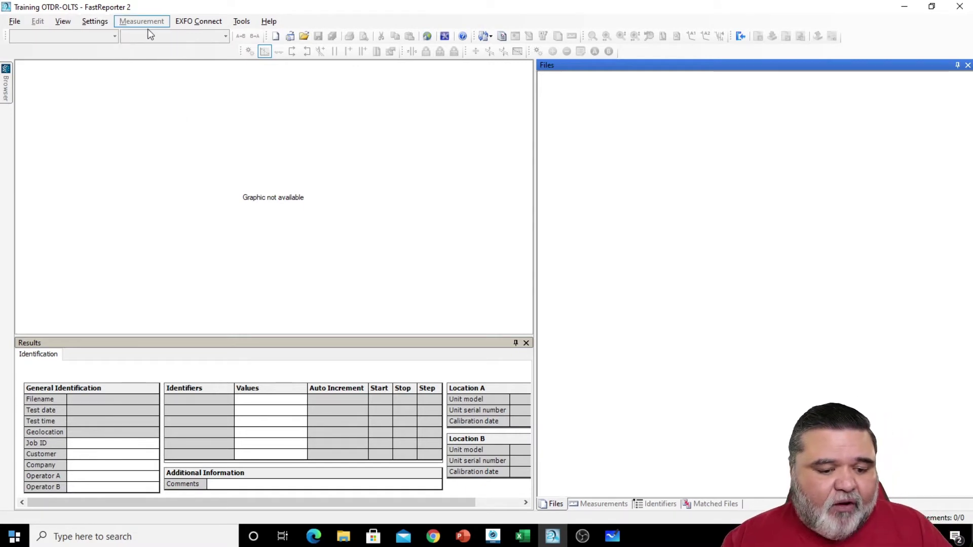
pyautogui.click(99, 22)
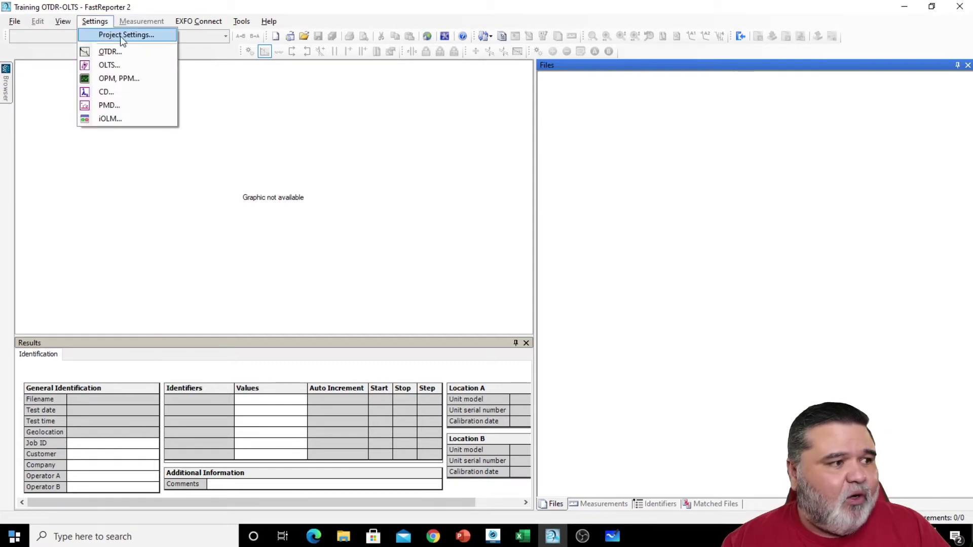
pyautogui.click(156, 39)
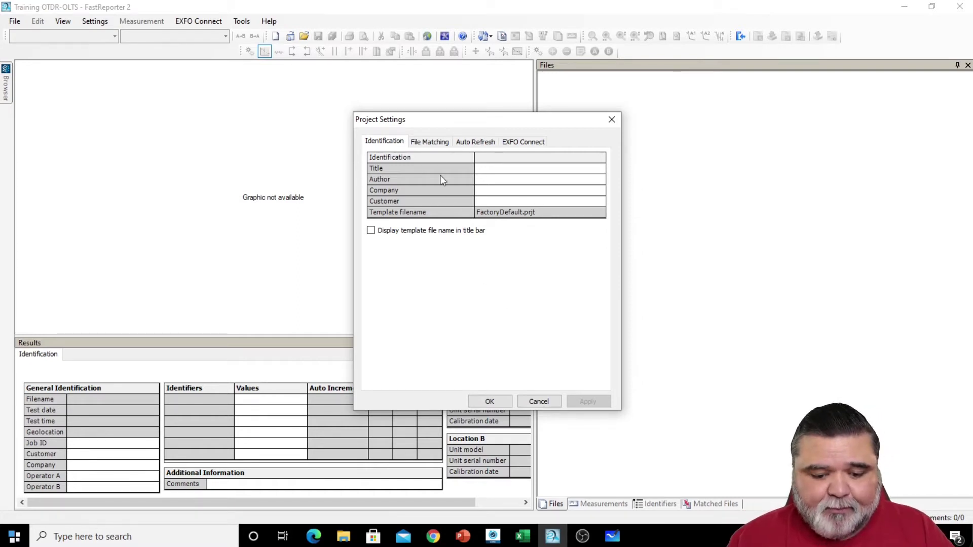
# - Show the File Matching tab, with Cable ID, Fiber ID, OLT, ONT and FDH checked
pyautogui.click(430, 142)
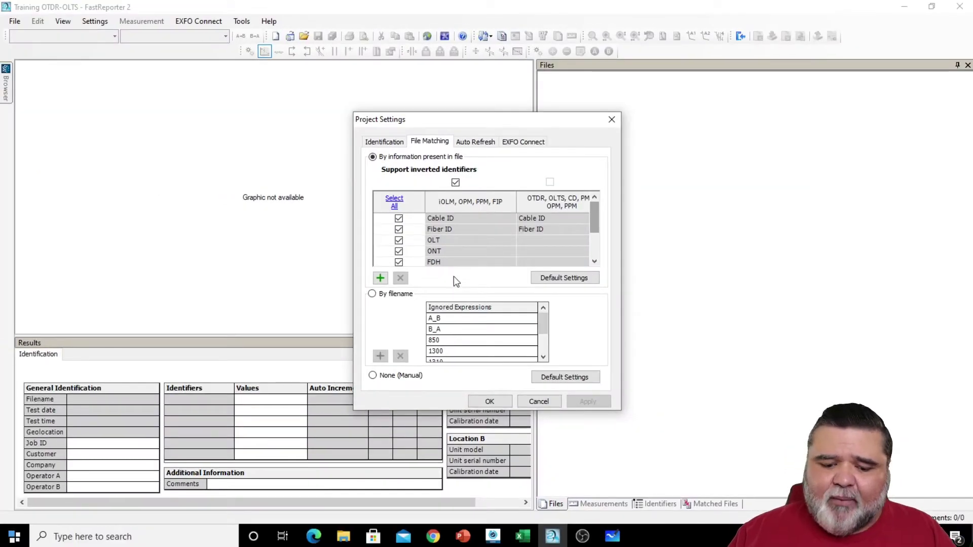
# - Uncheck Cable ID, OLT, ONT and FDH so only Fiber ID matches, then apply and close
pyautogui.click(399, 218)
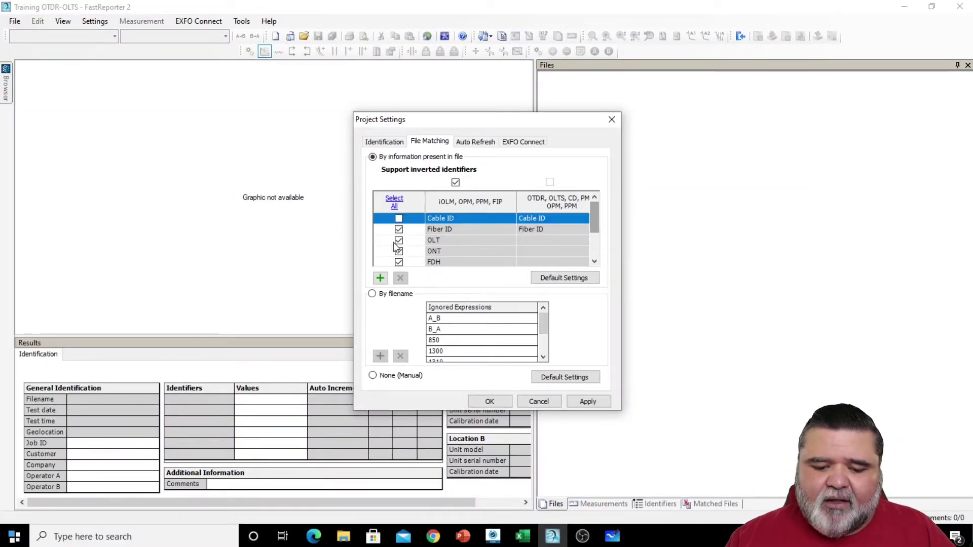
pyautogui.click(399, 241)
pyautogui.click(399, 251)
pyautogui.click(399, 262)
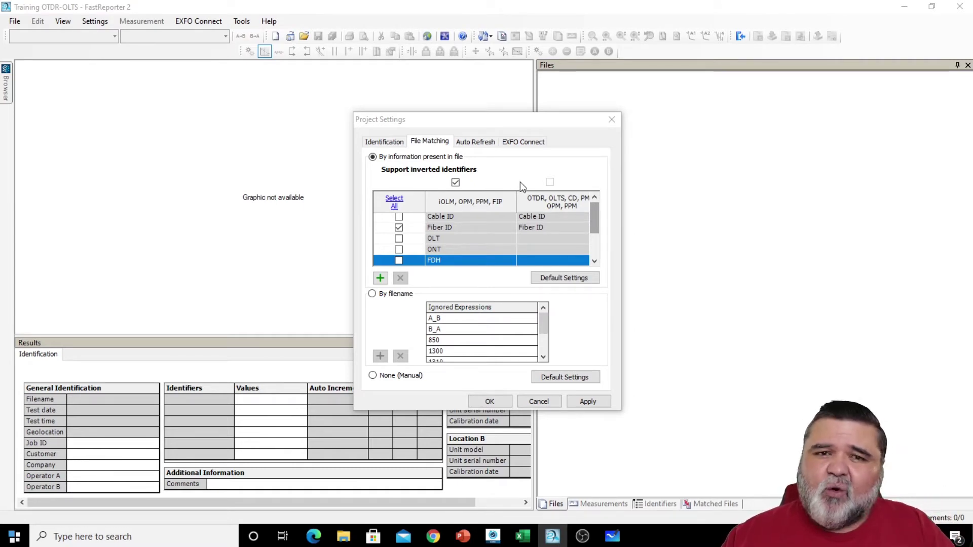
pyautogui.click(593, 401)
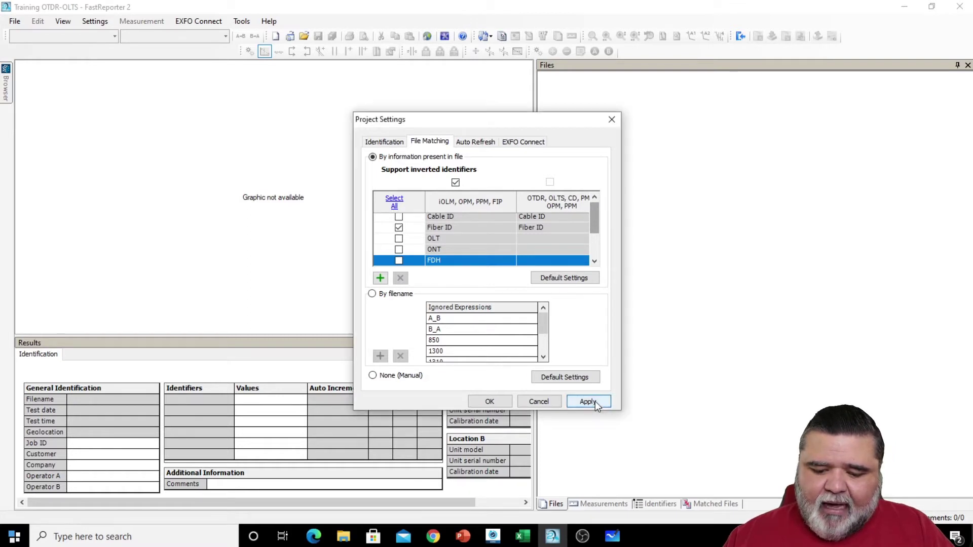
pyautogui.click(505, 404)
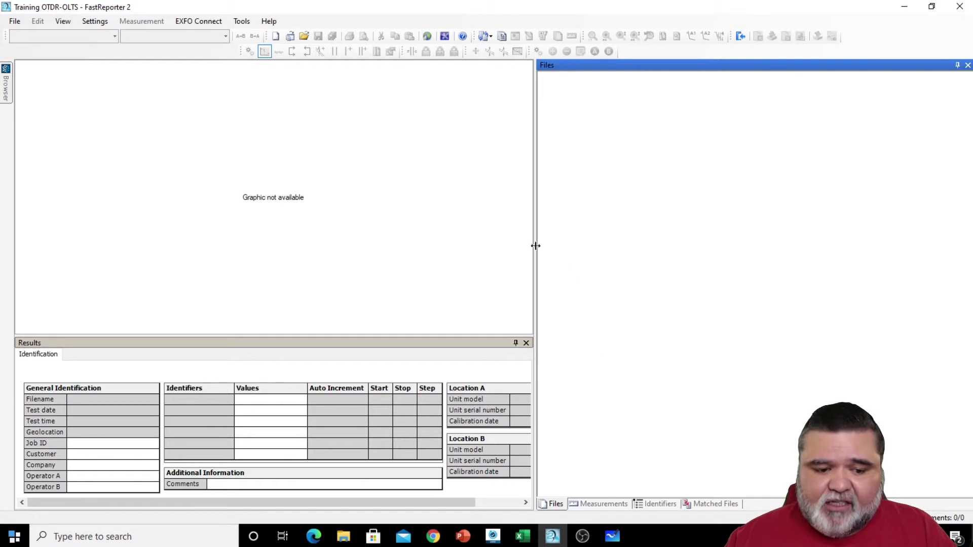
pyautogui.click(102, 23)
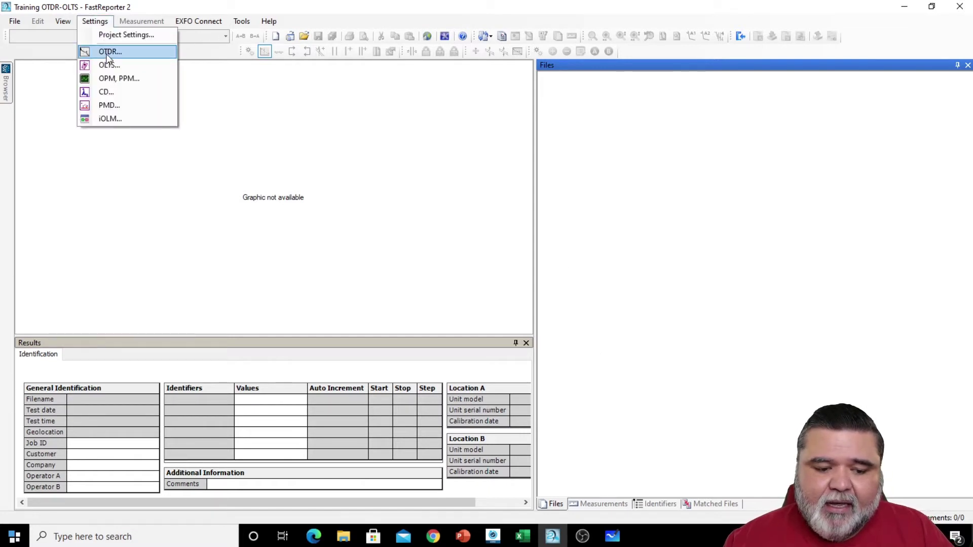
# - Open OTDR Settings on its Pass/Fail Thresholds tab
pyautogui.click(107, 53)
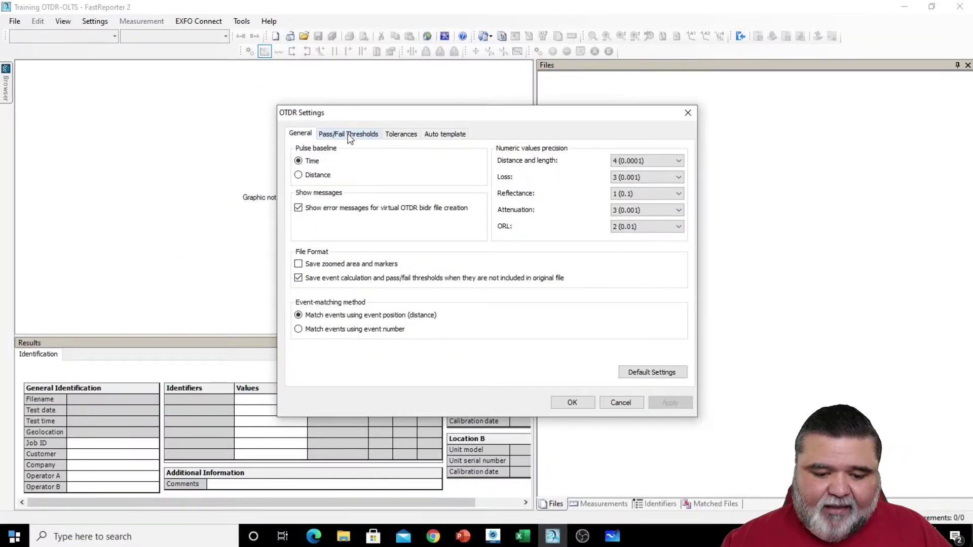
pyautogui.click(349, 135)
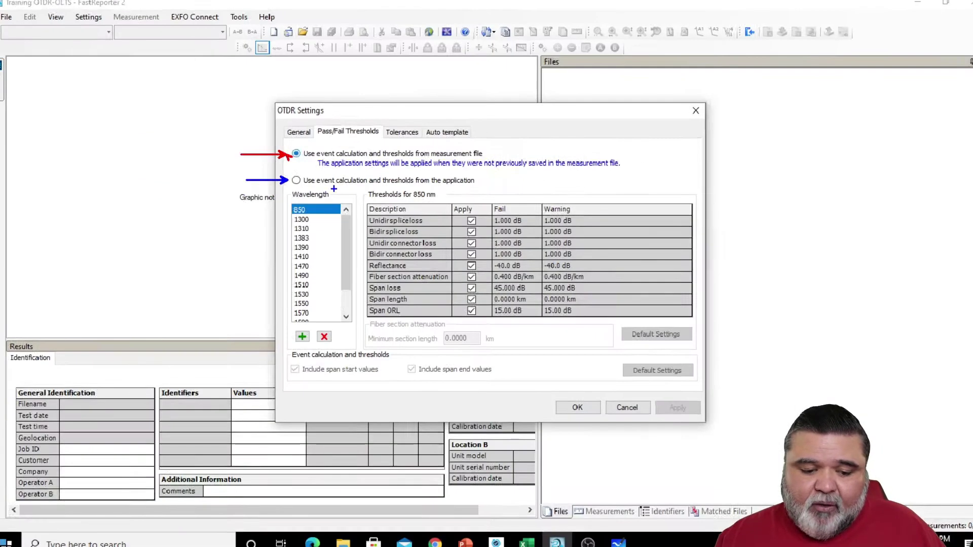
# - Use application thresholds and disable 1310 nm Unidir splice/connector, span loss, span length and section attenuation
pyautogui.click(230, 176)
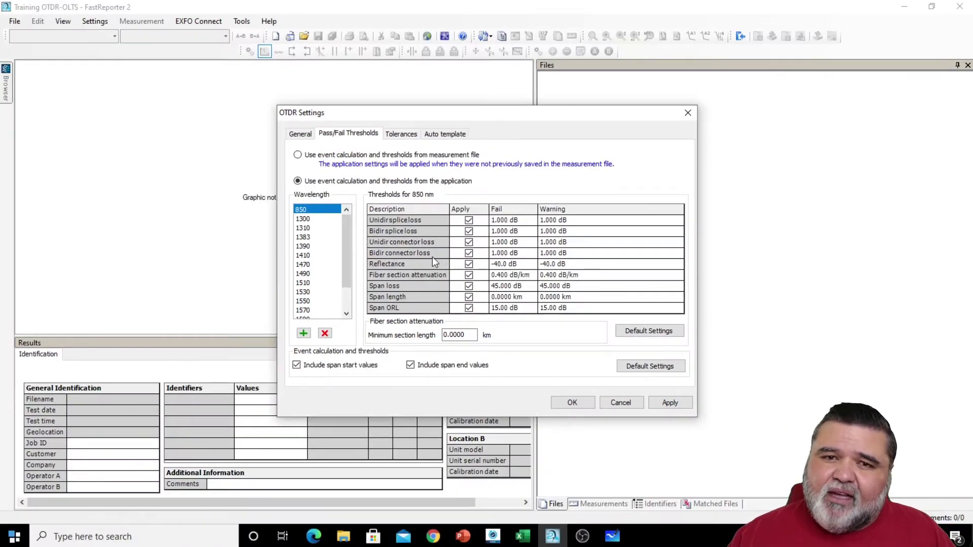
pyautogui.click(310, 228)
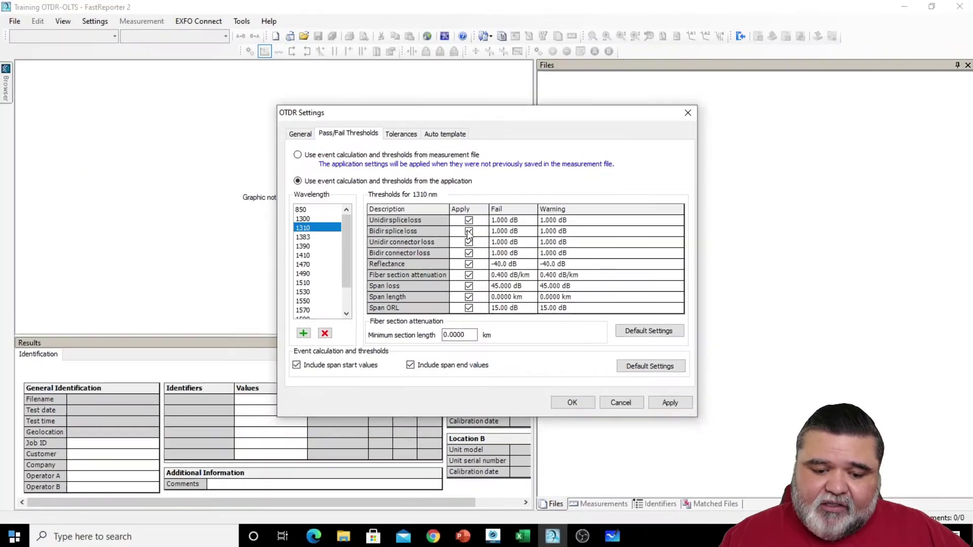
pyautogui.click(469, 220)
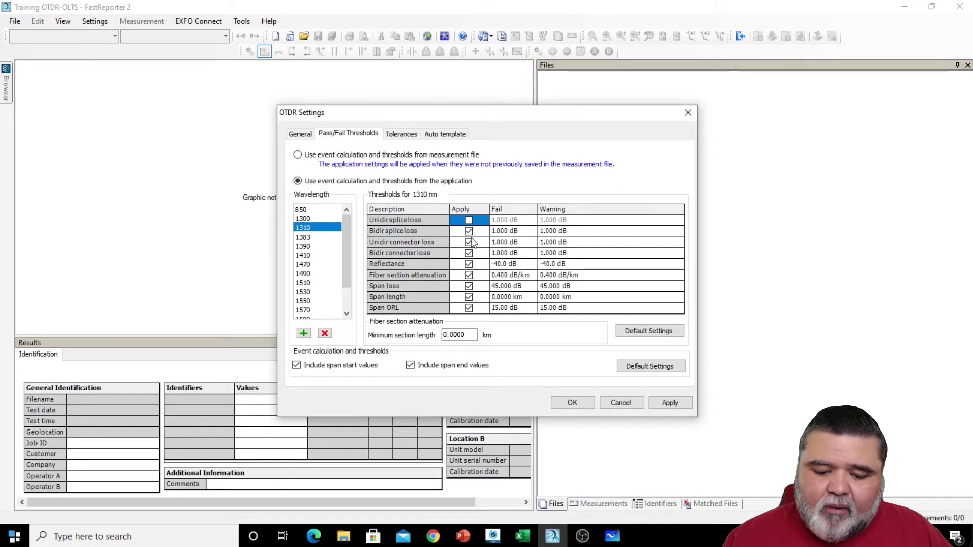
pyautogui.click(469, 242)
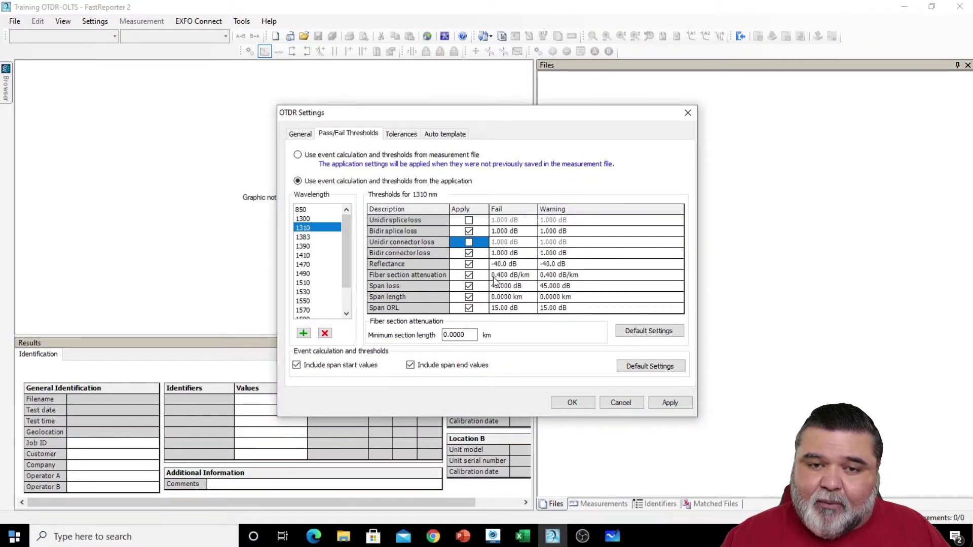
pyautogui.click(468, 287)
pyautogui.click(469, 298)
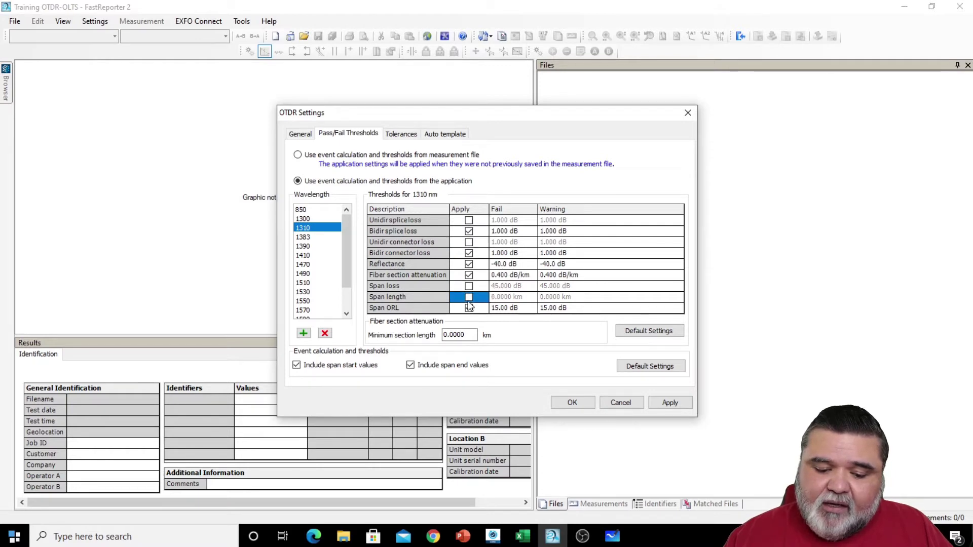
pyautogui.click(469, 275)
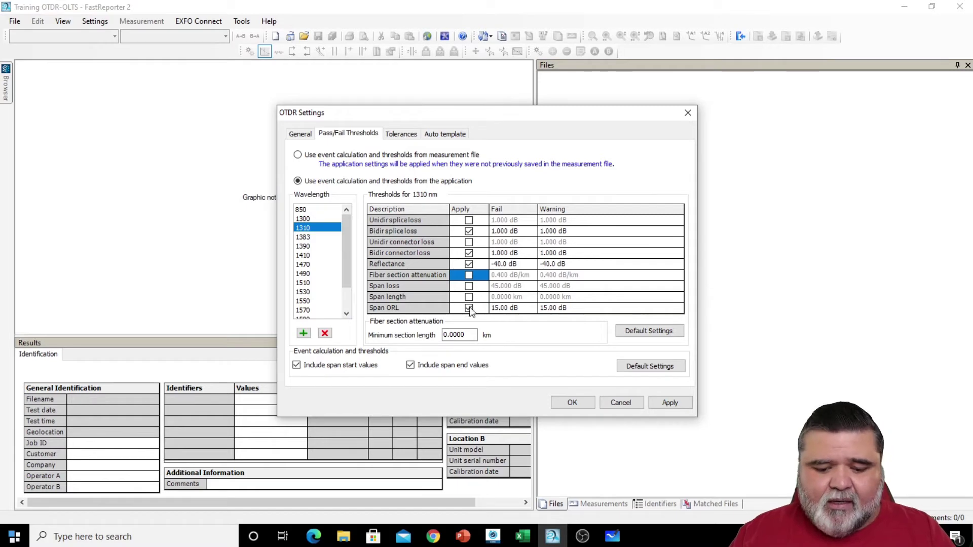
# - Set the 1310 nm Span ORL fail threshold to 28.00 dB
pyautogui.click(502, 309)
pyautogui.click(511, 310)
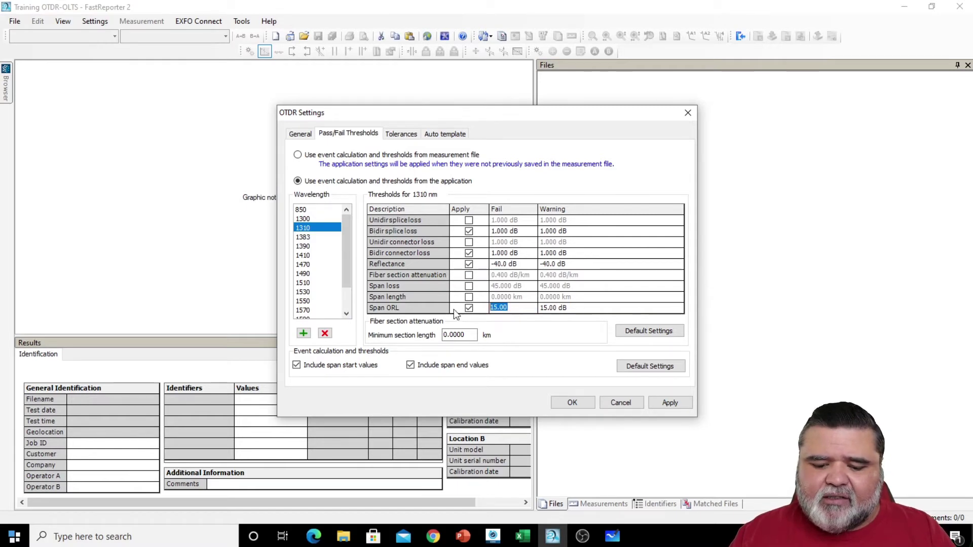
pyautogui.write('28')
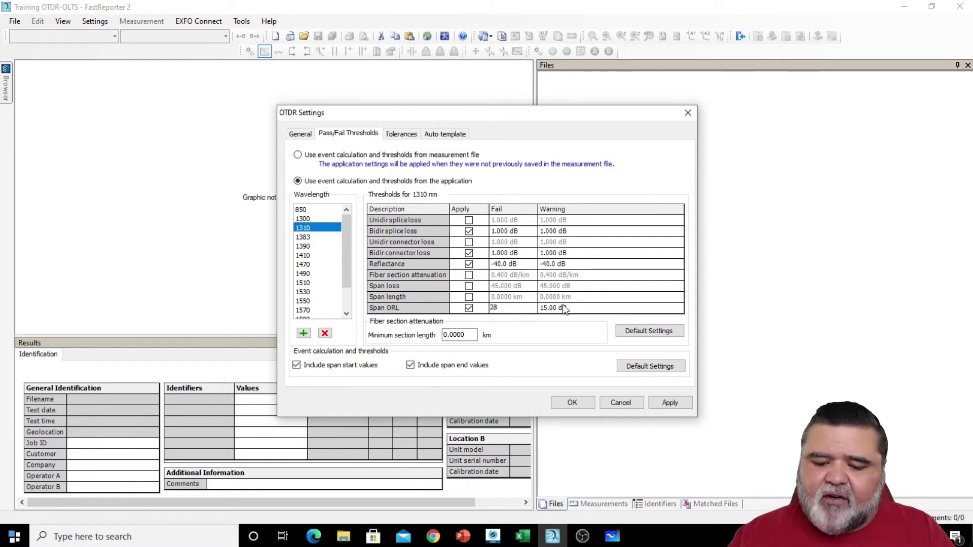
pyautogui.click(563, 308)
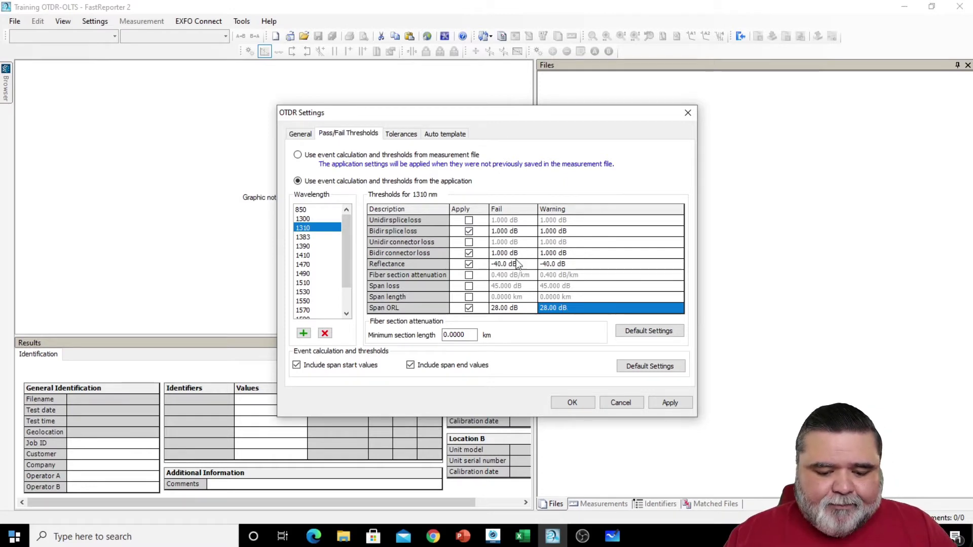
# - Set 1310 nm Bidir splice 0.200 dB, connector 0.500 dB and reflectance -45.0 dB fail limits
pyautogui.click(499, 231)
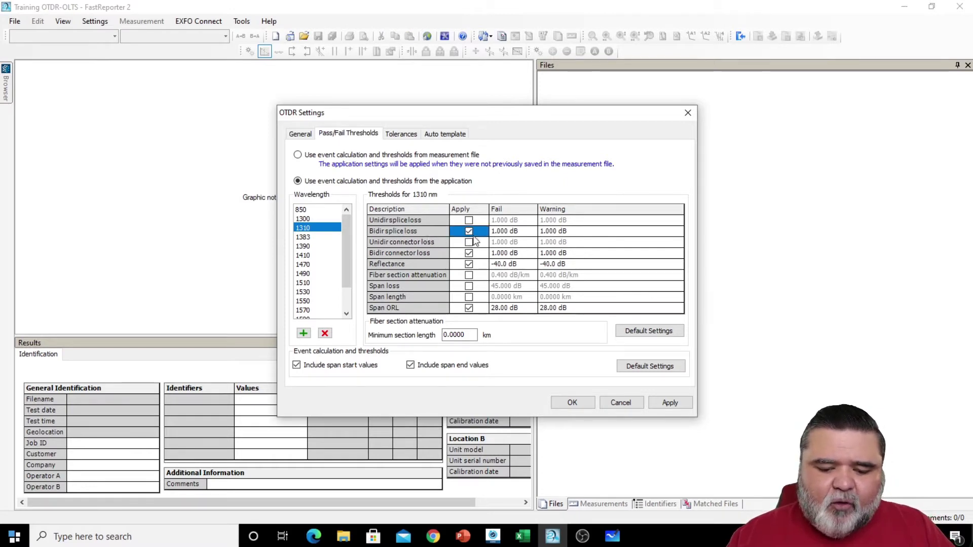
pyautogui.click(500, 231)
pyautogui.hotkey('ctrl', 'a')
pyautogui.press('BackSpace')
pyautogui.write('0.2')
pyautogui.press('Return')
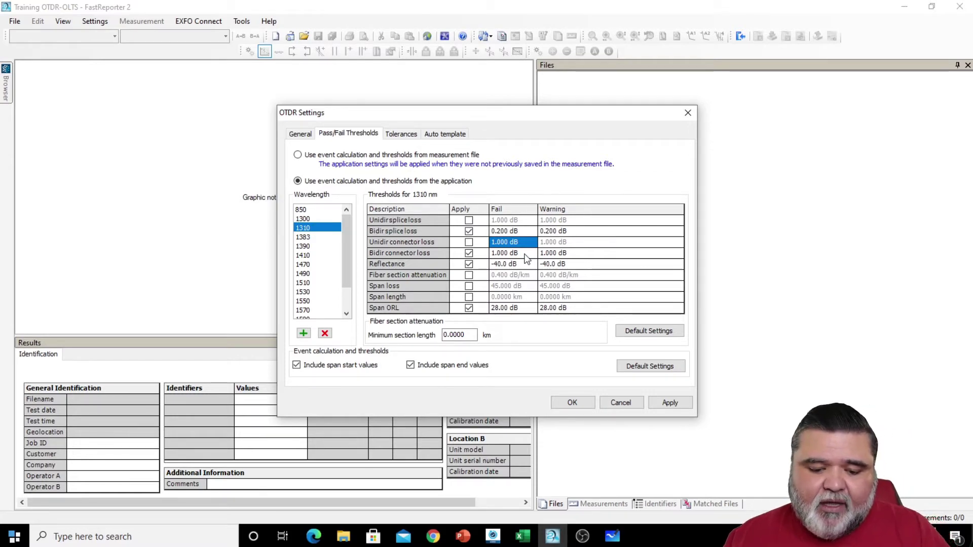
pyautogui.press('Down')
pyautogui.write('0.5')
pyautogui.press('Return')
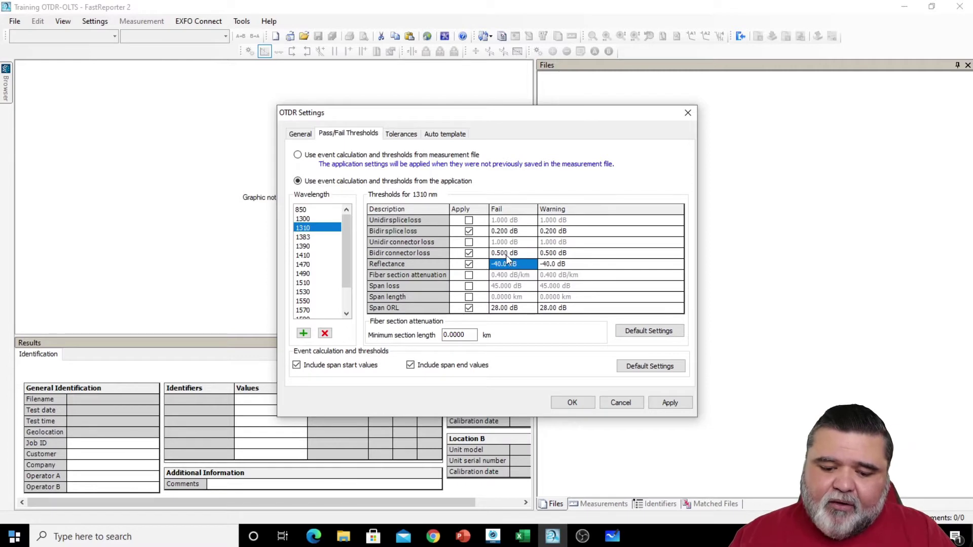
pyautogui.write('-45')
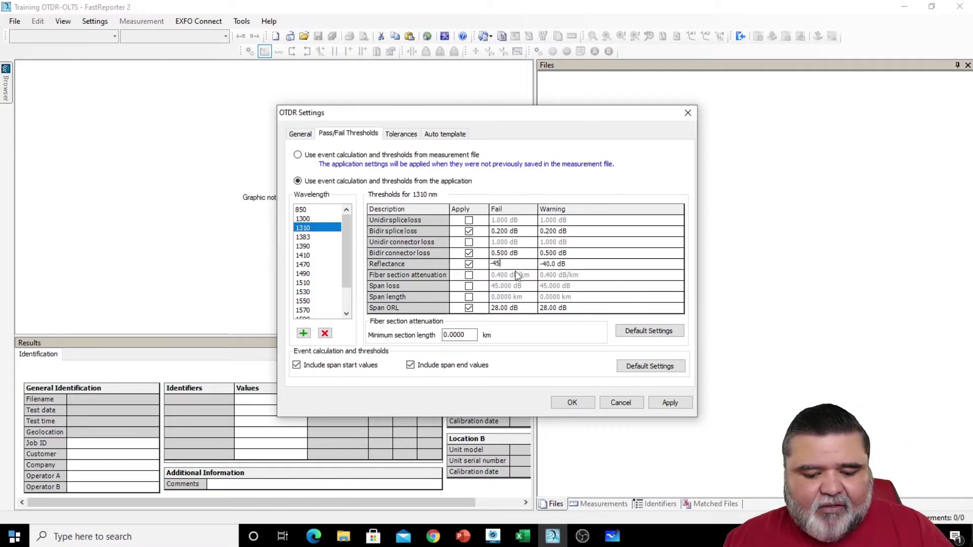
pyautogui.press('Return')
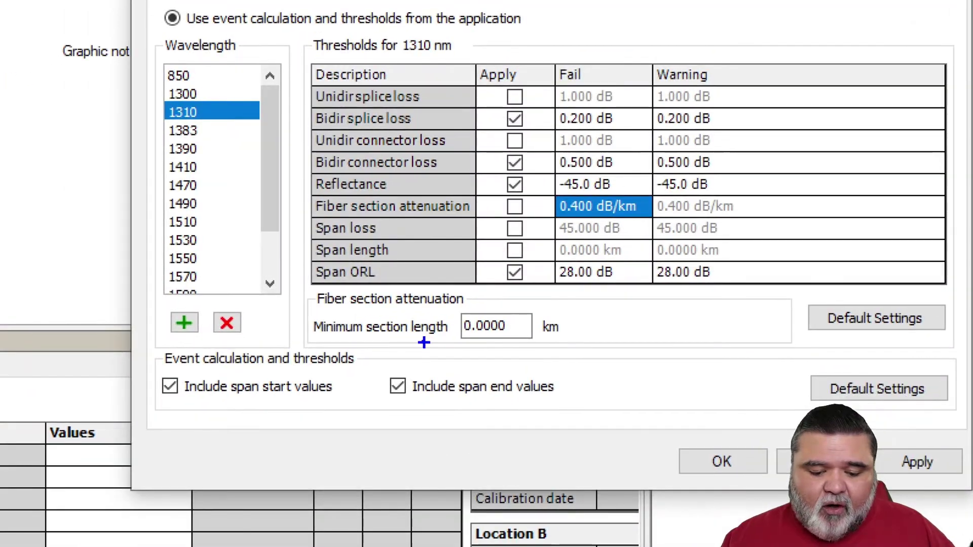
# - Clear 'Include span end values', leaving span start values included
pyautogui.moveTo(381, 370); pyautogui.dragTo(578, 422)
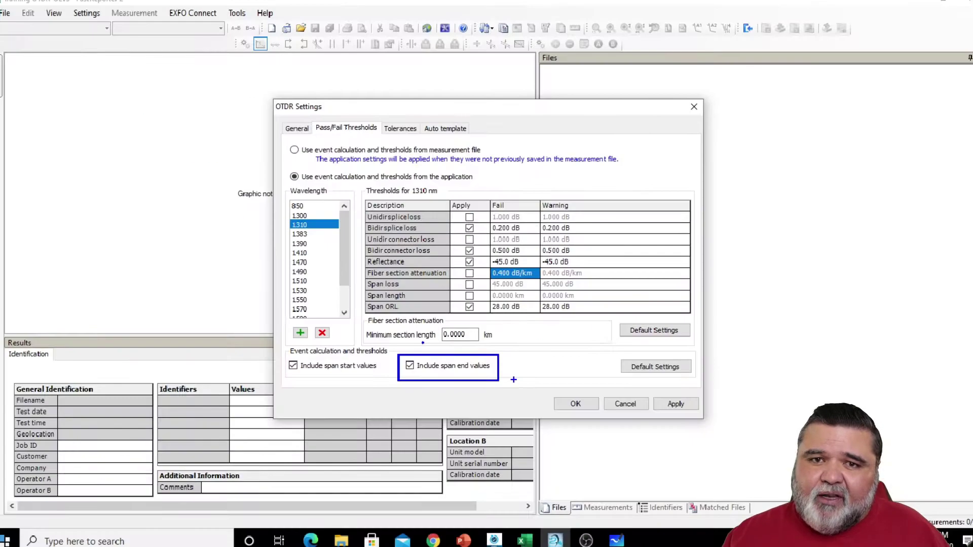
pyautogui.click(409, 365)
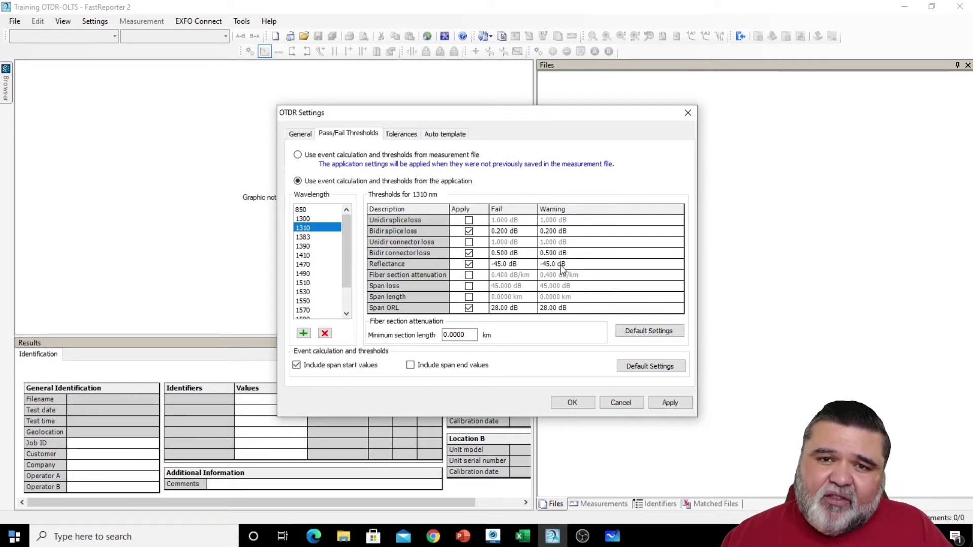
# - Enter 0.35 in the 1310 nm Bidir splice loss Fail cell and 0.75 for Bidir connector loss
pyautogui.click(507, 233)
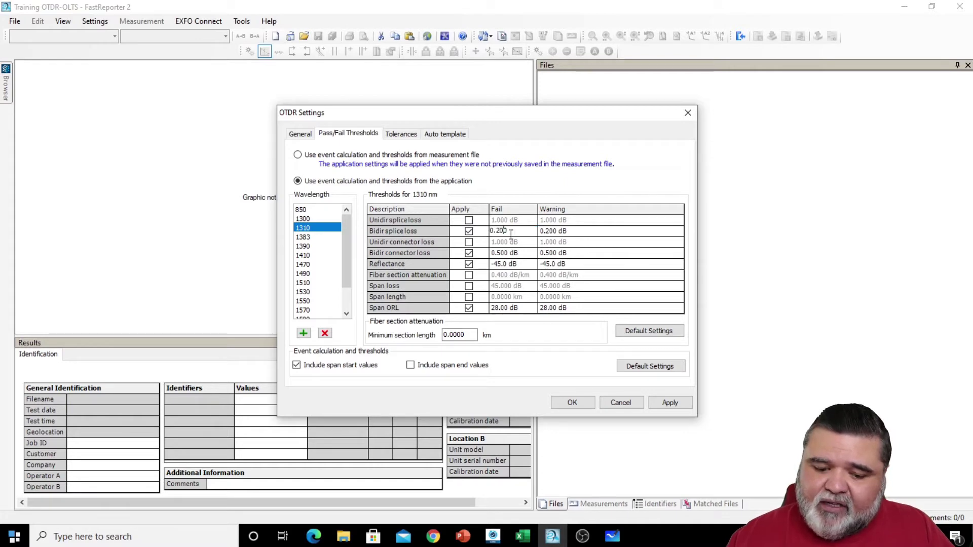
pyautogui.write('0.35')
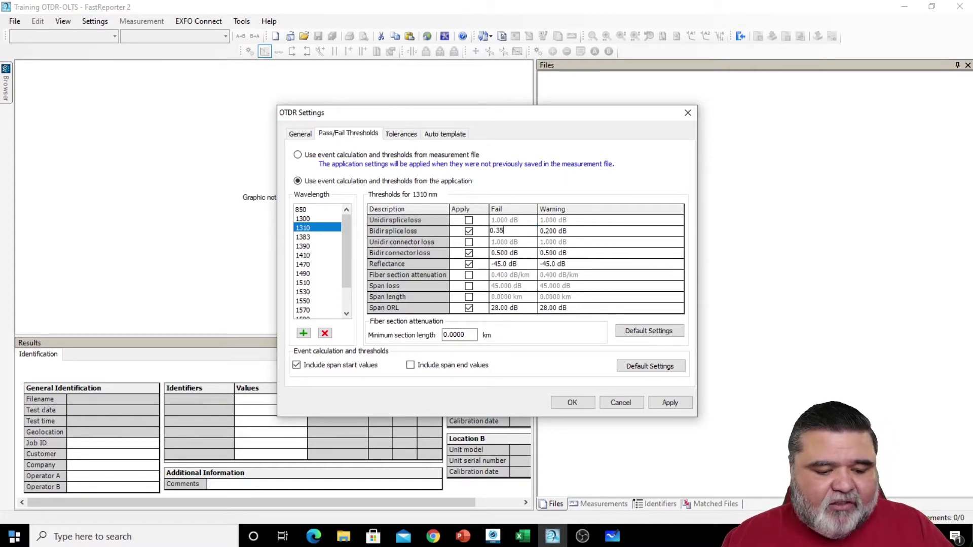
pyautogui.press('Return')
pyautogui.click(510, 255)
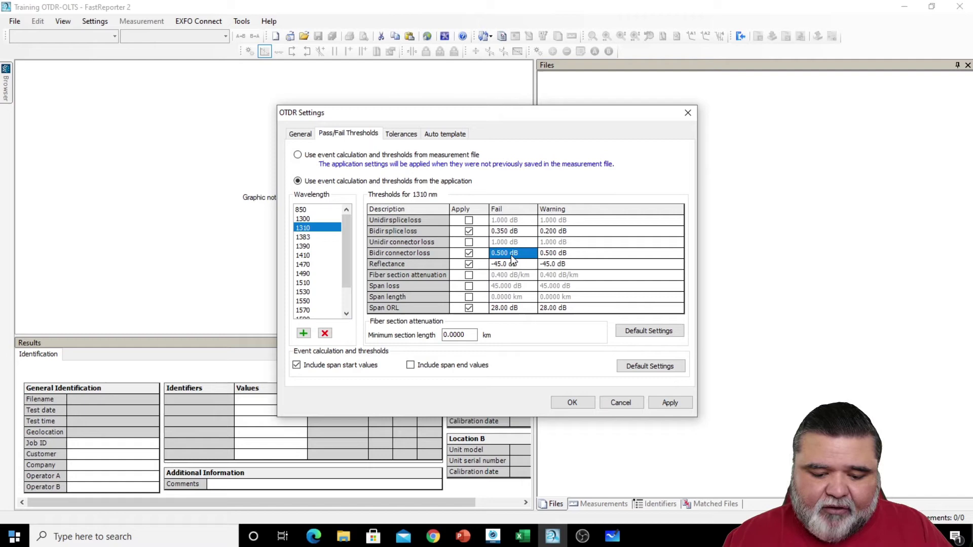
pyautogui.write('0.75')
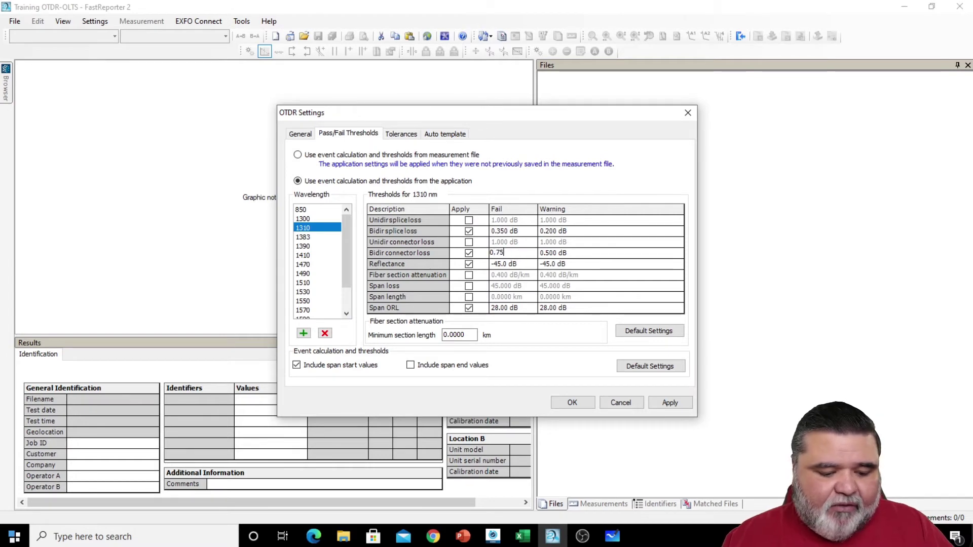
pyautogui.press('Return')
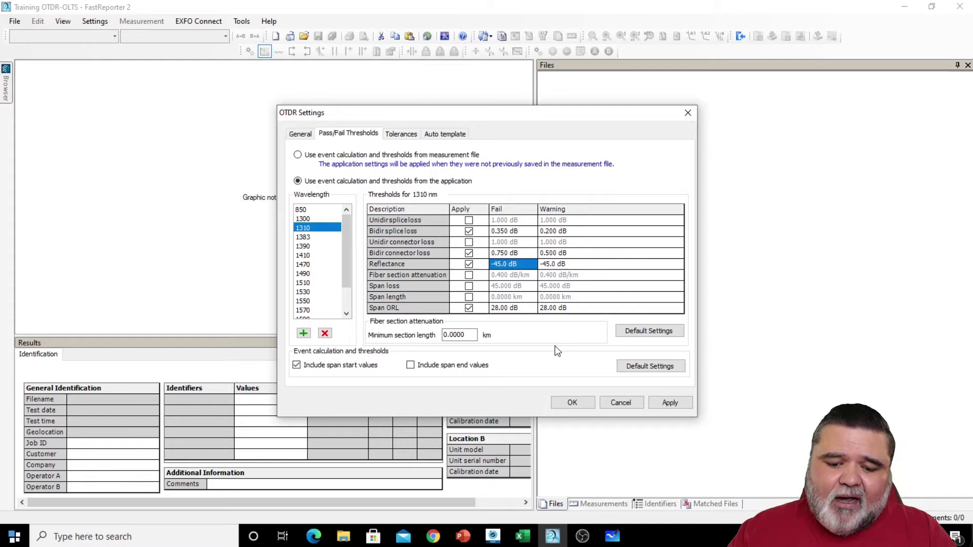
# - At 1550 nm, disable Unidir splice loss, Unidir connector loss, span length and span loss checks
pyautogui.click(314, 300)
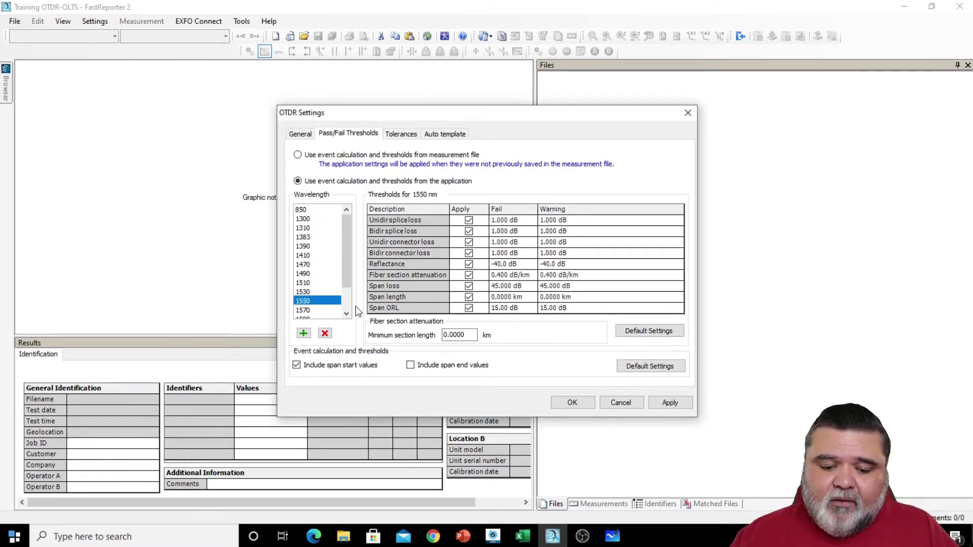
pyautogui.click(469, 219)
pyautogui.click(469, 242)
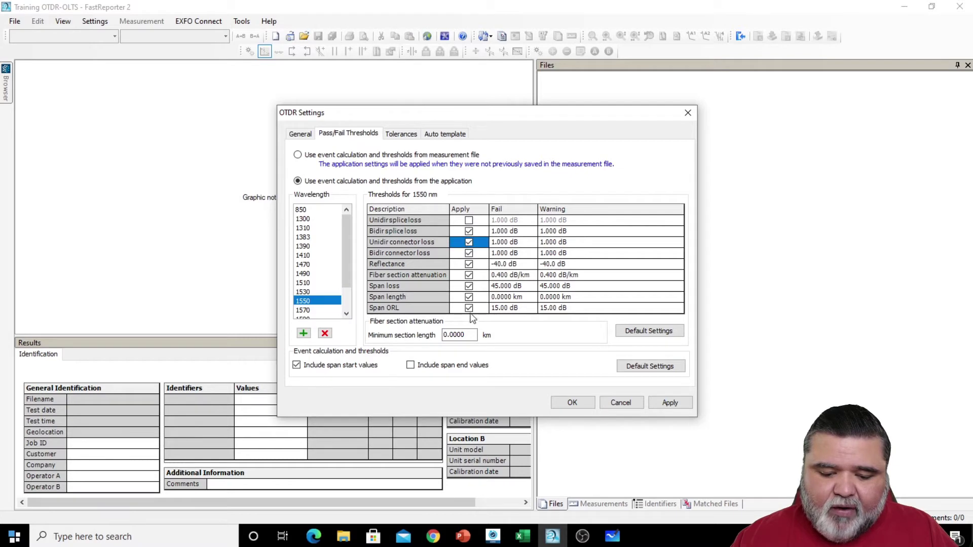
pyautogui.click(468, 296)
pyautogui.click(468, 285)
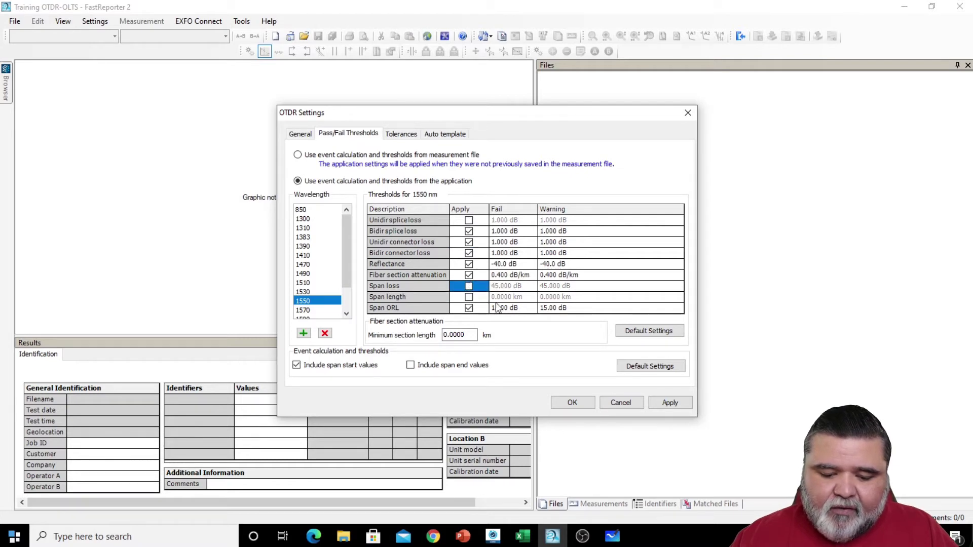
pyautogui.click(469, 242)
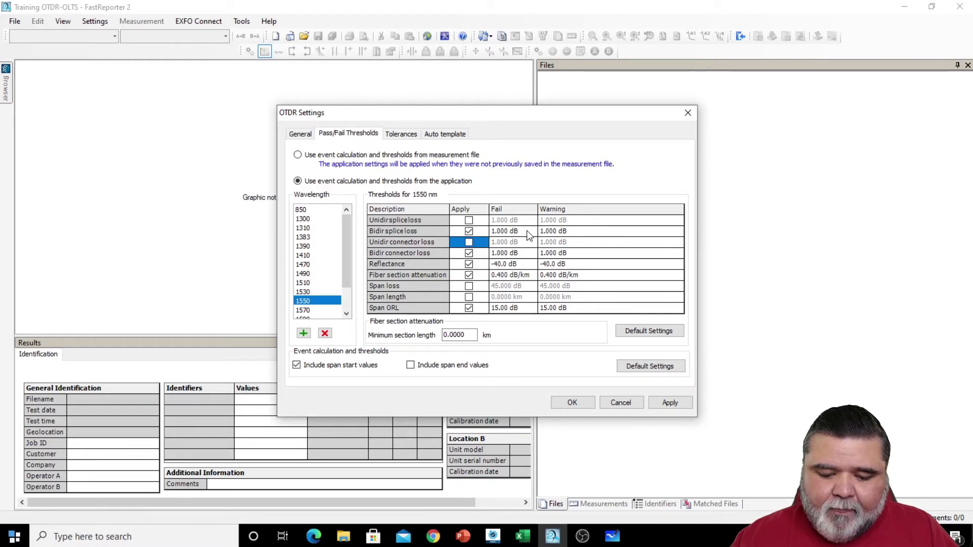
# - Set 1550 nm Bidir splice 0.200 dB, connector 0.500 dB and reflectance -45.0 dB fail limits
pyautogui.click(513, 232)
pyautogui.moveTo(512, 231); pyautogui.dragTo(490, 241)
pyautogui.write('0.2')
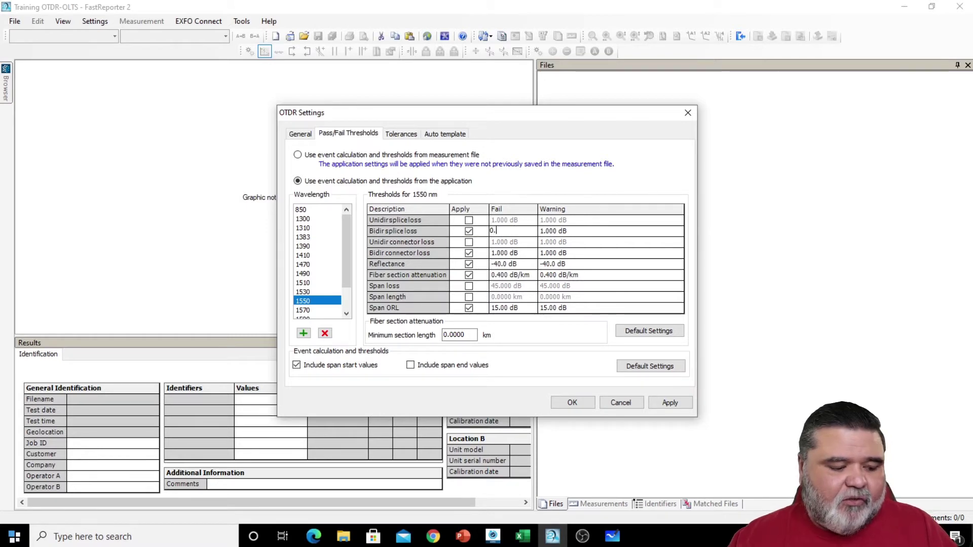
pyautogui.press('Return')
pyautogui.press('Down')
pyautogui.write('0.5')
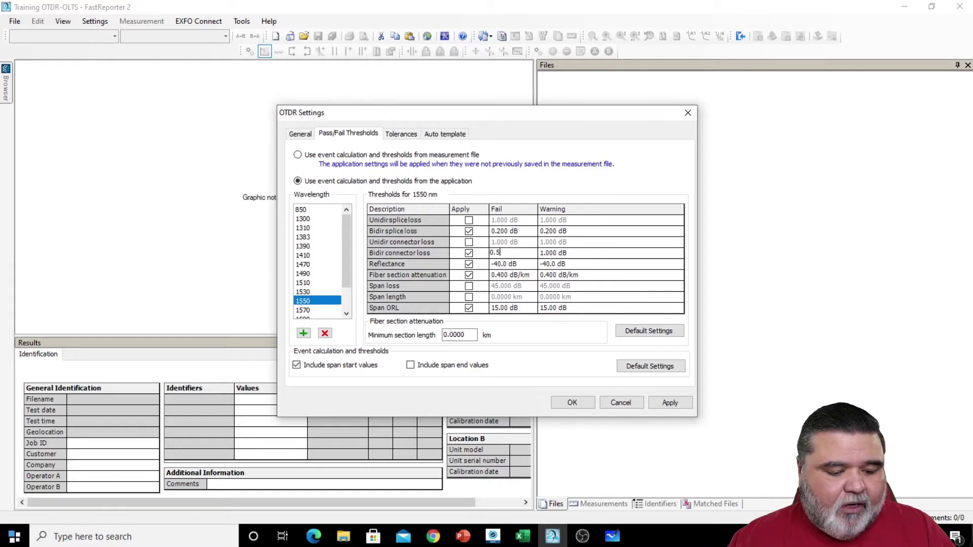
pyautogui.press('Return')
pyautogui.press('Down')
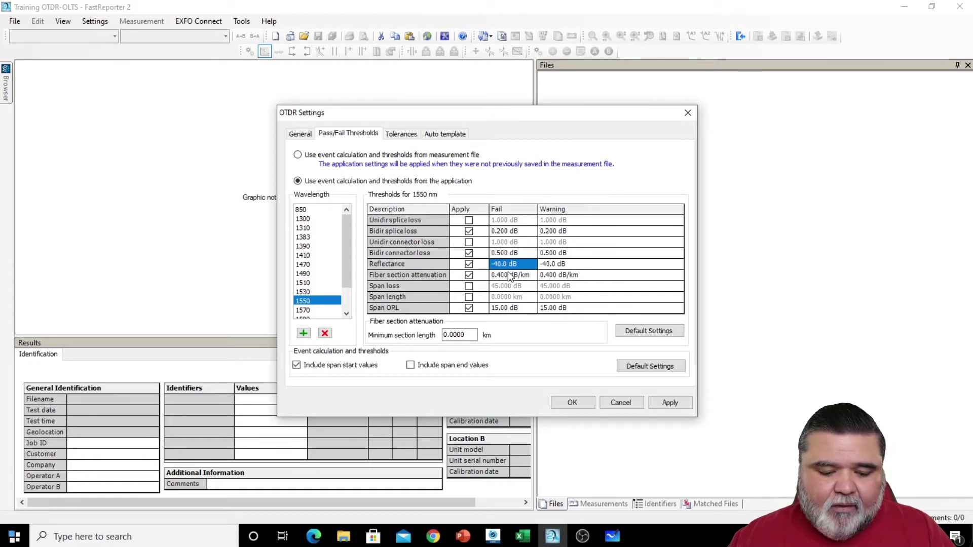
pyautogui.write('-45')
pyautogui.press('Return')
pyautogui.press('Down')
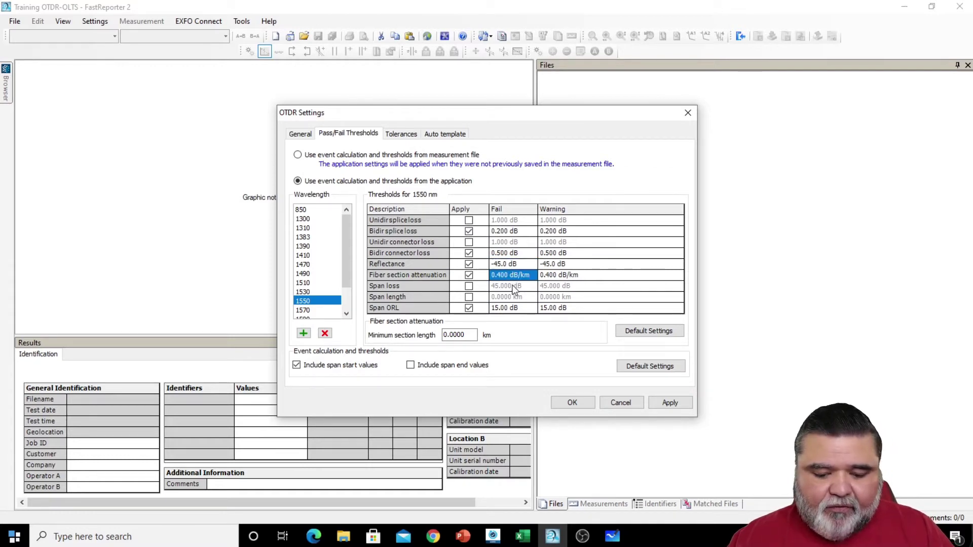
# - Disable 1550 nm fiber section attenuation, set Span ORL fail to 28.00 dB, and apply
pyautogui.click(468, 276)
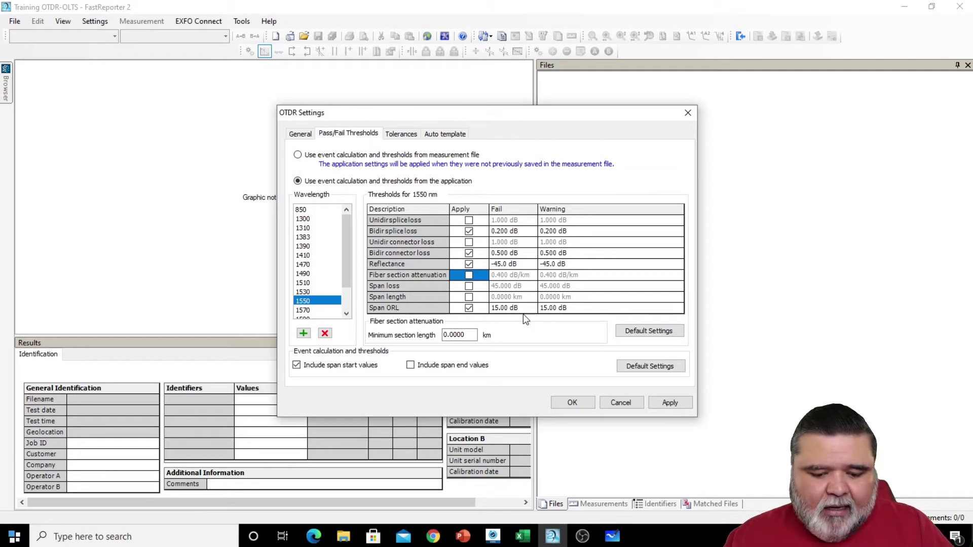
pyautogui.click(519, 309)
pyautogui.write('28')
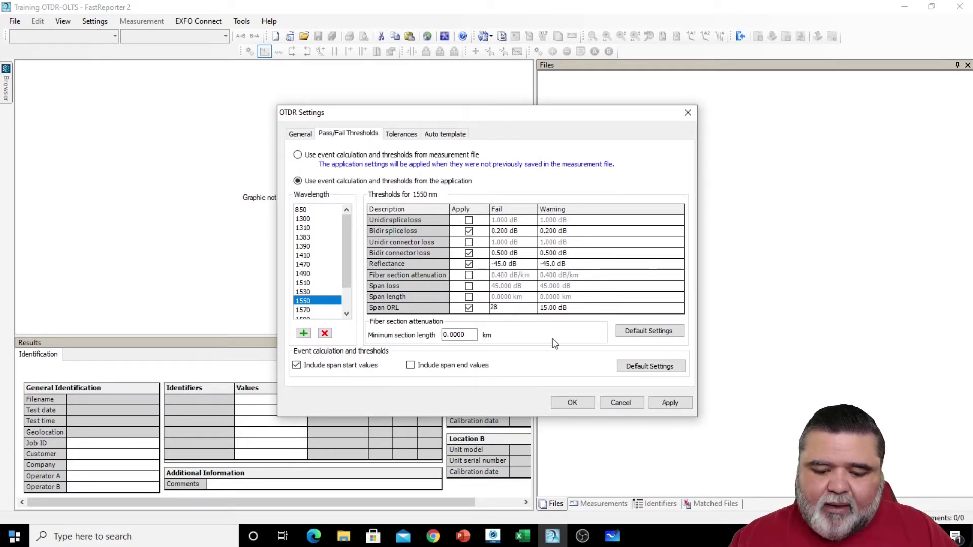
pyautogui.click(531, 265)
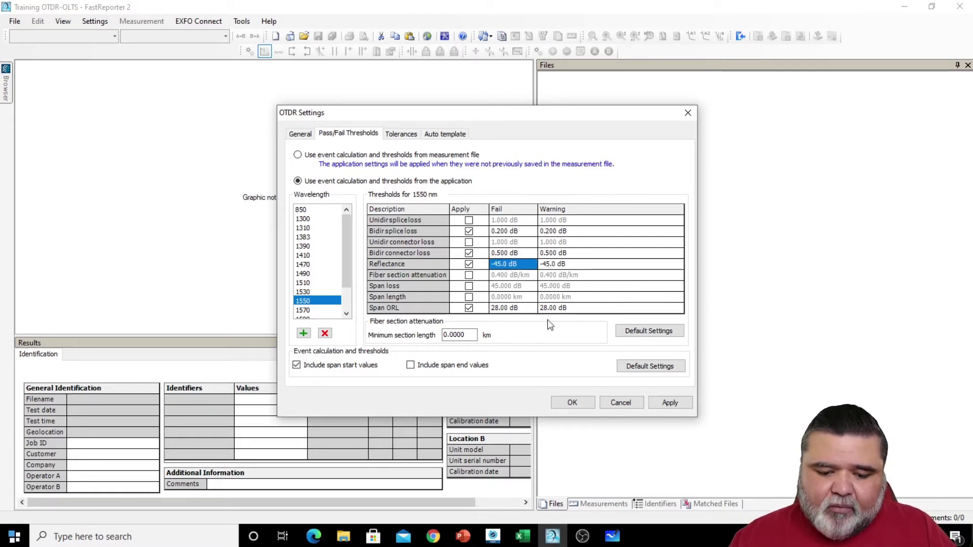
pyautogui.click(668, 404)
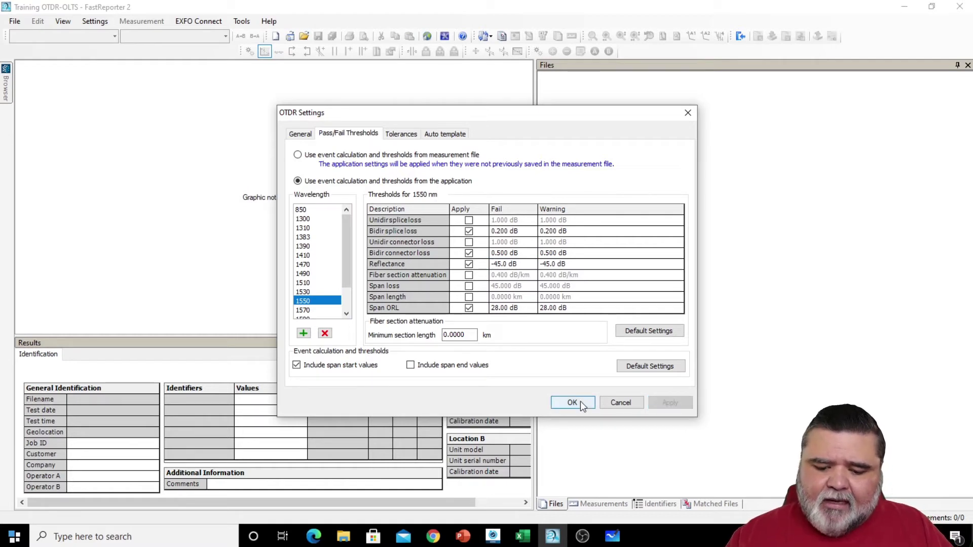
# - Close OTDR Settings with OK, then open and dismiss the Settings menu
pyautogui.click(580, 401)
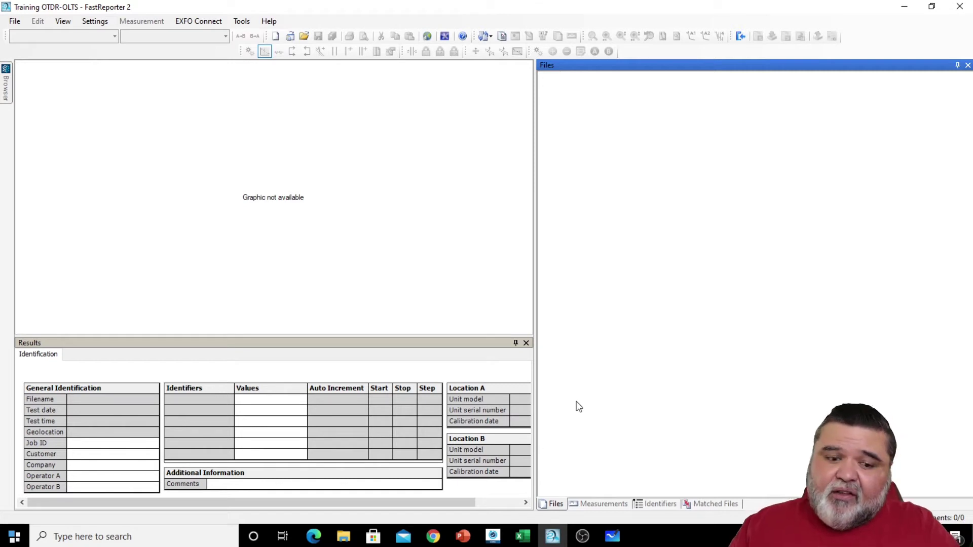
pyautogui.click(94, 23)
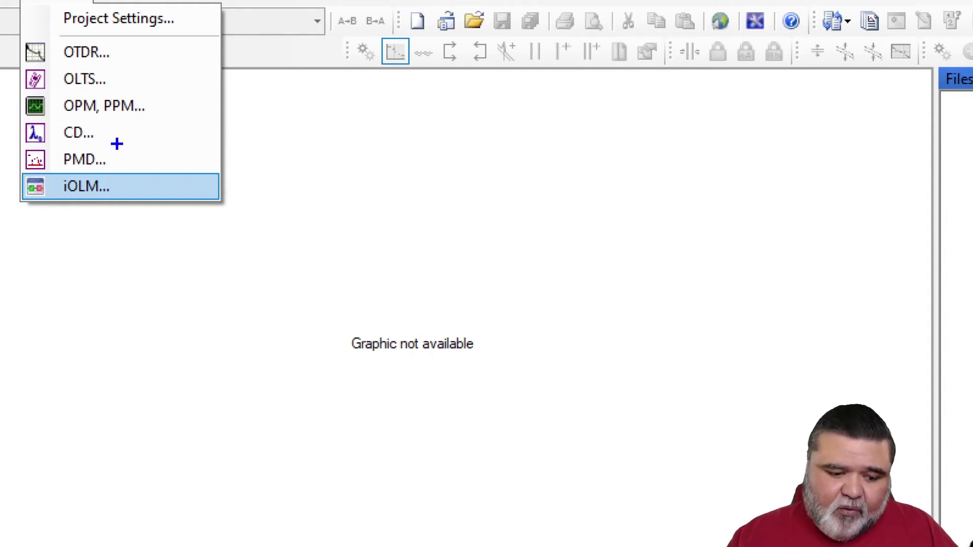
pyautogui.press('Escape')
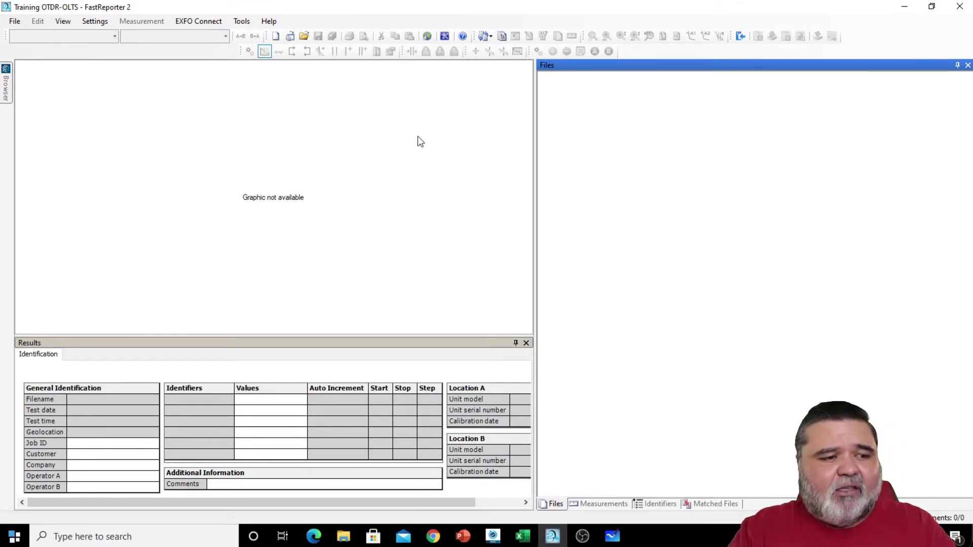
pyautogui.click(242, 23)
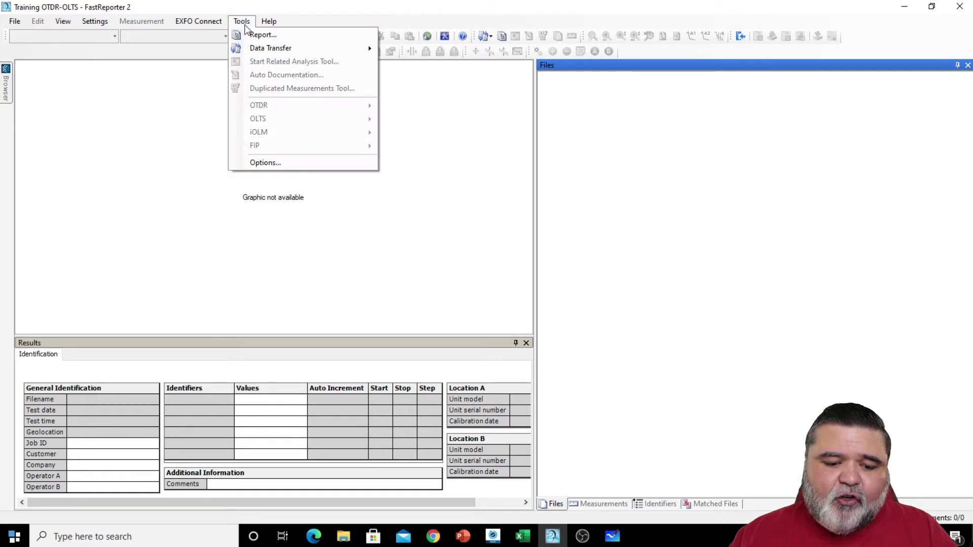
pyautogui.click(288, 163)
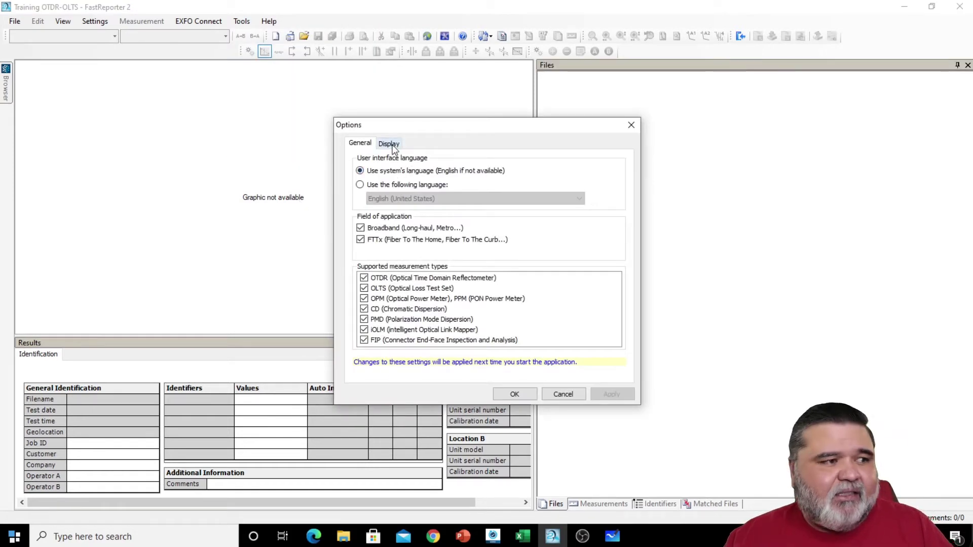
pyautogui.click(390, 144)
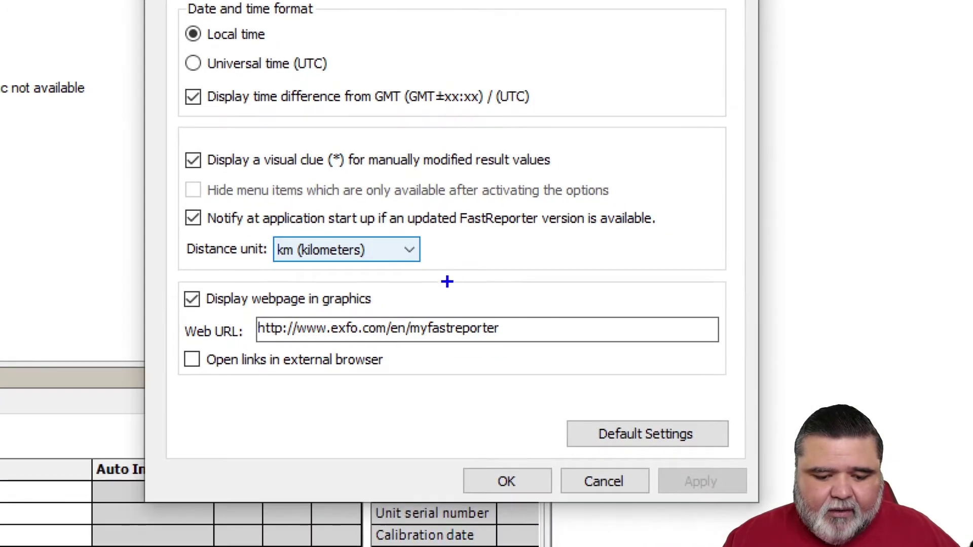
pyautogui.moveTo(261, 229); pyautogui.dragTo(470, 276)
pyautogui.press('Escape')
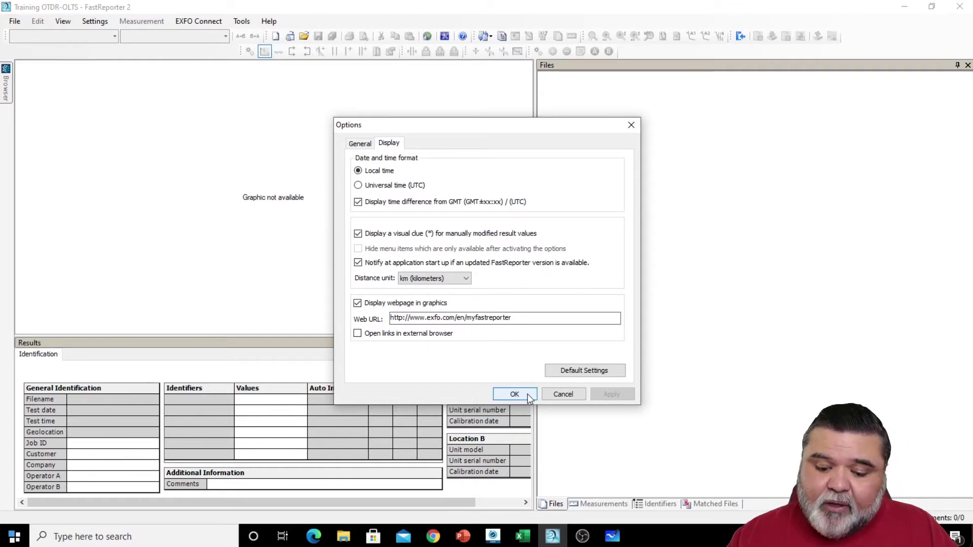
pyautogui.click(514, 394)
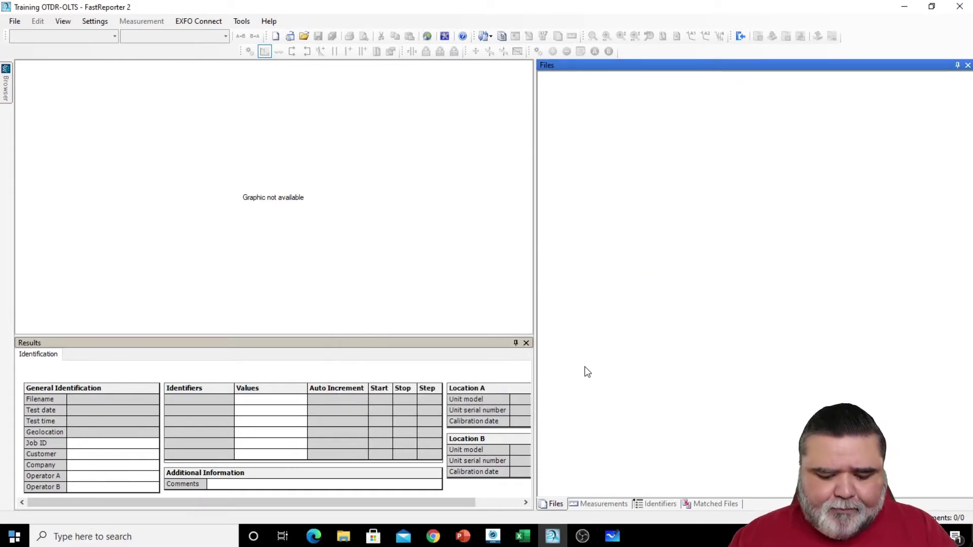
pyautogui.click(350, 541)
pyautogui.click(399, 487)
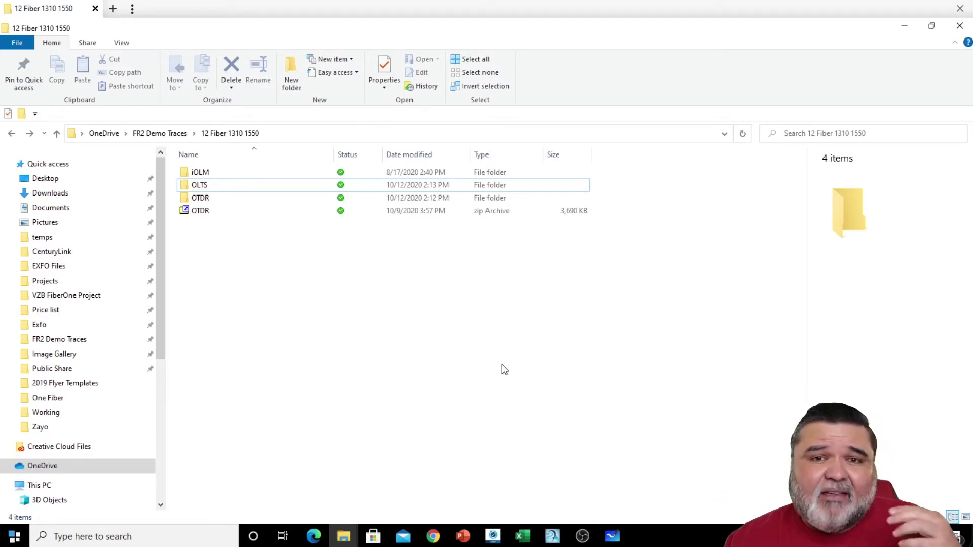
pyautogui.click(212, 197)
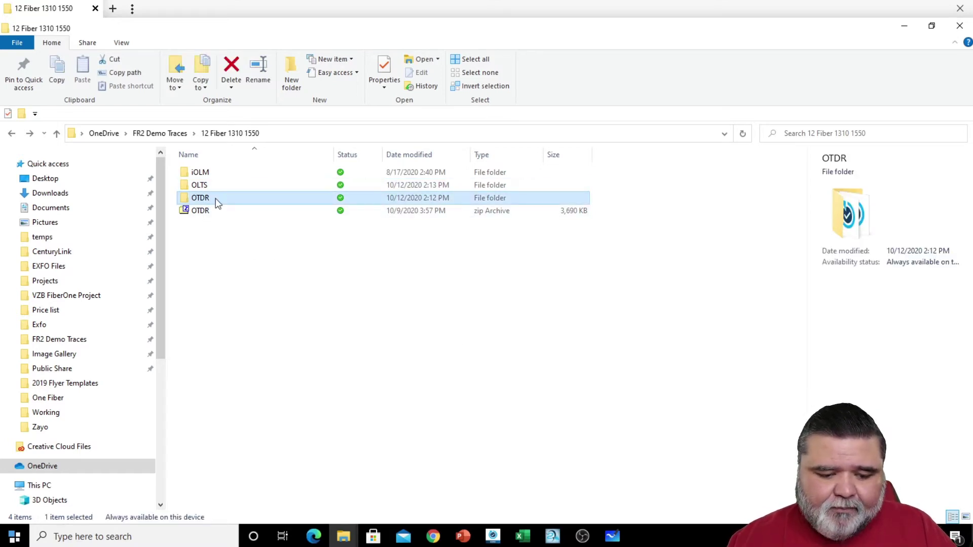
pyautogui.doubleClick(215, 199)
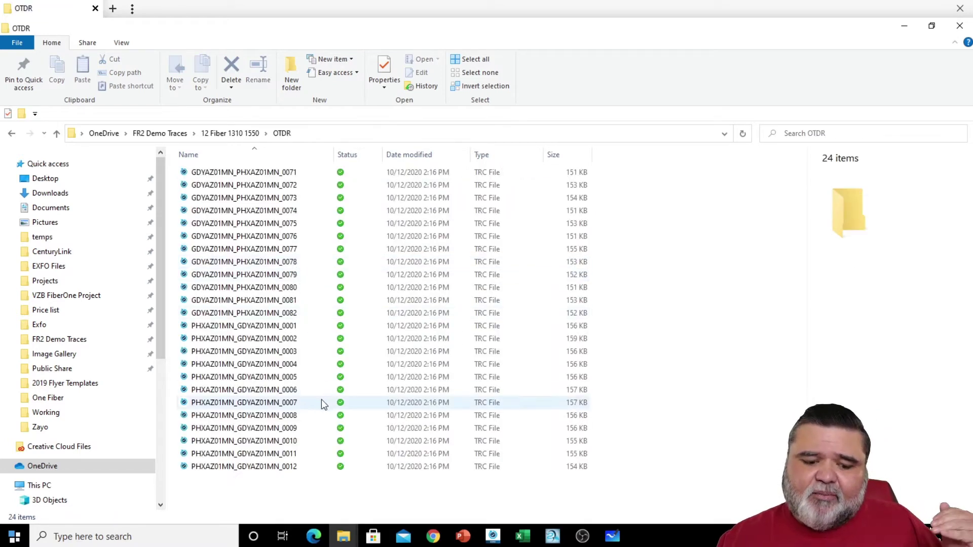
pyautogui.moveTo(325, 501); pyautogui.dragTo(256, 326)
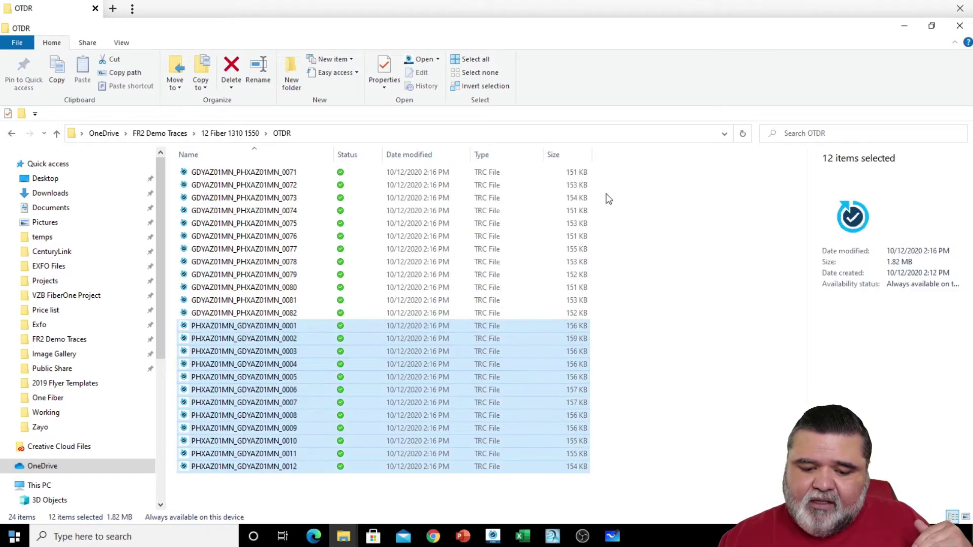
pyautogui.moveTo(612, 168); pyautogui.dragTo(278, 316)
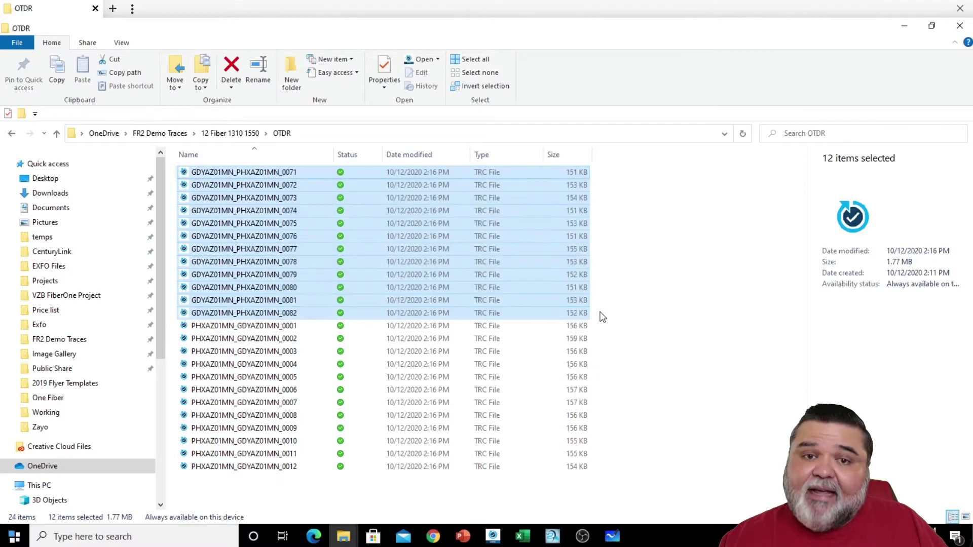
pyautogui.click(622, 322)
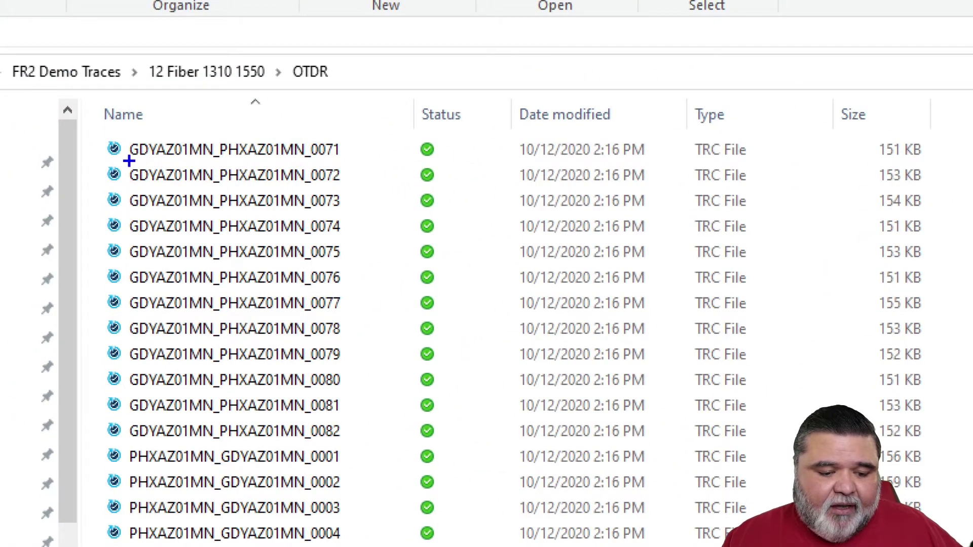
pyautogui.moveTo(130, 161)
pyautogui.mouseDown()
pyautogui.moveTo(169, 162)
pyautogui.moveTo(217, 135)
pyautogui.moveTo(252, 160)
pyautogui.moveTo(347, 162)
pyautogui.mouseUp()
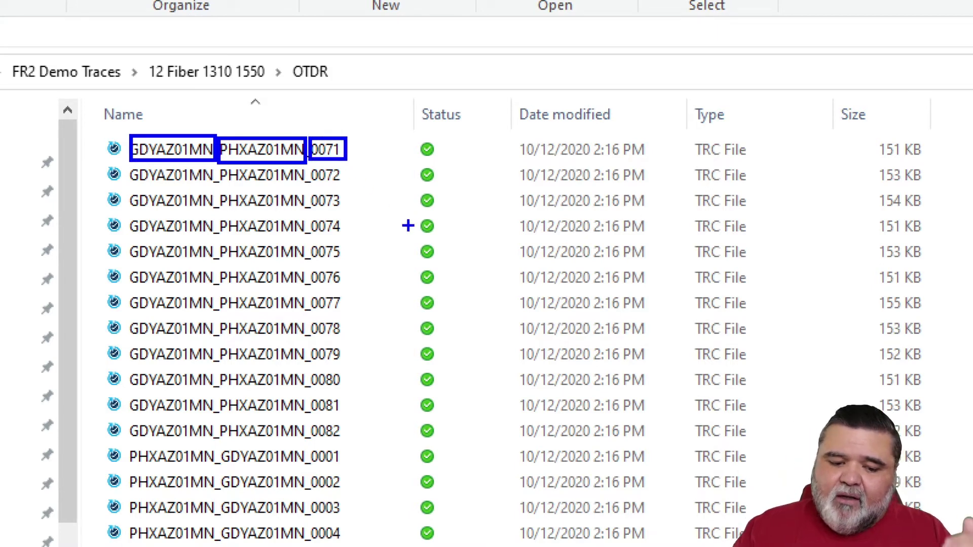
pyautogui.press('Escape')
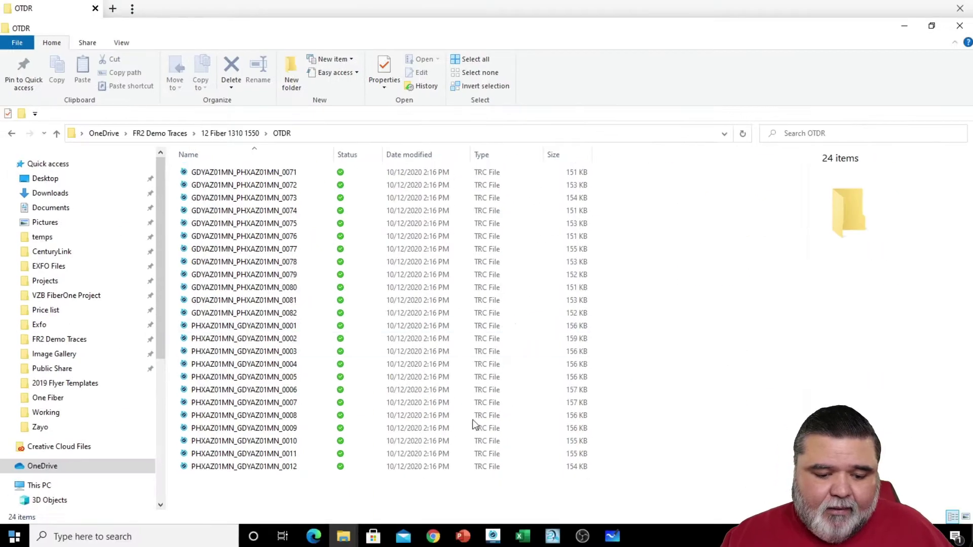
pyautogui.hotkey('ctrl', '1')
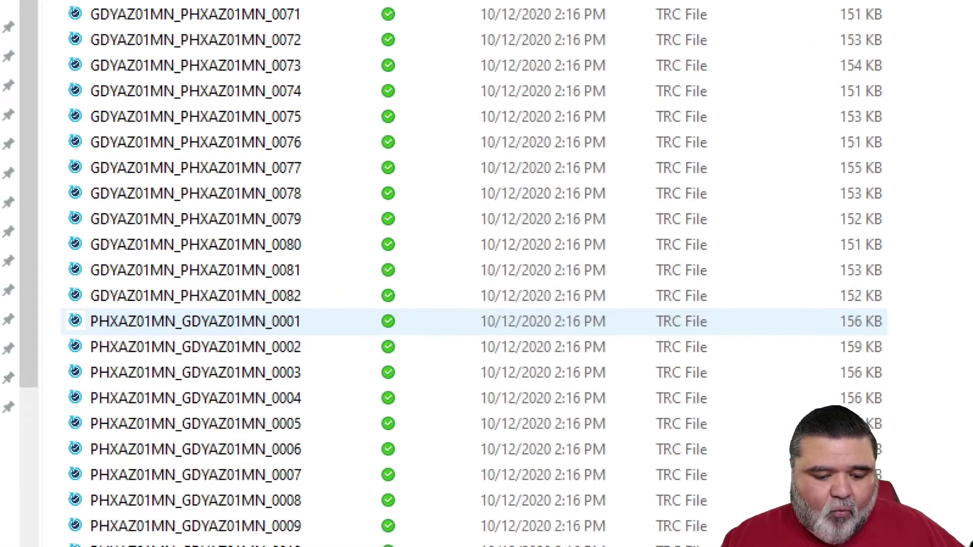
pyautogui.press('Escape')
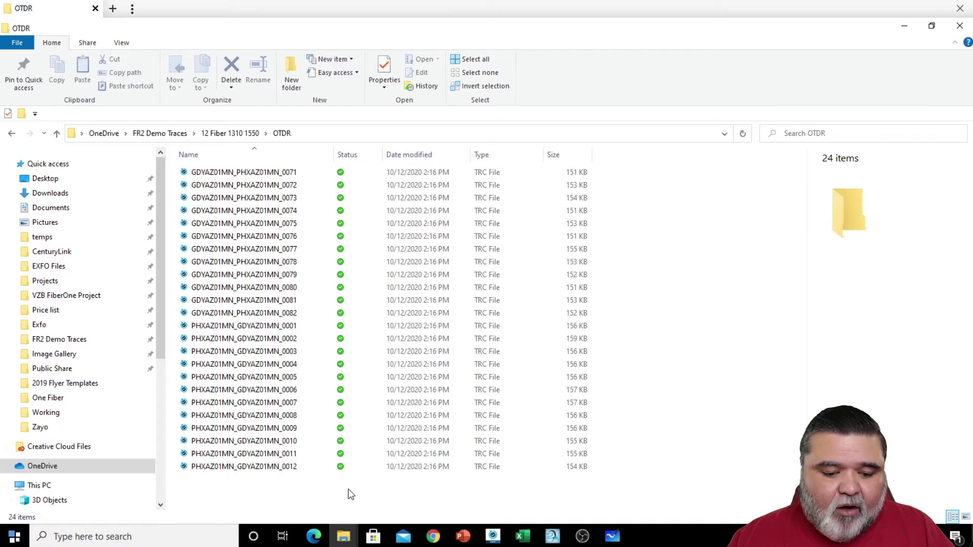
pyautogui.hotkey('alt', 'Up')
pyautogui.doubleClick(241, 187)
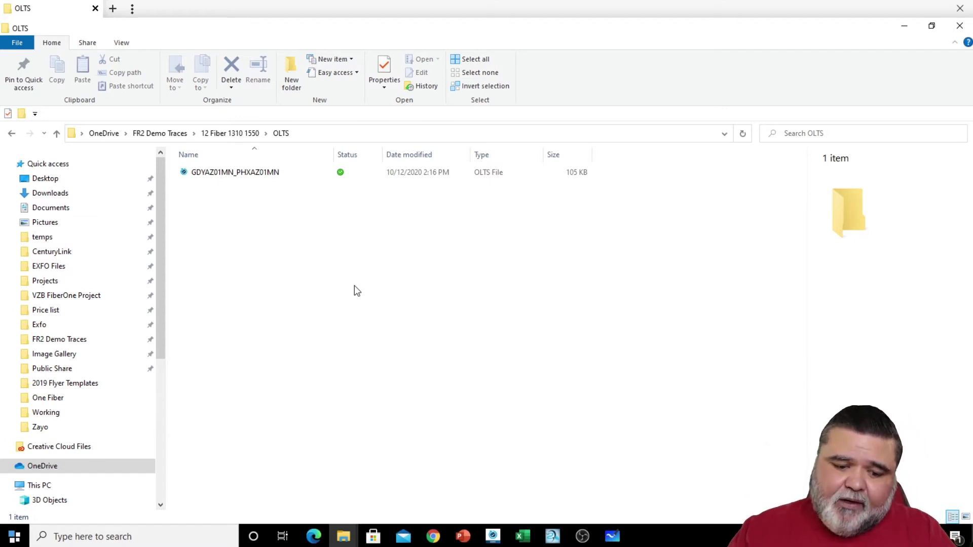
pyautogui.hotkey('alt', 'Left')
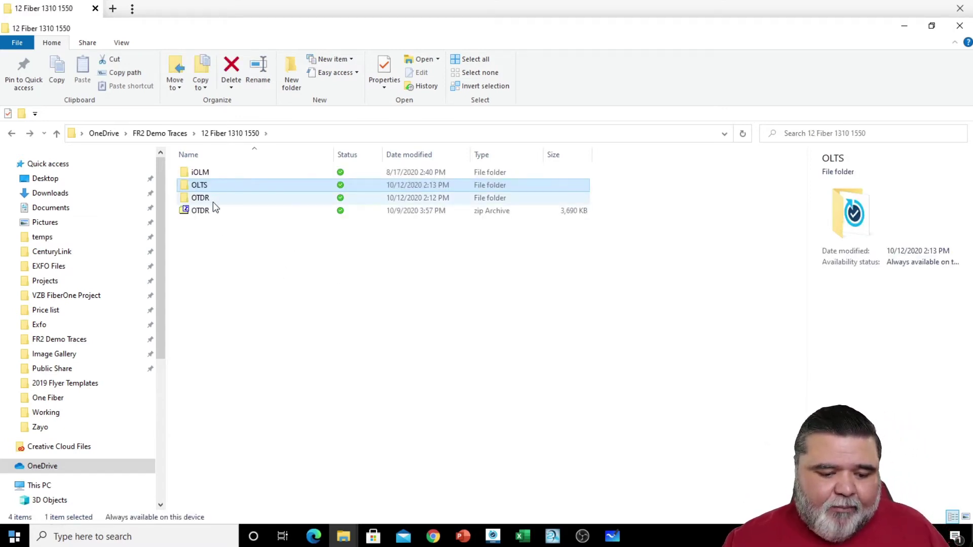
pyautogui.keyDown('ctrl'); pyautogui.click(212, 201); pyautogui.keyUp('ctrl')
# - Drop in the OLTS and OTDR test folders, widen the Filename column, and dock the Files panel on the right
pyautogui.moveTo(221, 195); pyautogui.dragTo(641, 242)
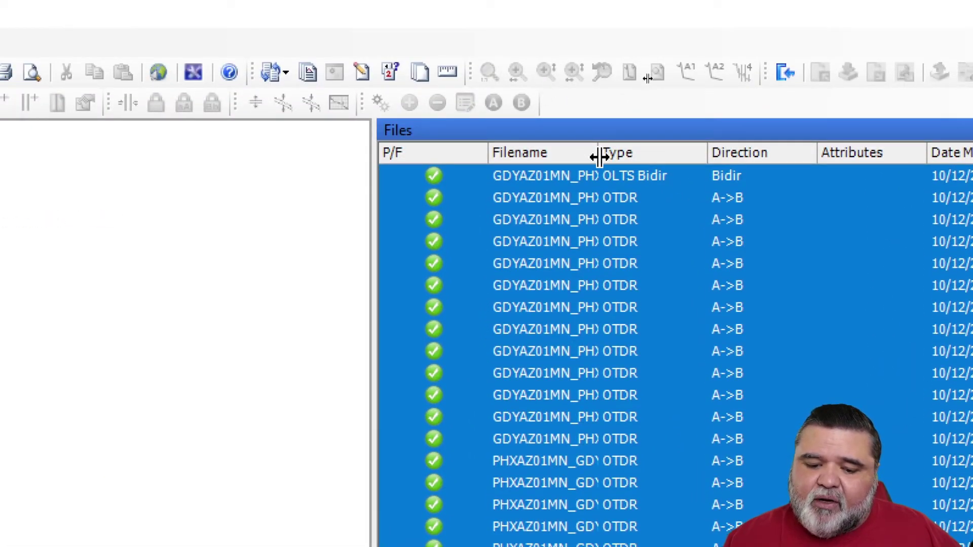
pyautogui.moveTo(600, 157); pyautogui.dragTo(755, 152)
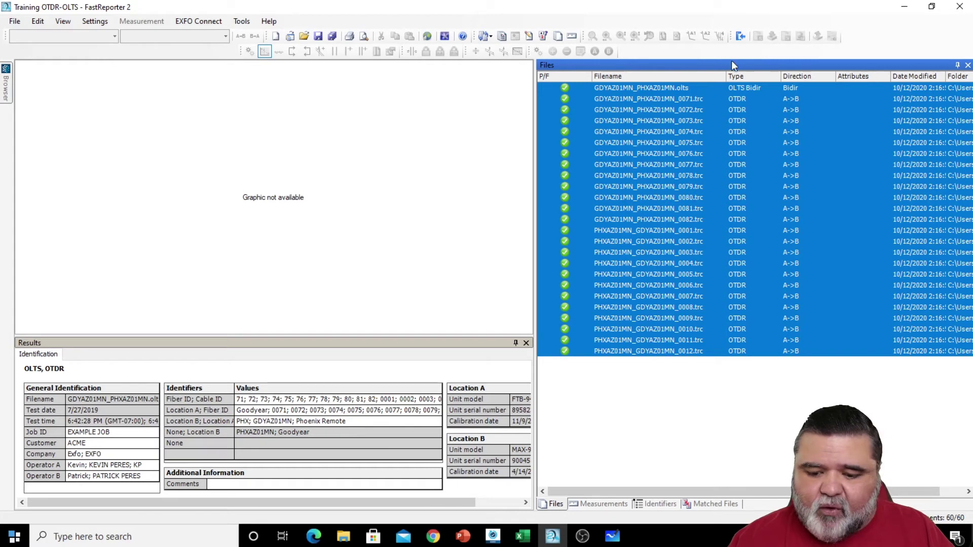
pyautogui.moveTo(731, 67); pyautogui.dragTo(378, 162)
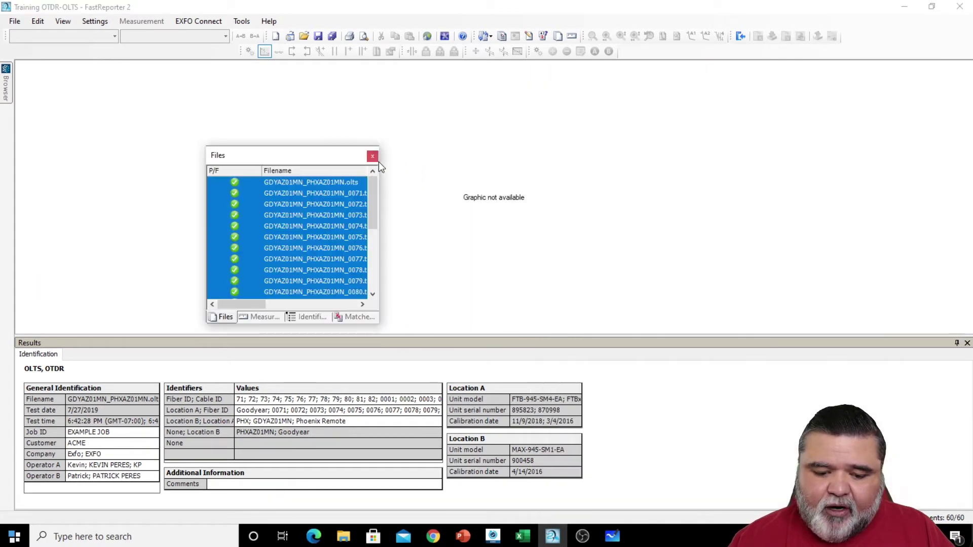
pyautogui.moveTo(311, 161); pyautogui.dragTo(956, 287)
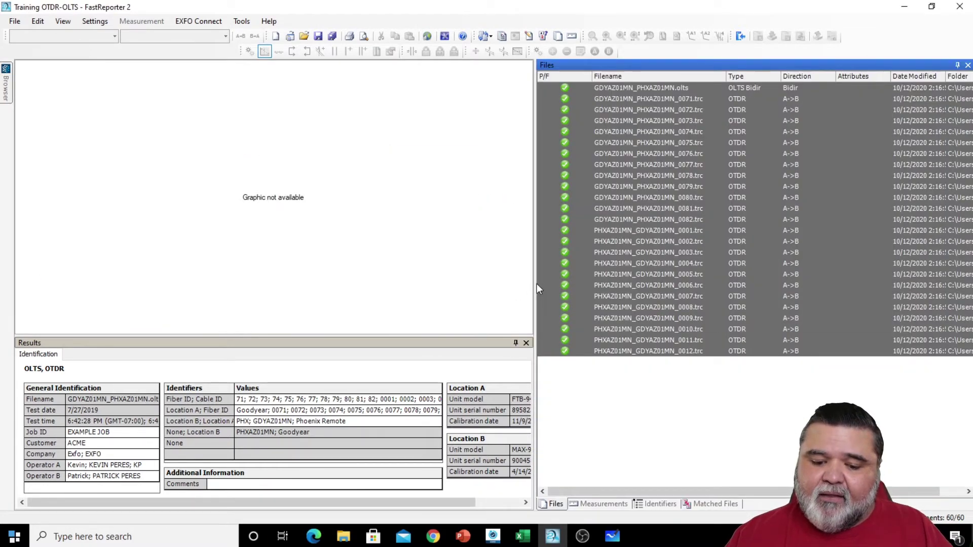
pyautogui.moveTo(537, 287); pyautogui.dragTo(573, 307)
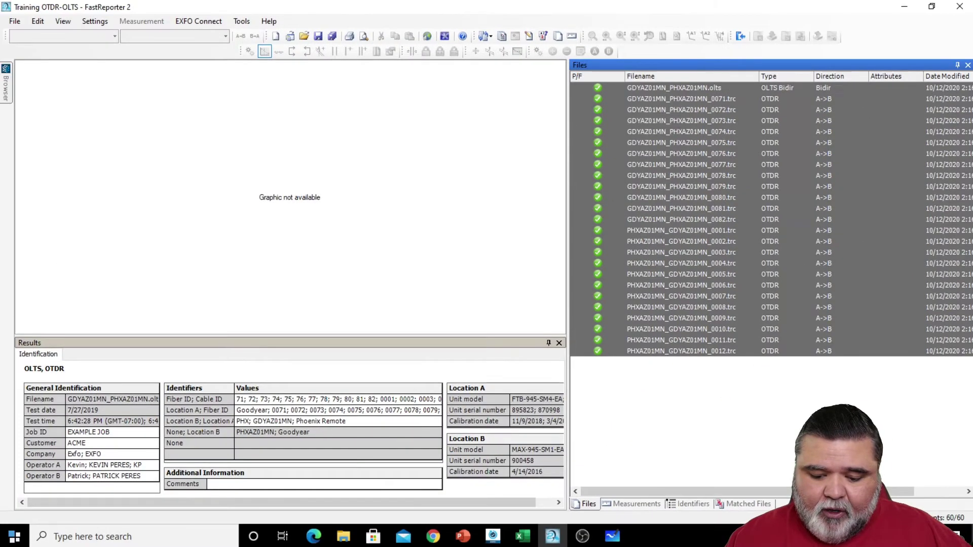
# - Review the first OLTS result, the OTDR 1310 nm and 0072 traces, and the 0075 1550 nm trace, then show Identifiers
pyautogui.click(632, 503)
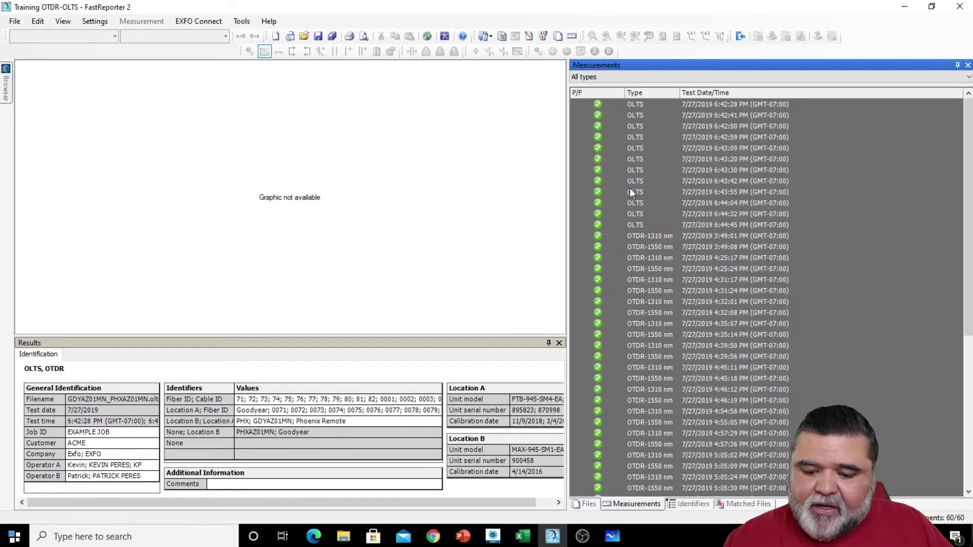
pyautogui.click(629, 107)
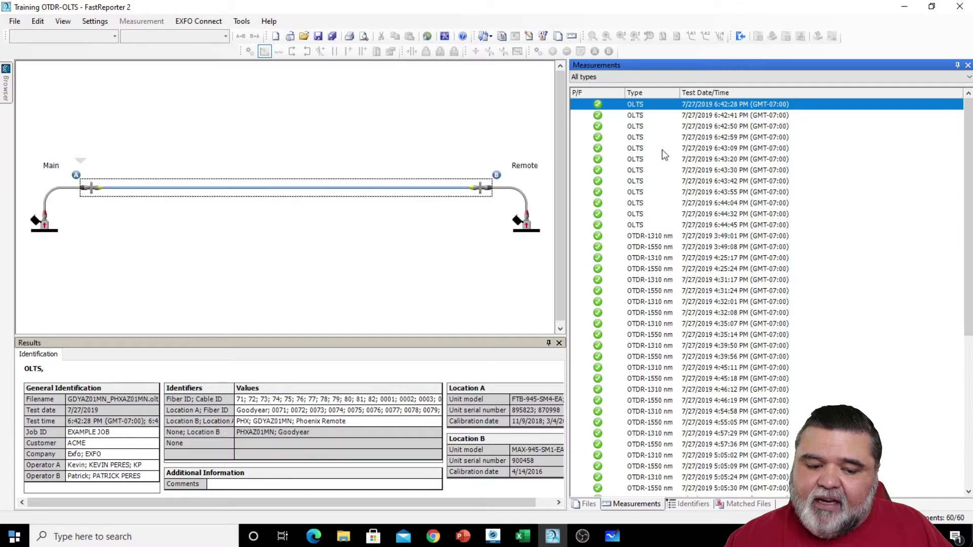
pyautogui.click(658, 238)
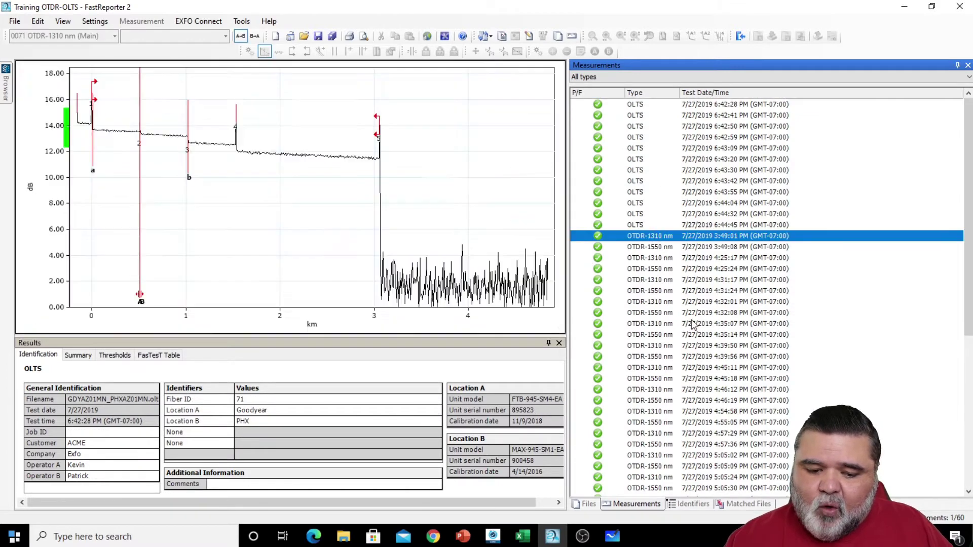
pyautogui.click(644, 260)
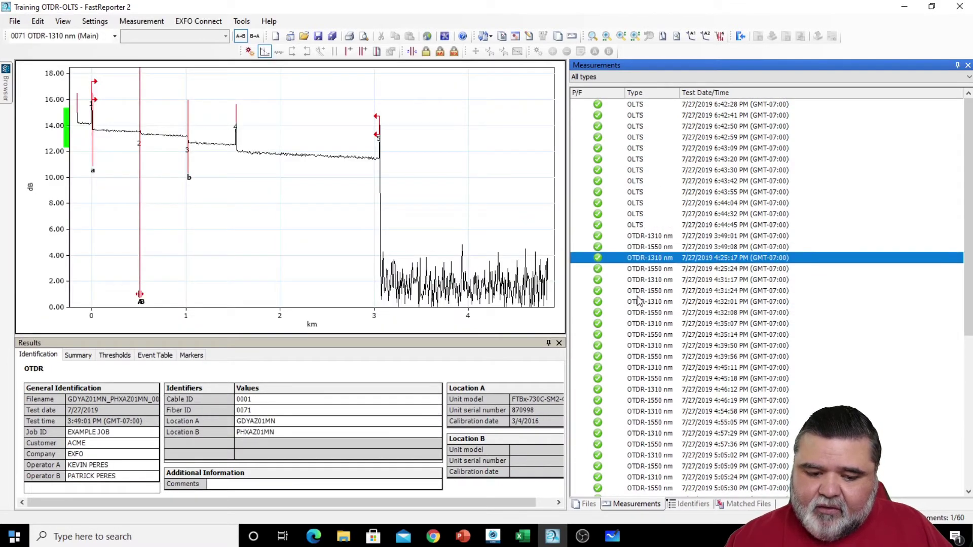
pyautogui.click(652, 335)
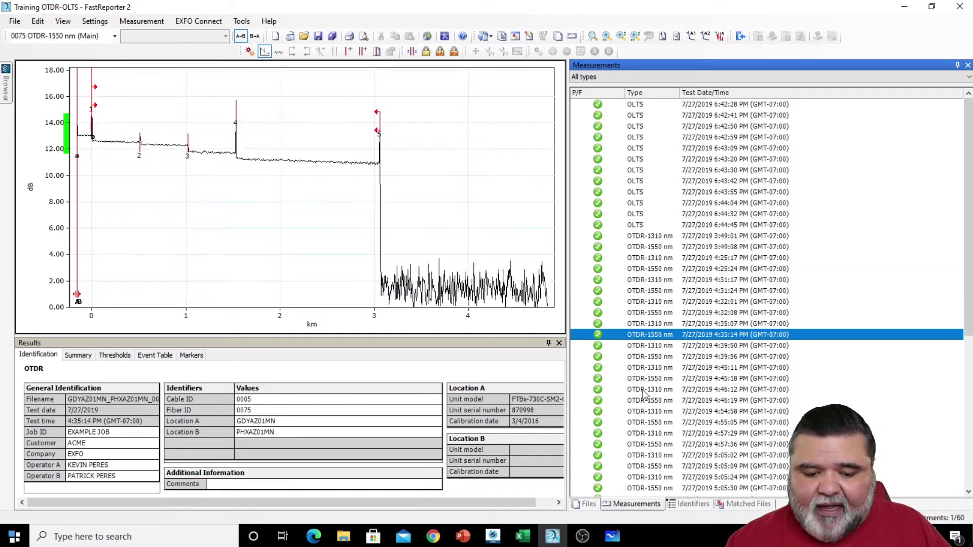
pyautogui.click(691, 504)
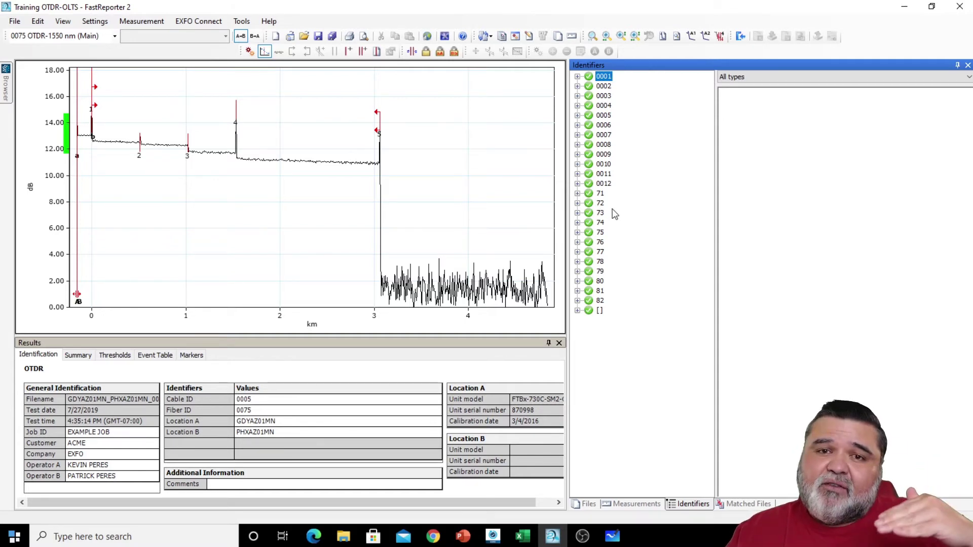
# - Review the matched files, then view the _0012.trc and _0004.trc traces from the Files list
pyautogui.click(744, 503)
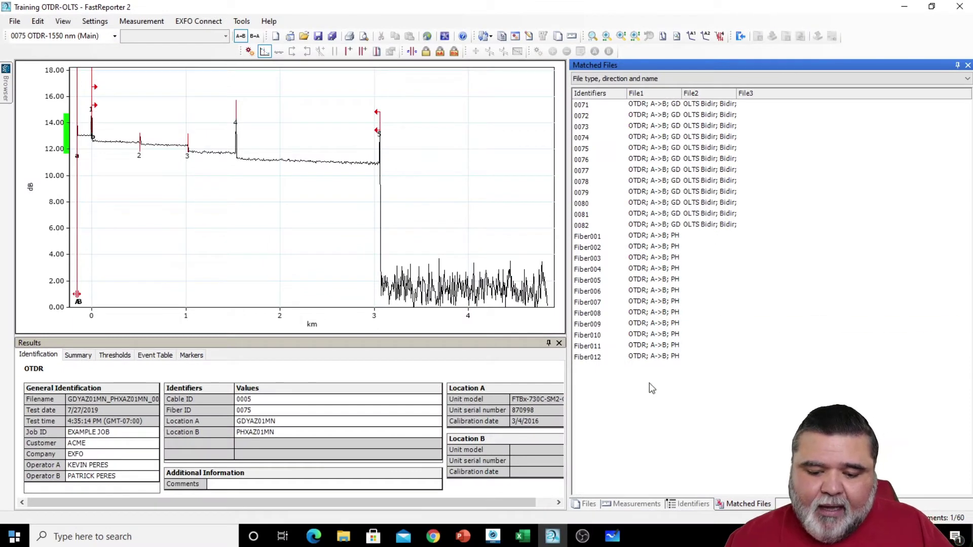
pyautogui.click(584, 504)
pyautogui.click(742, 353)
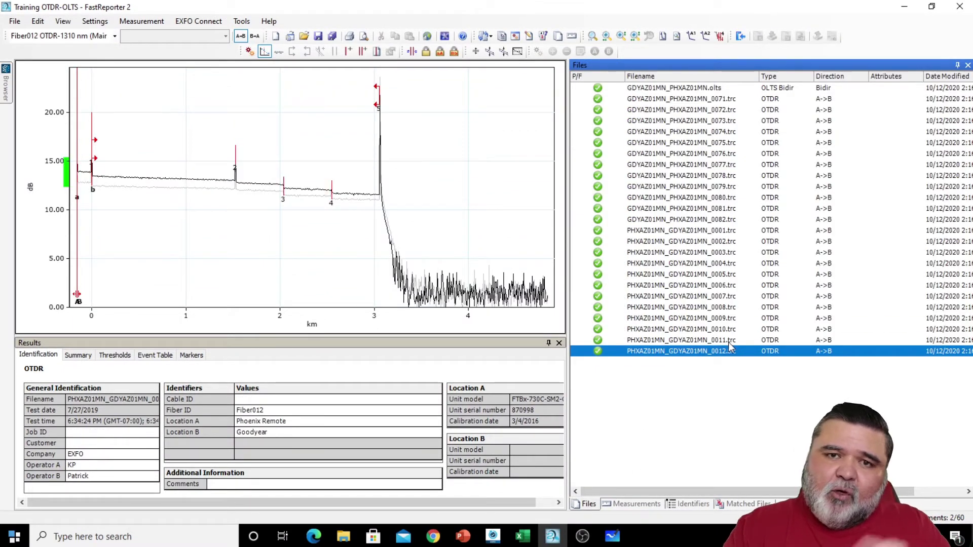
pyautogui.click(680, 266)
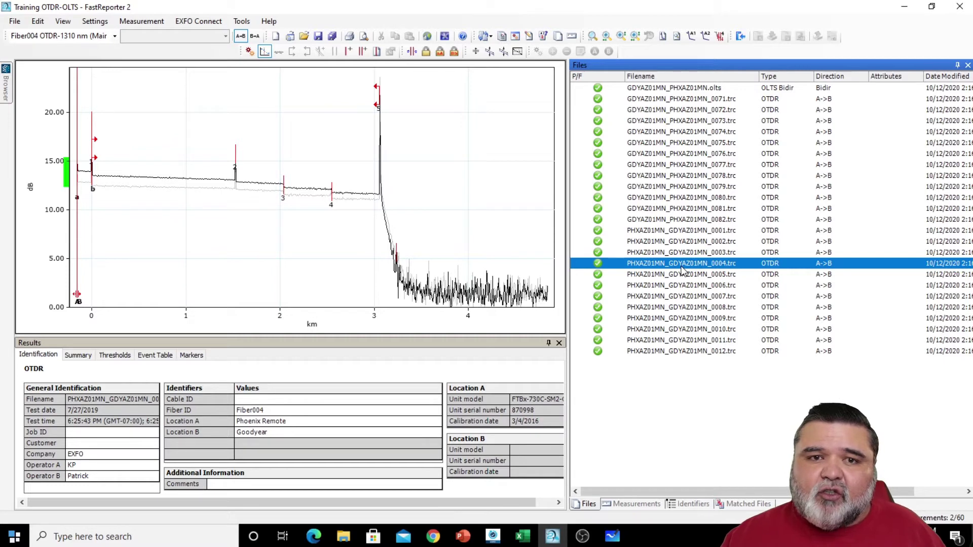
# - Select all loaded files with Ctrl+A and review the combined General Identification and Identifiers tables
pyautogui.hotkey('ctrl', 'a')
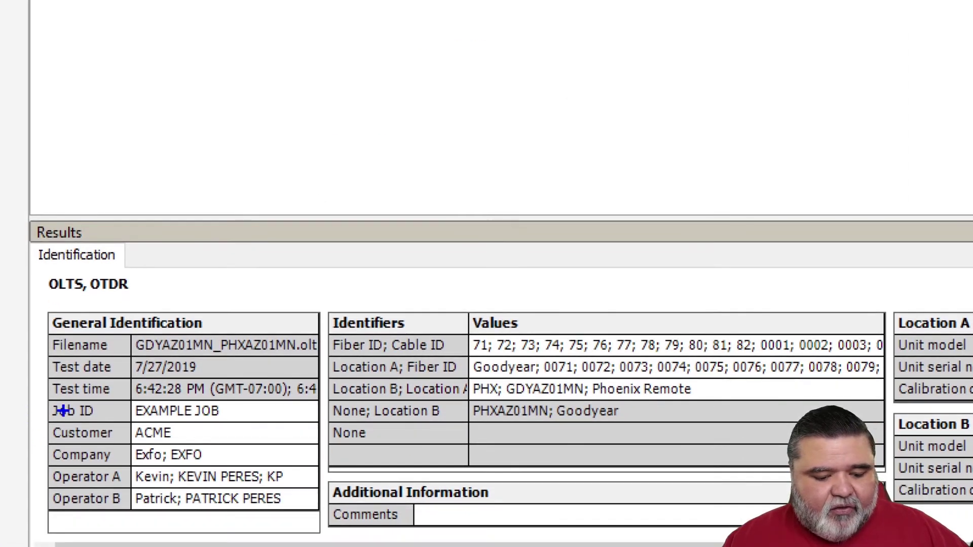
pyautogui.moveTo(45, 402); pyautogui.dragTo(319, 516)
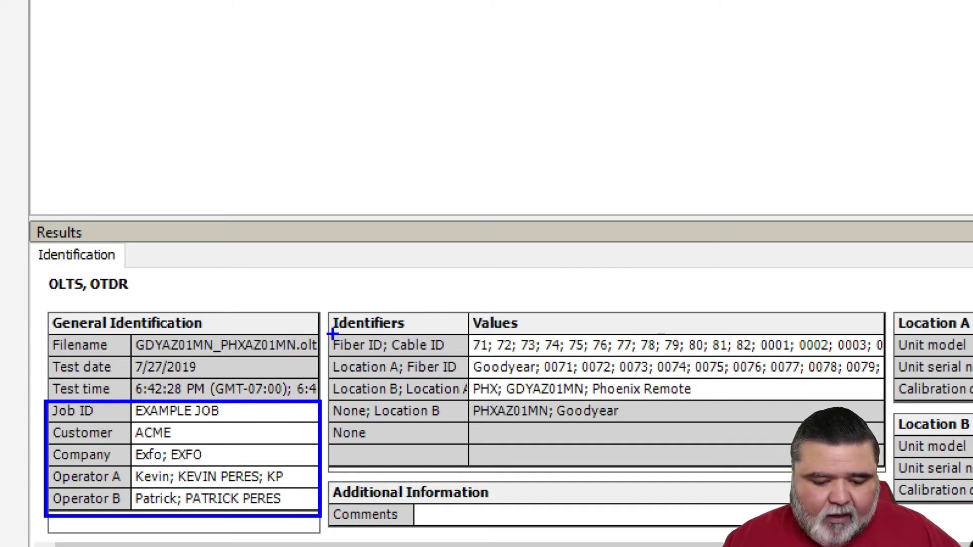
pyautogui.moveTo(328, 311); pyautogui.dragTo(475, 476)
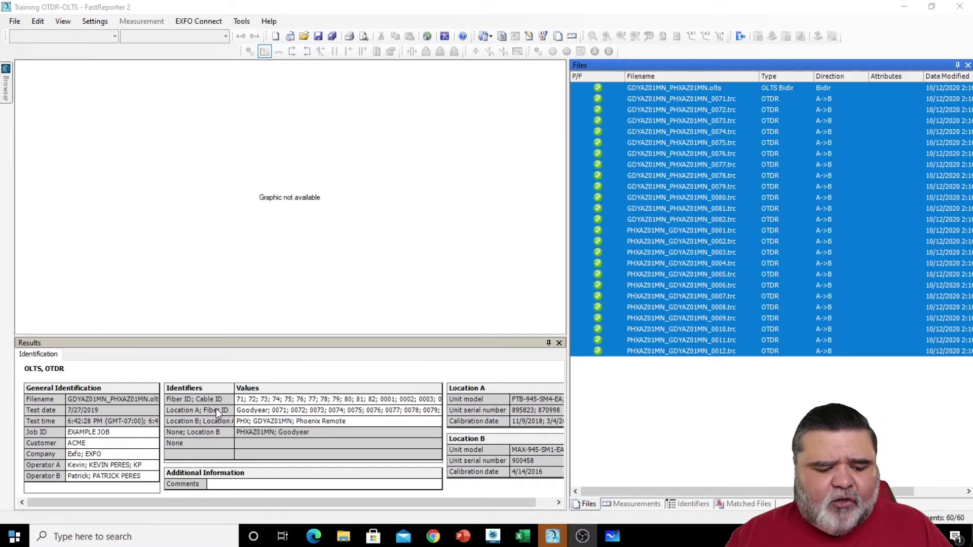
# - Enter Job ID JOB 897, customer ACME INC, company EXFO, and both operator names in capitals
pyautogui.click(120, 434)
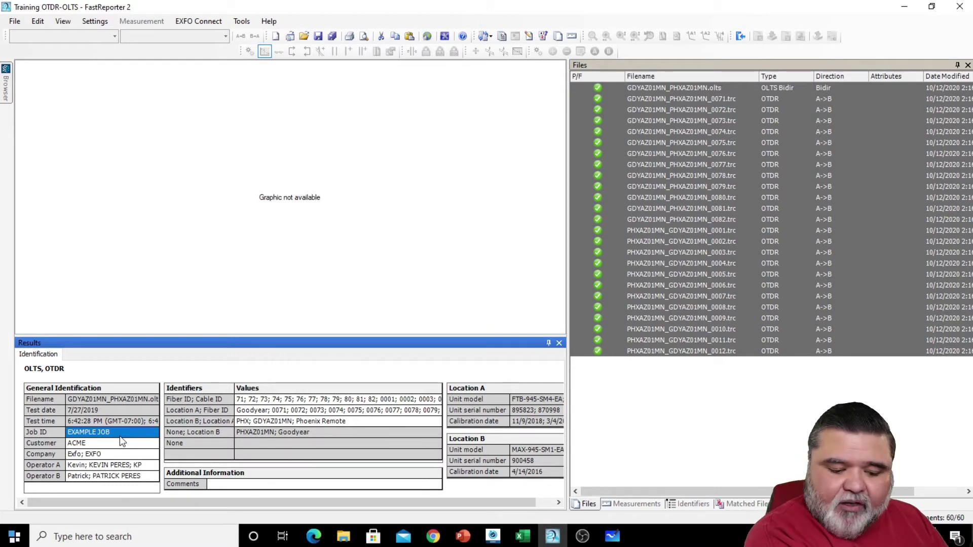
pyautogui.write('JO')
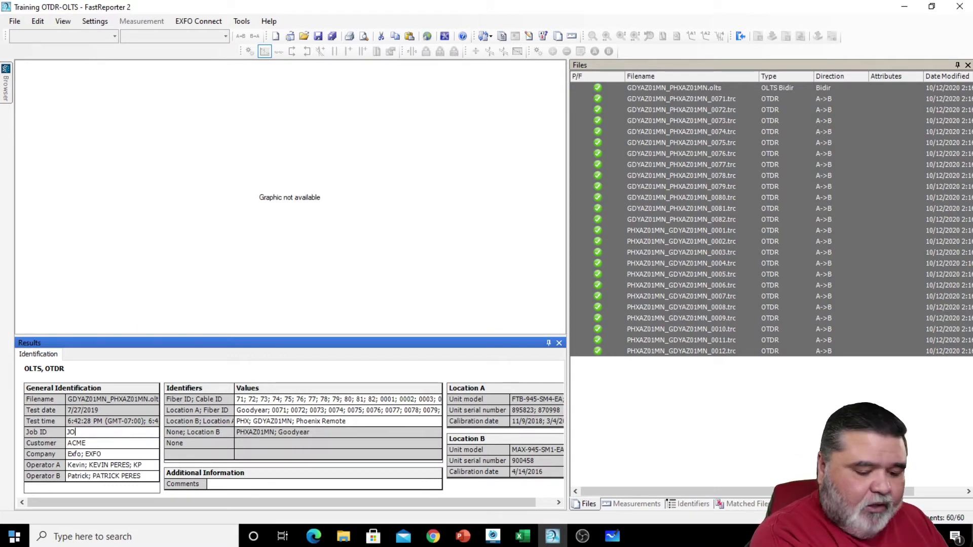
pyautogui.write('B 897')
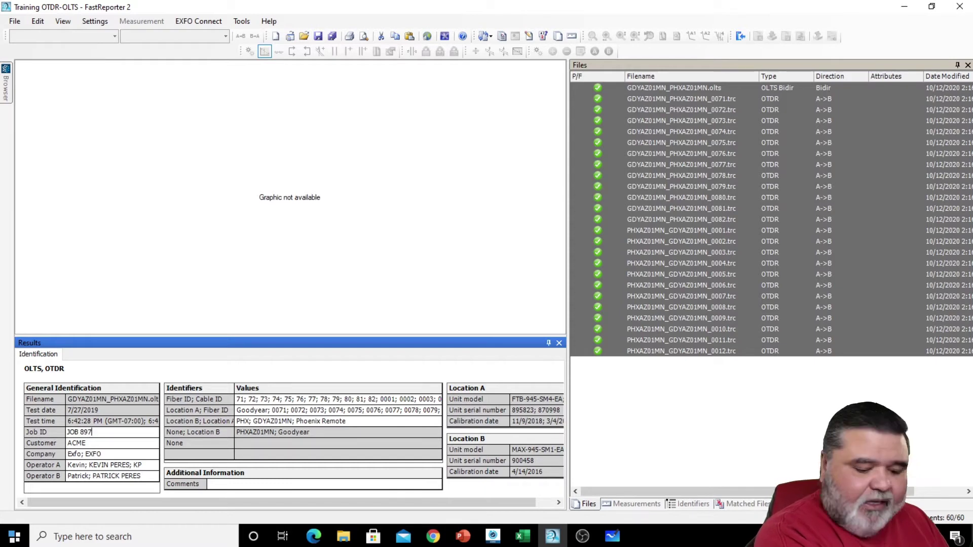
pyautogui.click(122, 442)
pyautogui.write('ACME INC')
pyautogui.click(111, 454)
pyautogui.write('EXFO')
pyautogui.press('Return')
pyautogui.press('Return')
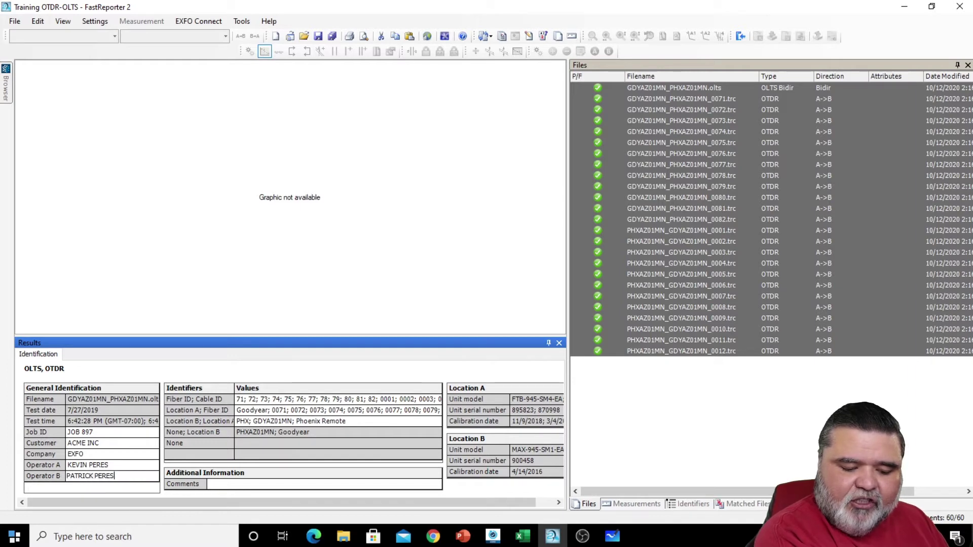
pyautogui.press('Return')
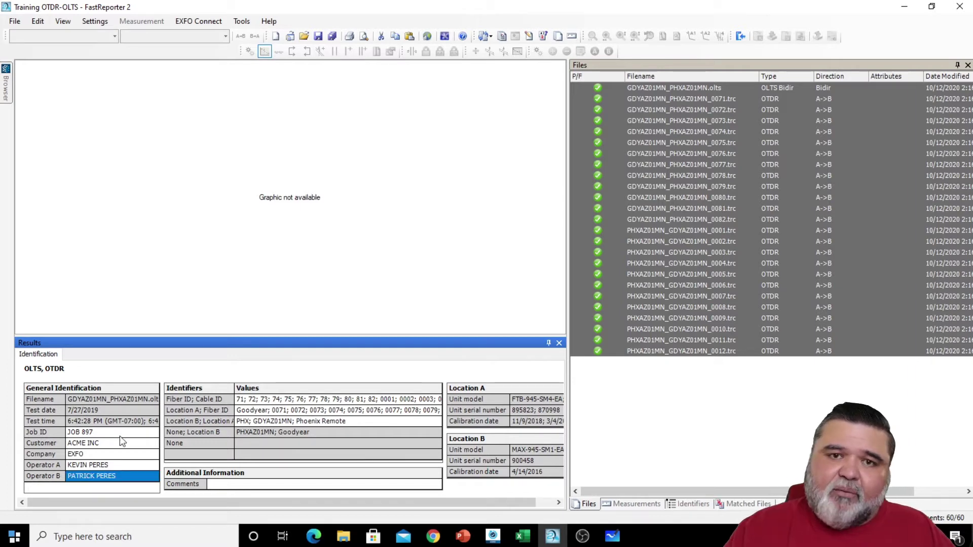
# - Clear the operator B name on the 0080 OTDR file
pyautogui.click(684, 200)
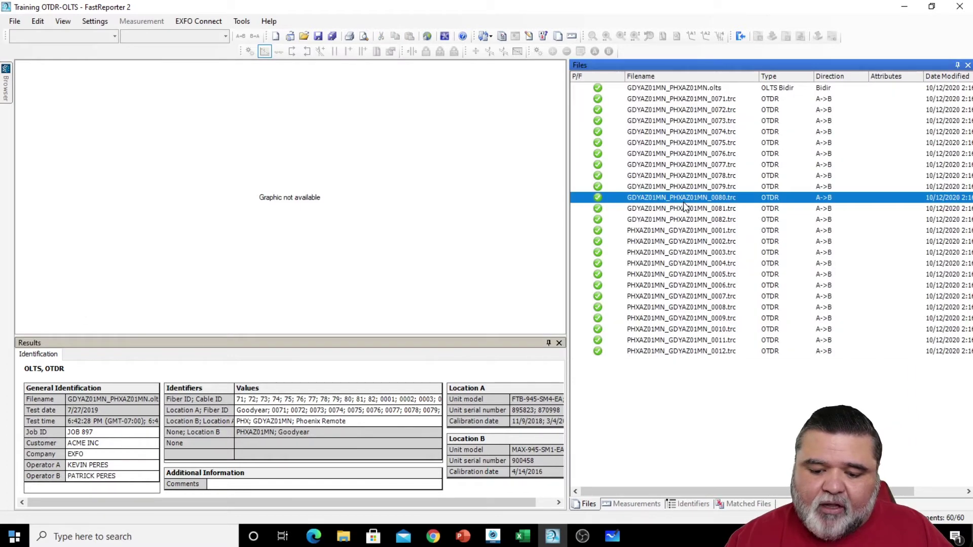
pyautogui.click(125, 477)
pyautogui.hotkey('ctrl', 'a')
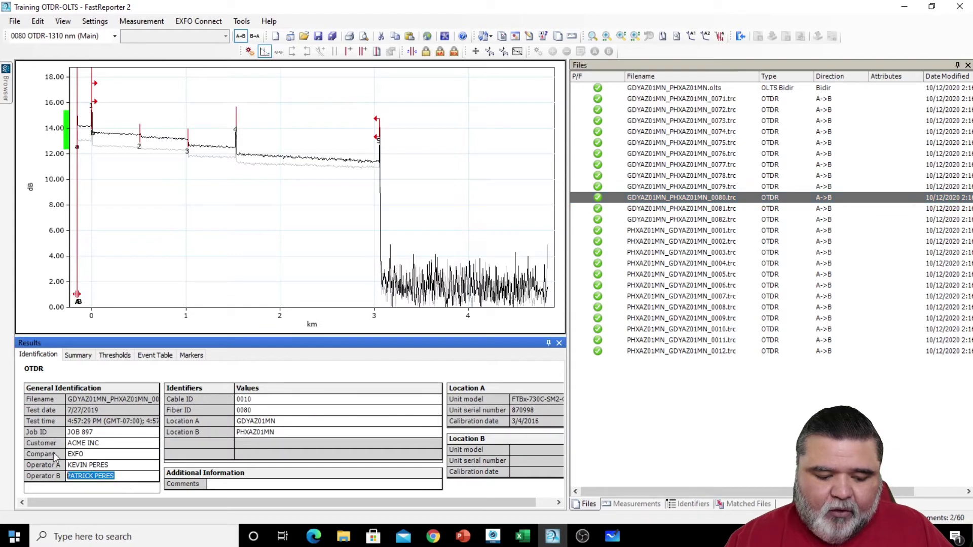
pyautogui.press('BackSpace')
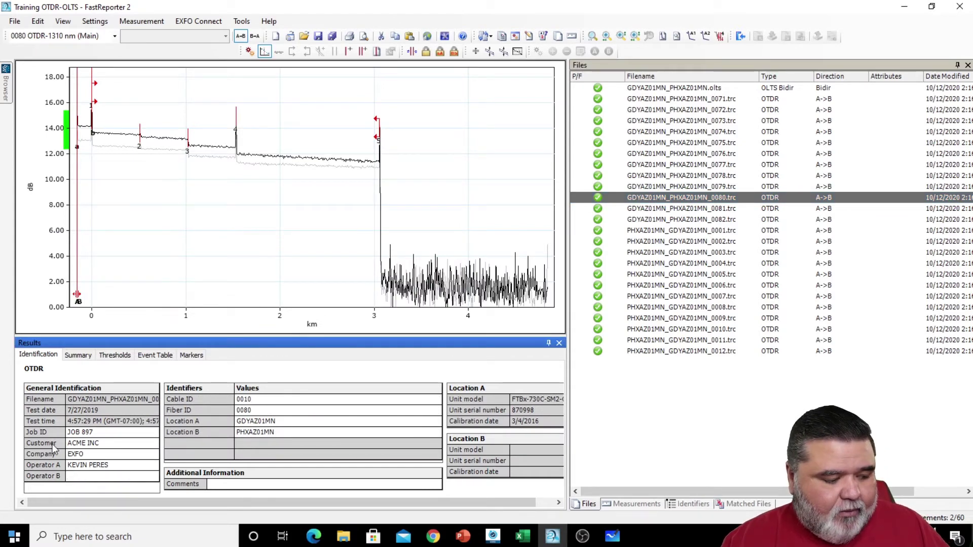
# - Reselect all files and recommit the full operator B name across the whole project
pyautogui.click(714, 274)
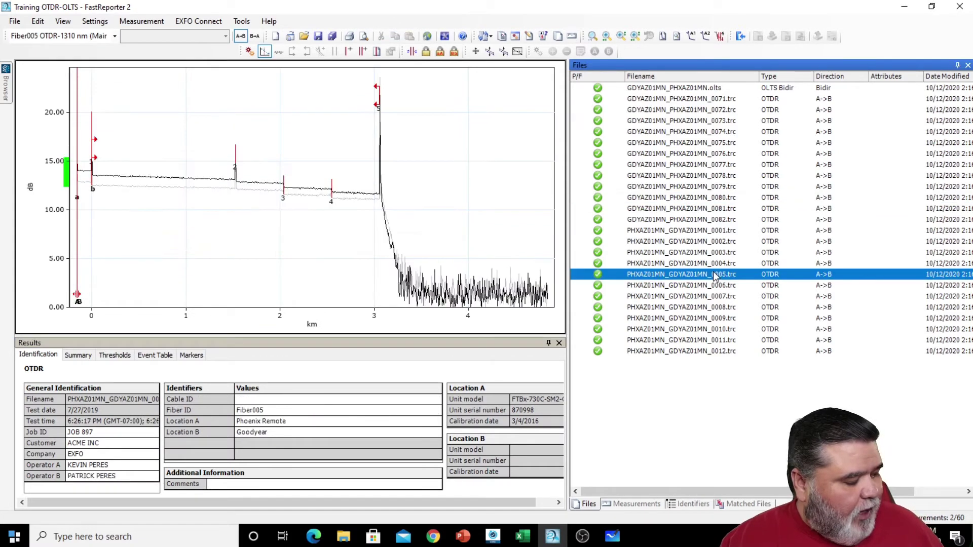
pyautogui.hotkey('ctrl', 'a')
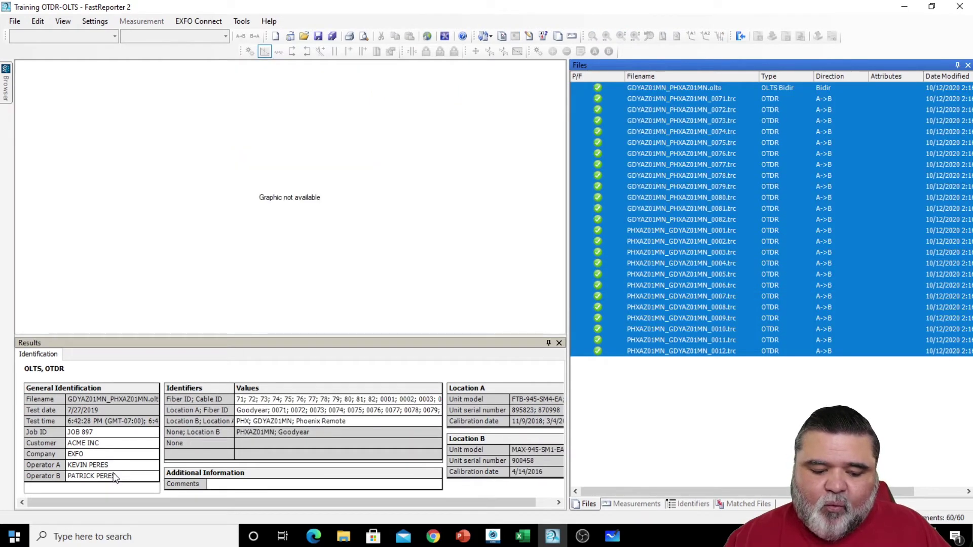
pyautogui.click(113, 478)
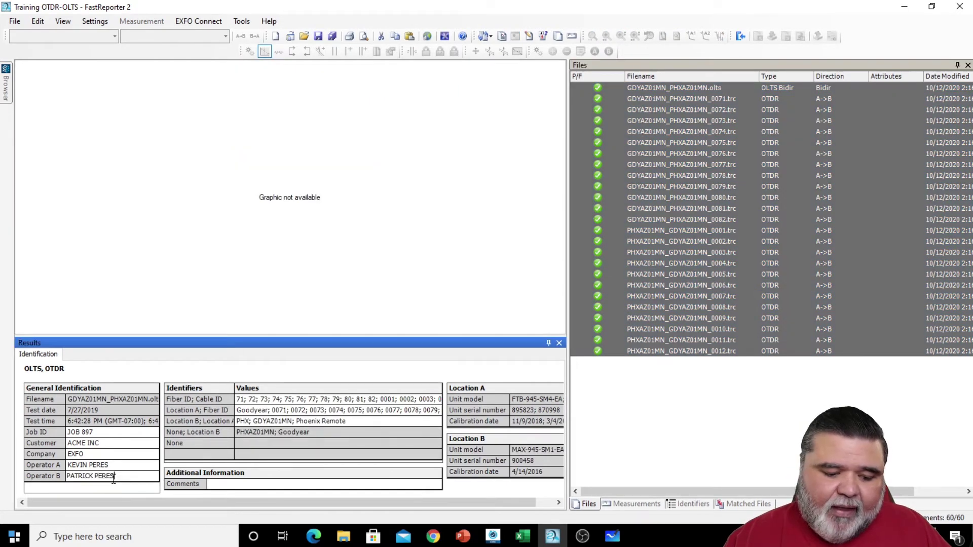
pyautogui.press('BackSpace')
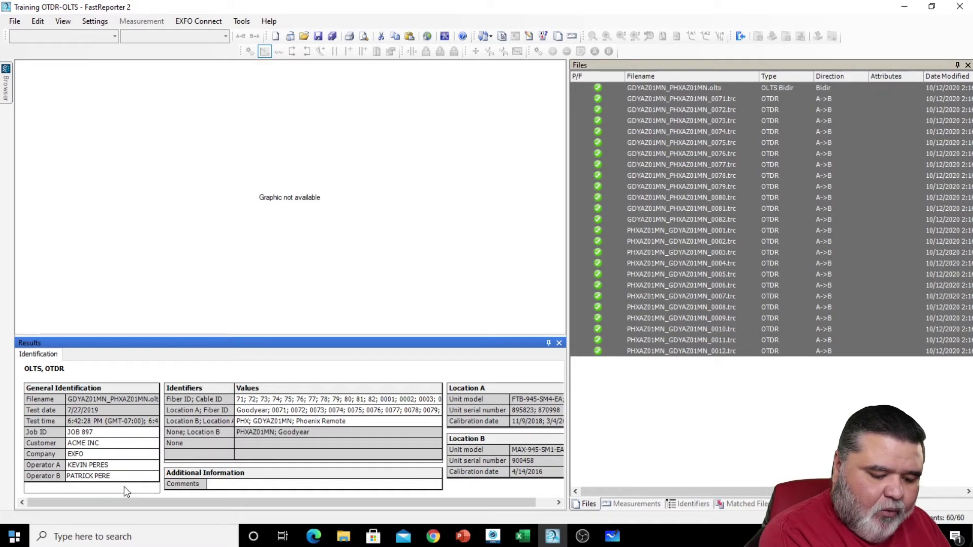
pyautogui.press('Return')
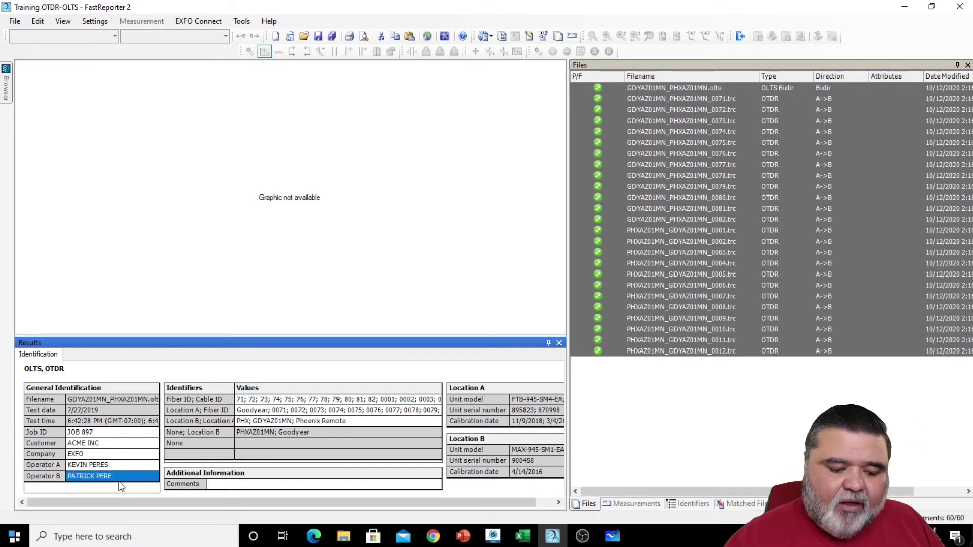
pyautogui.click(120, 476)
pyautogui.write('S')
pyautogui.press('Return')
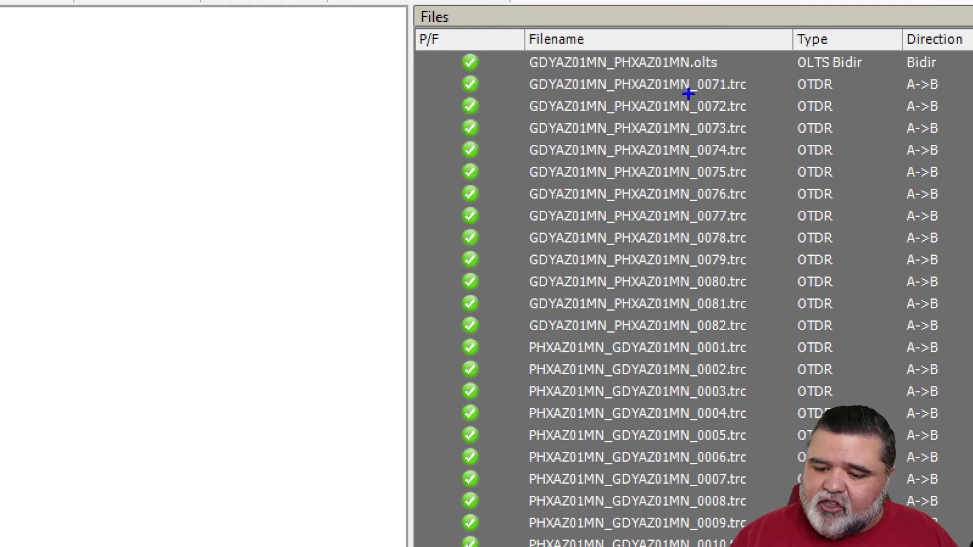
pyautogui.moveTo(688, 95); pyautogui.dragTo(738, 95)
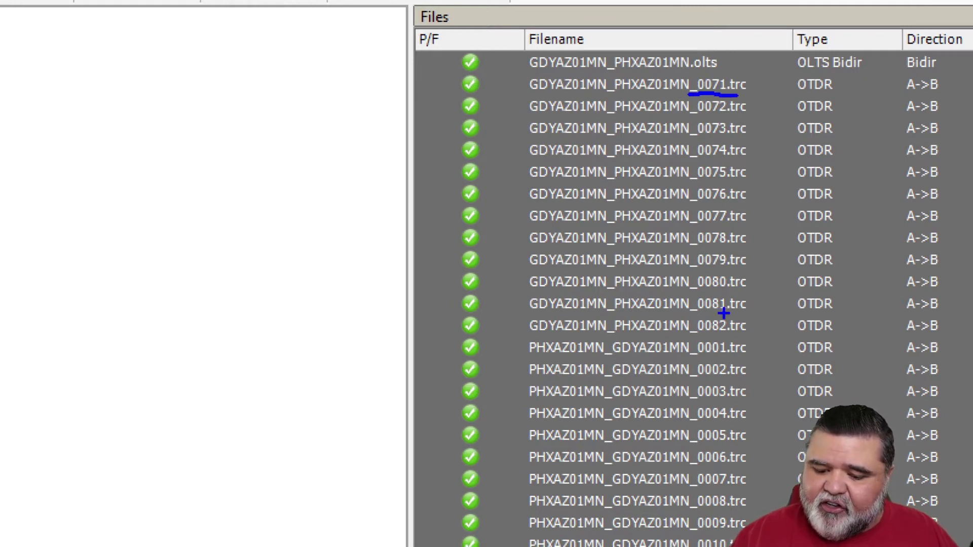
pyautogui.moveTo(699, 360); pyautogui.dragTo(748, 361)
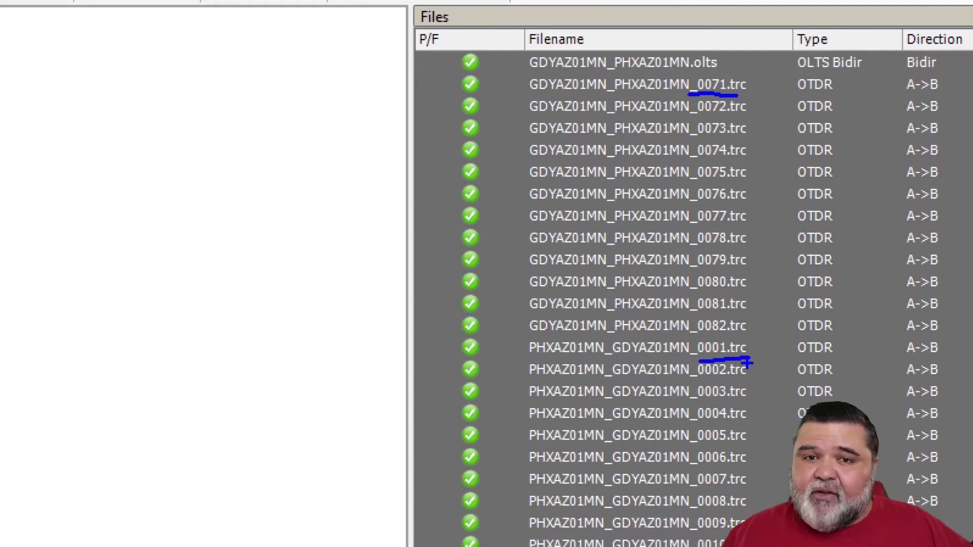
pyautogui.press('Escape')
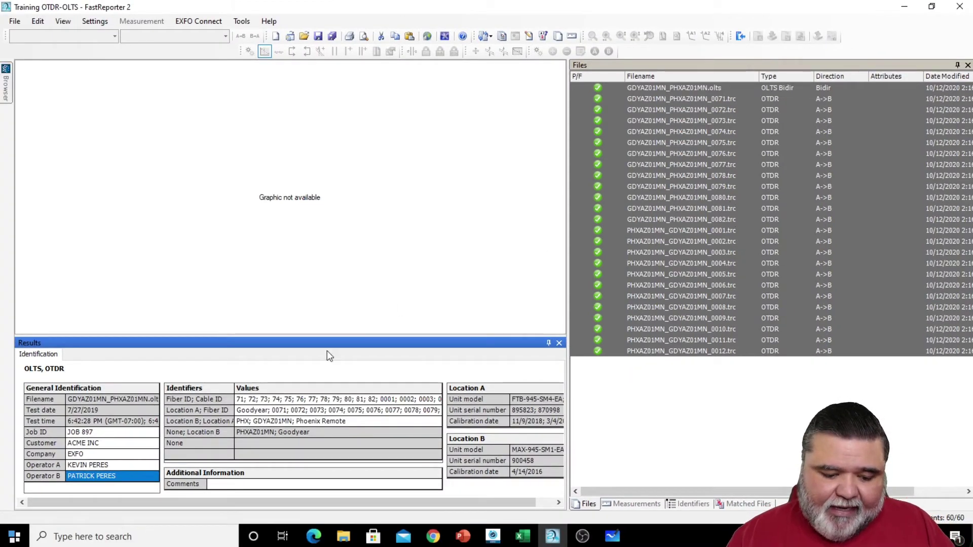
# - Check the combined Fiber ID/Cable ID values, then review the OLTS file's FasTesT Table and identification details
pyautogui.click(228, 402)
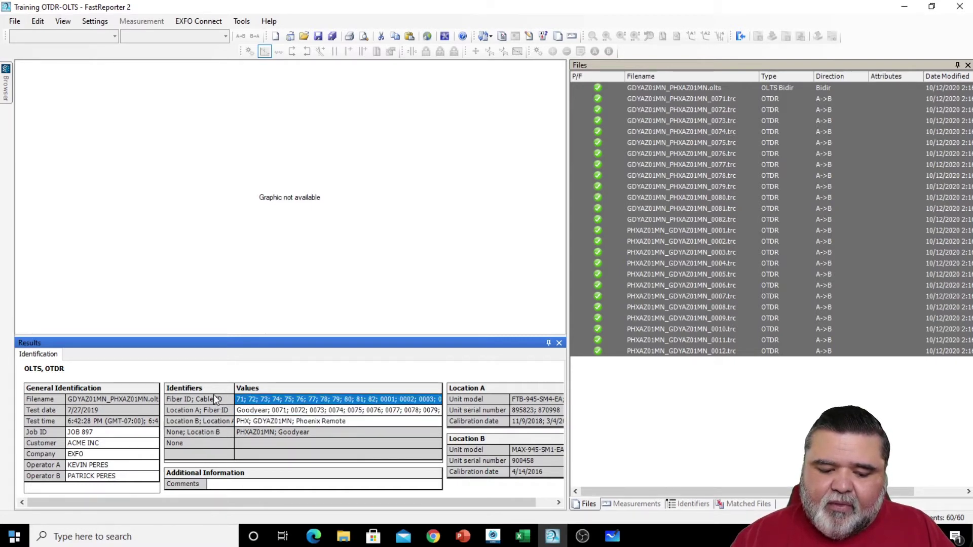
pyautogui.click(694, 90)
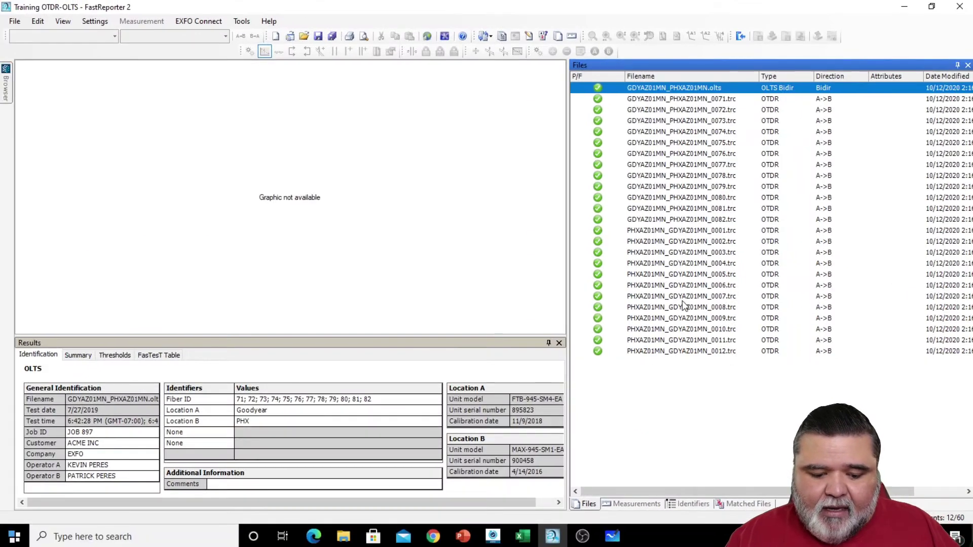
pyautogui.click(175, 355)
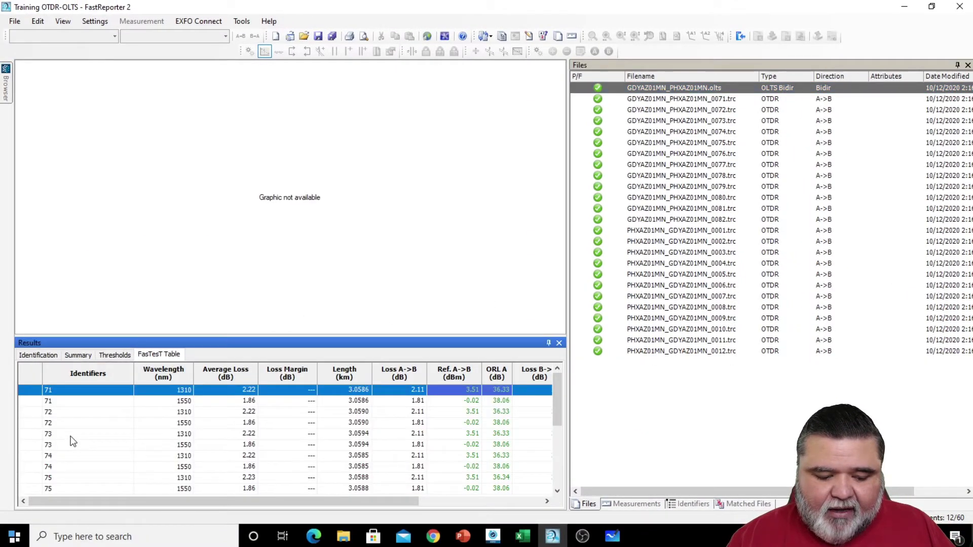
pyautogui.scroll(-5, 92, 446)
pyautogui.click(49, 355)
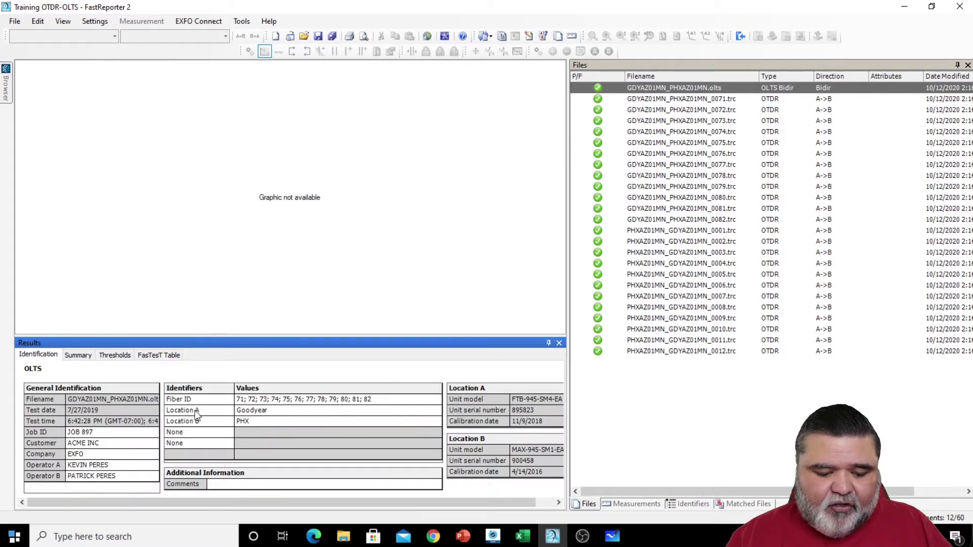
# - Relabel the OLTS file's first two identifiers as Cable ID and Fiber ID
pyautogui.click(210, 411)
pyautogui.click(204, 421)
pyautogui.click(203, 433)
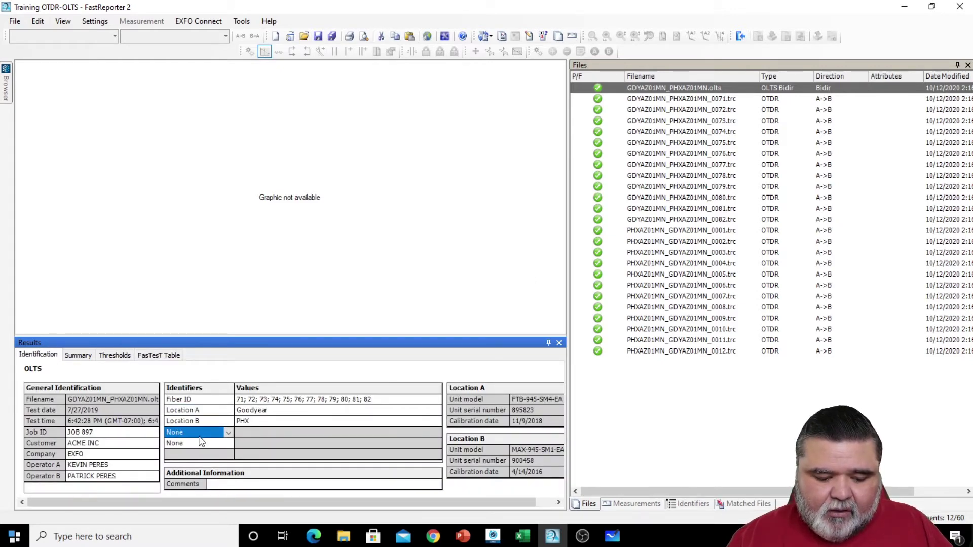
pyautogui.click(207, 401)
pyautogui.click(228, 400)
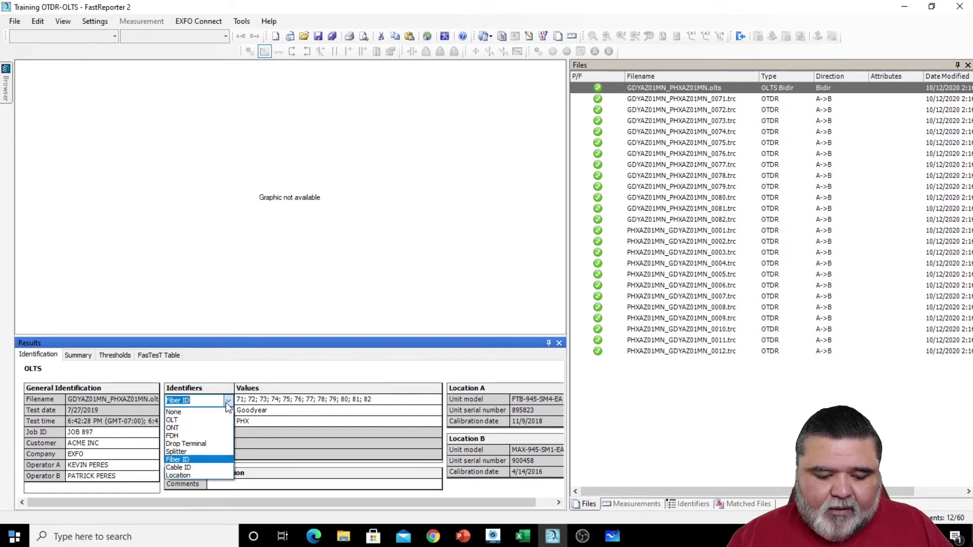
pyautogui.click(197, 466)
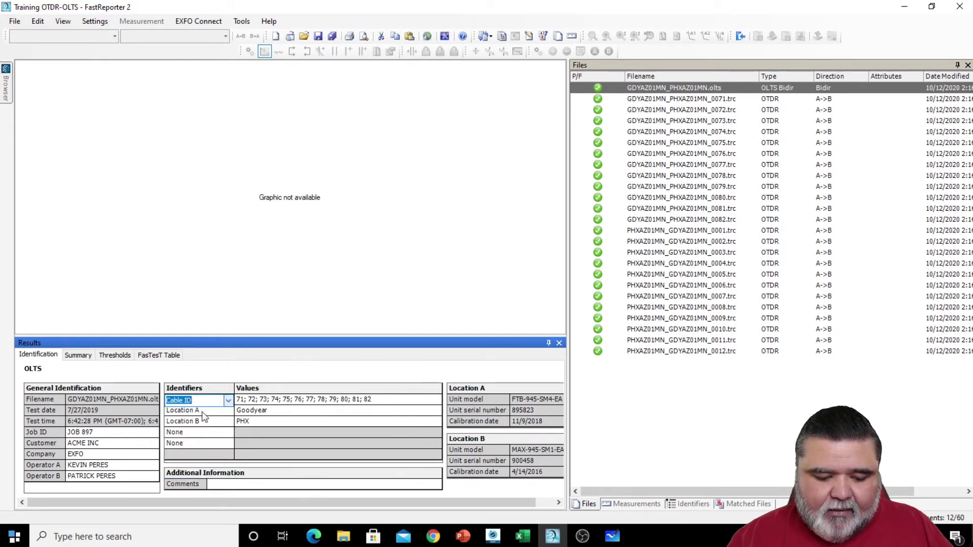
pyautogui.click(203, 411)
pyautogui.click(228, 411)
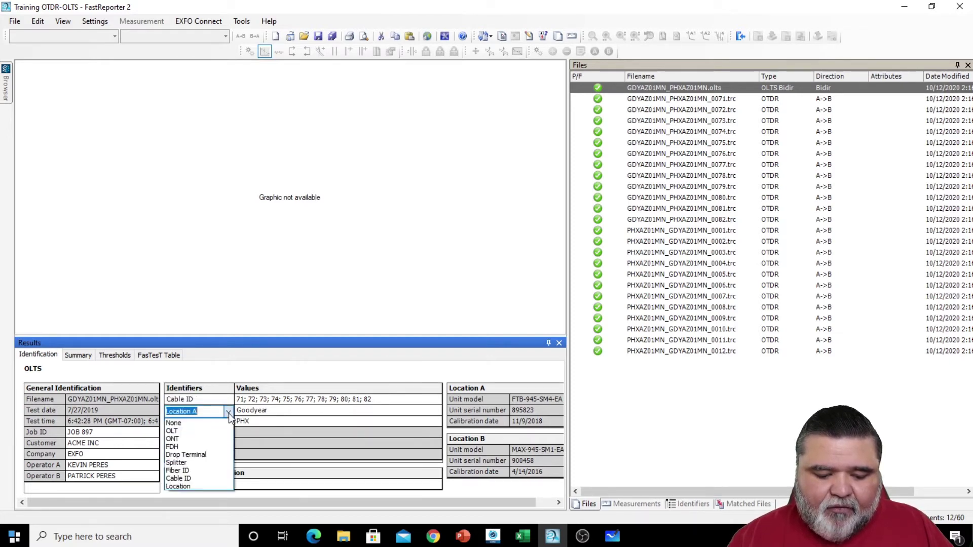
pyautogui.click(209, 474)
# - Rename the third identifier to Location A and the fourth to Location B
pyautogui.click(202, 423)
pyautogui.click(202, 423)
pyautogui.press('BackSpace')
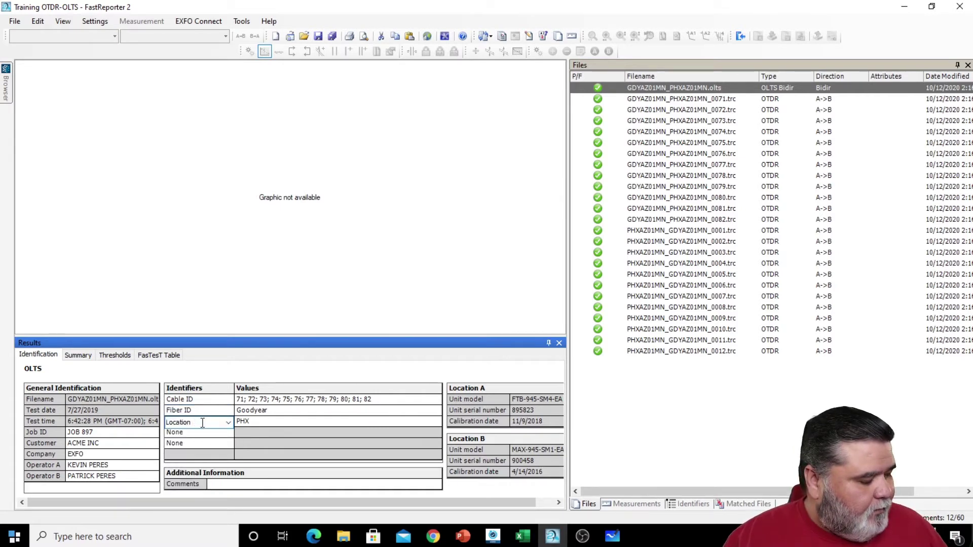
pyautogui.write('A')
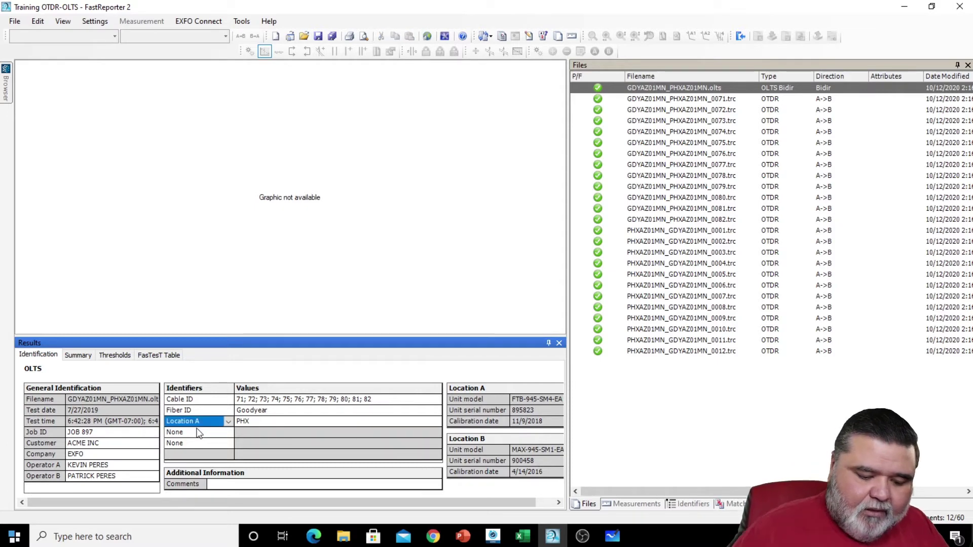
pyautogui.click(198, 432)
pyautogui.click(198, 431)
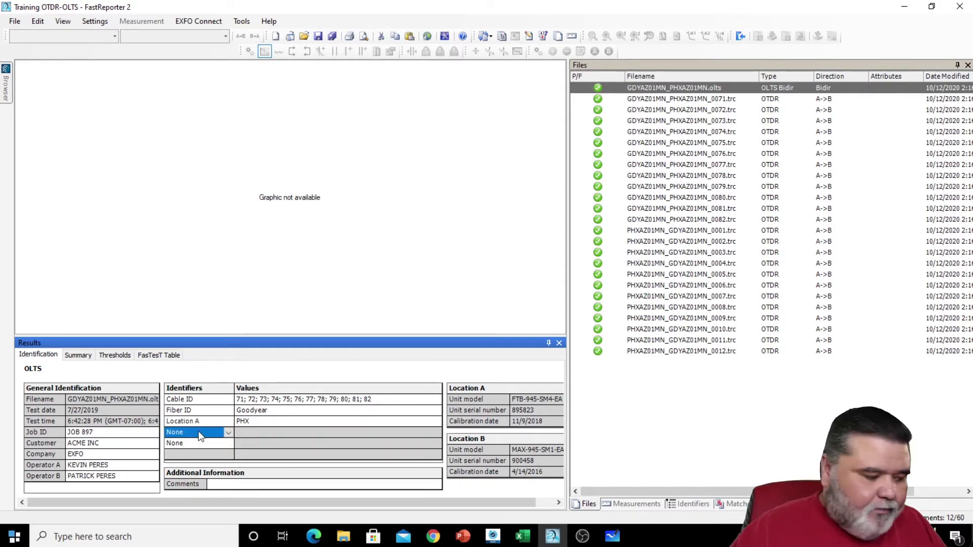
pyautogui.write('Location B')
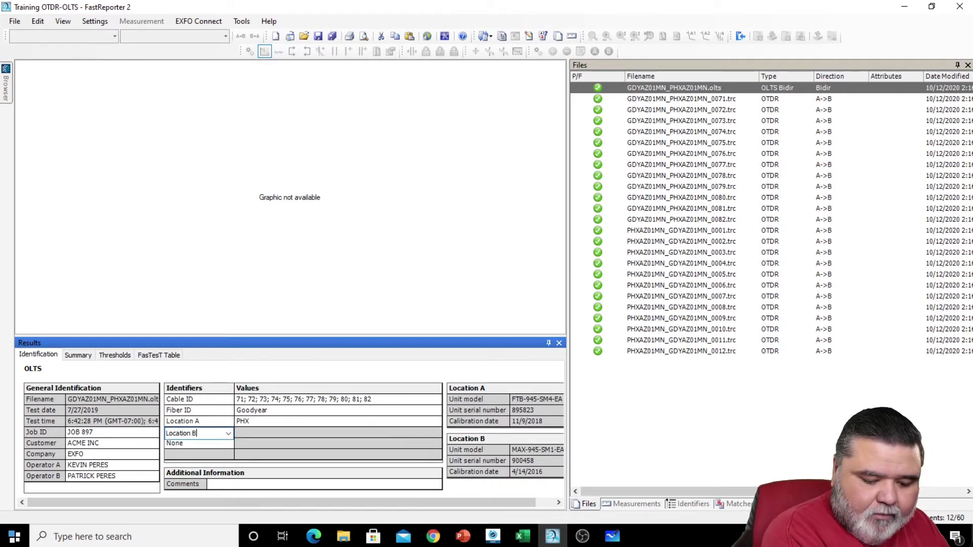
pyautogui.press('Return')
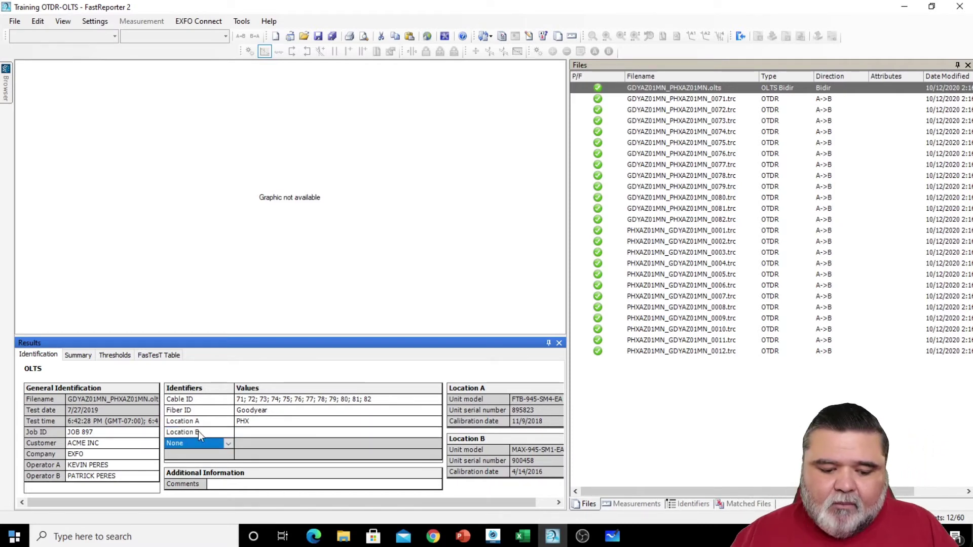
pyautogui.click(666, 98)
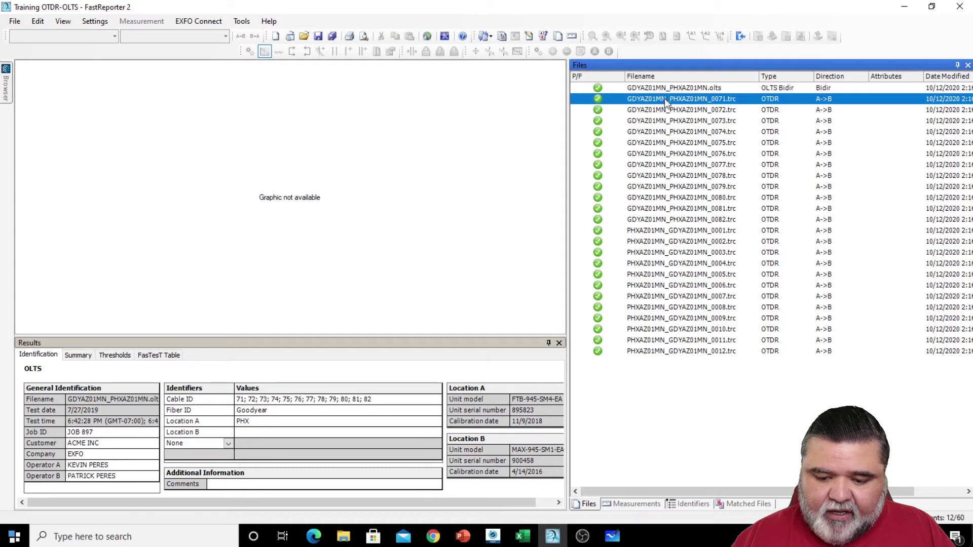
# - Select OTDR files 0071–0082 and check their shared Cable ID, Fiber ID and location values
pyautogui.keyDown('shift'); pyautogui.click(701, 219); pyautogui.keyUp('shift')
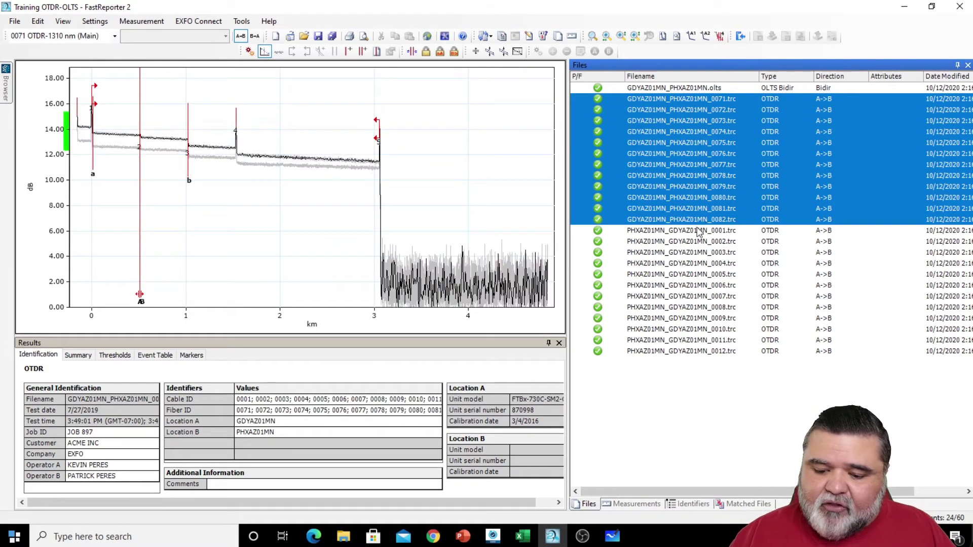
pyautogui.click(202, 400)
pyautogui.click(200, 411)
pyautogui.click(202, 421)
pyautogui.click(204, 431)
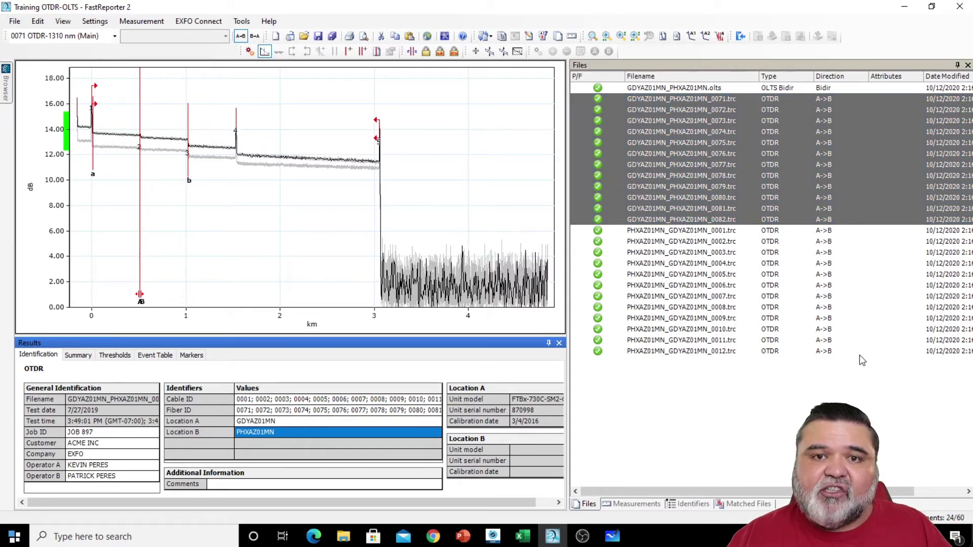
# - Check the PHXAZ01MN traces 0001–0012 and the 0078 trace, then select every project file
pyautogui.click(676, 231)
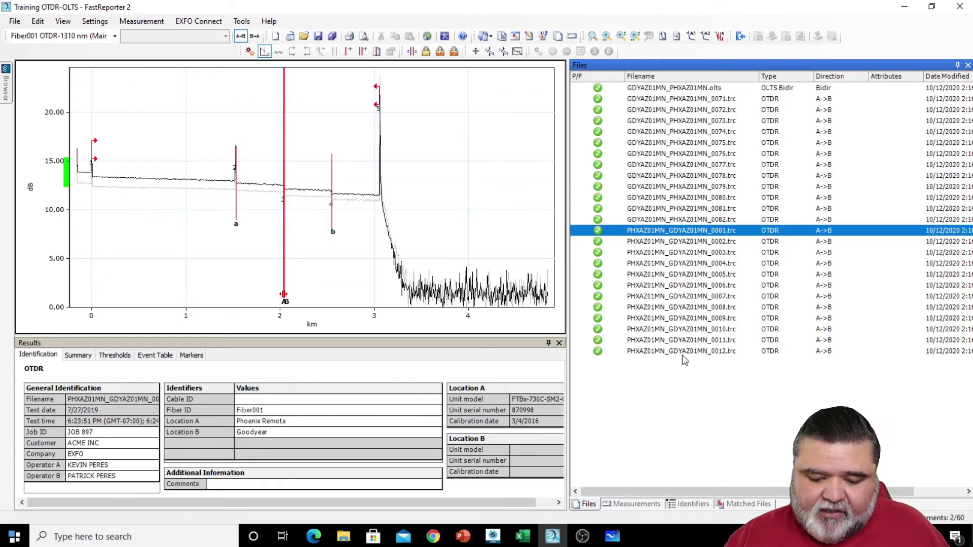
pyautogui.keyDown('shift'); pyautogui.click(681, 353); pyautogui.keyUp('shift')
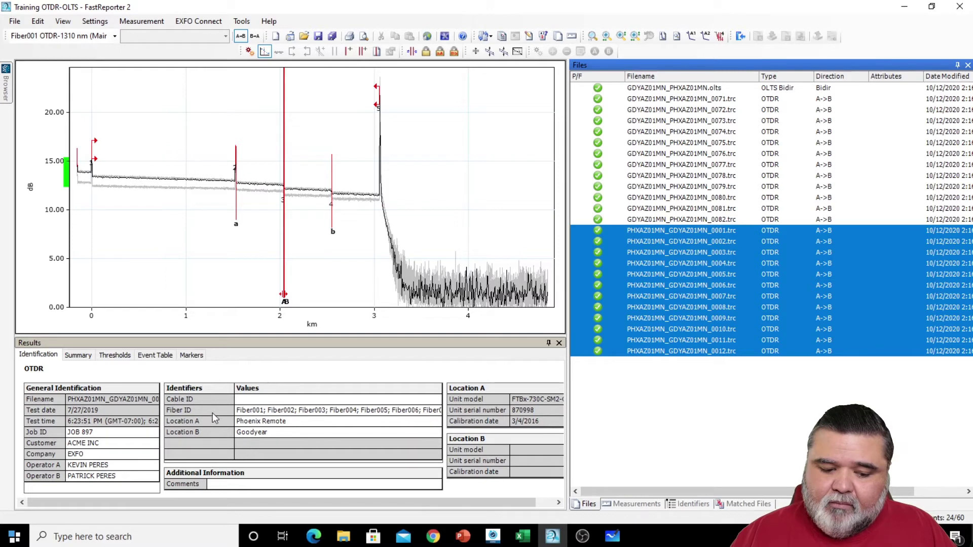
pyautogui.click(658, 176)
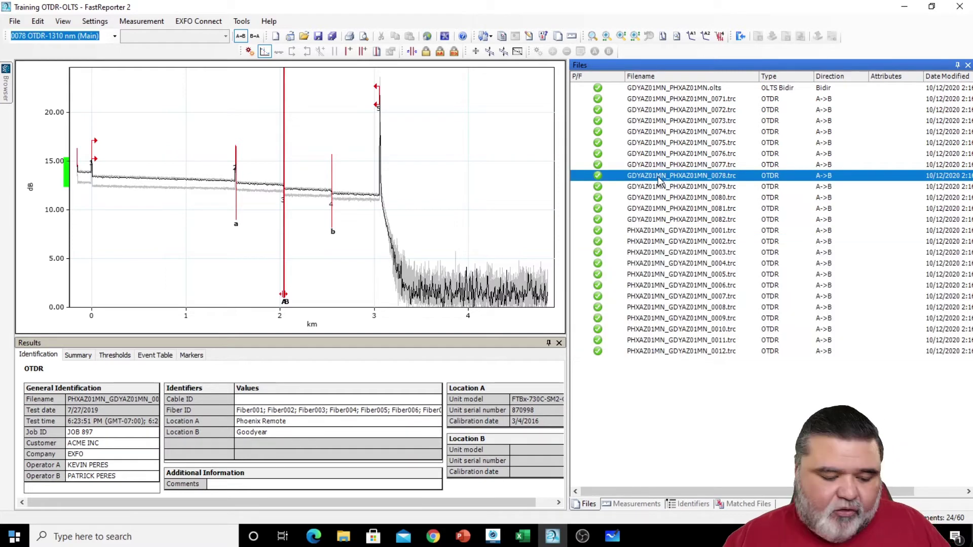
pyautogui.hotkey('ctrl', 'a')
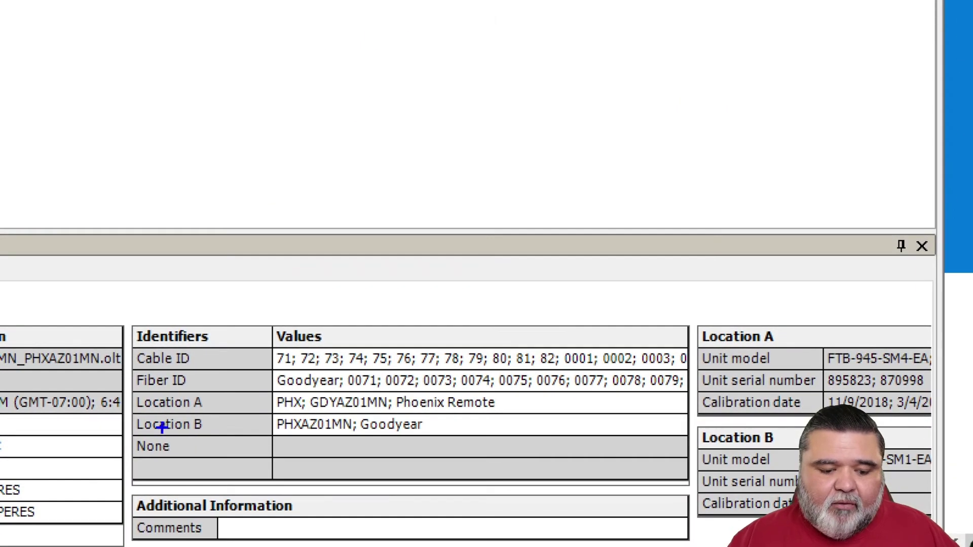
pyautogui.moveTo(130, 346)
pyautogui.mouseDown()
pyautogui.moveTo(239, 461)
pyautogui.moveTo(277, 484)
pyautogui.mouseUp()
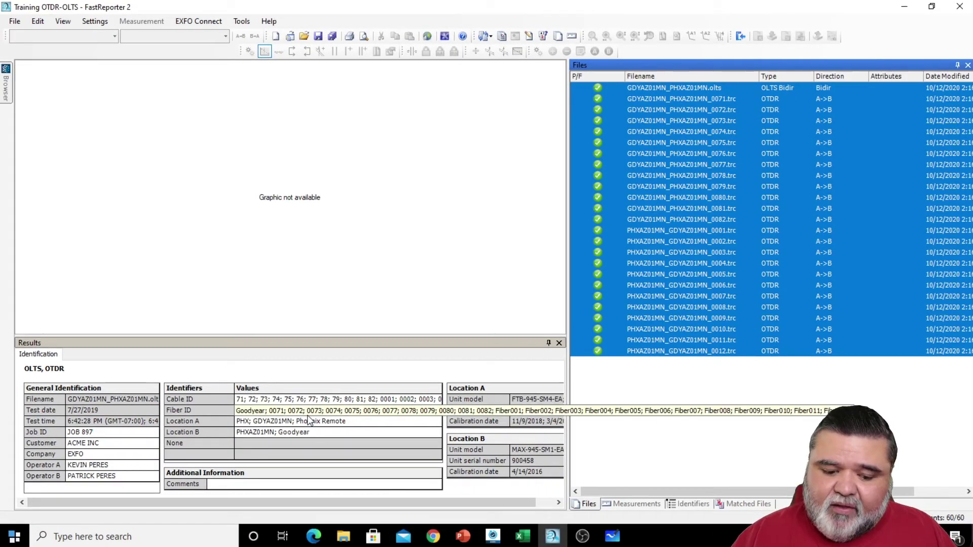
pyautogui.click(274, 412)
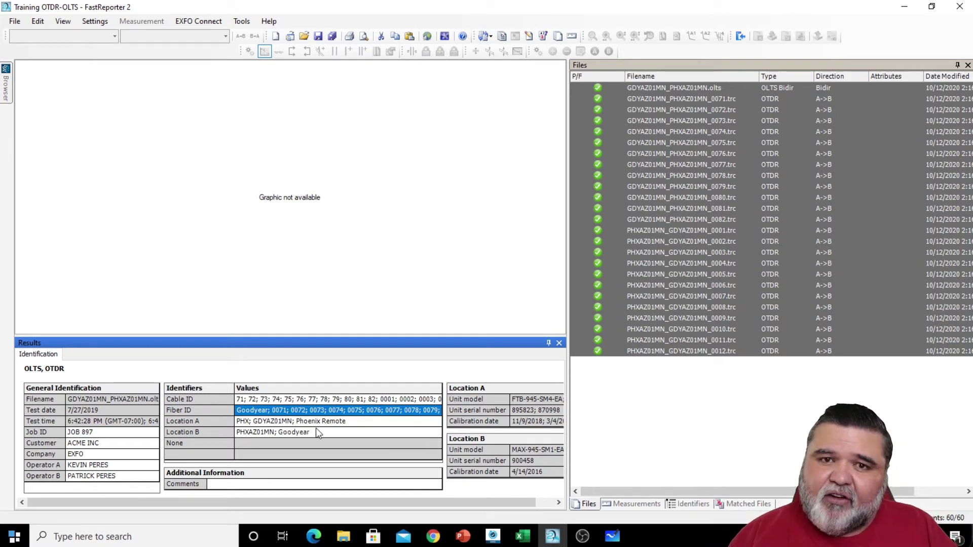
pyautogui.click(338, 424)
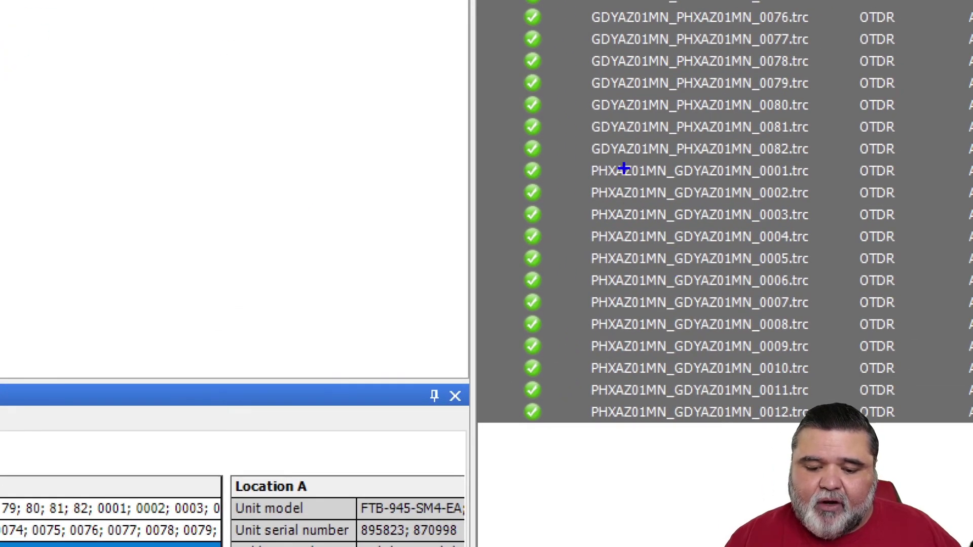
pyautogui.moveTo(591, 157); pyautogui.dragTo(669, 158)
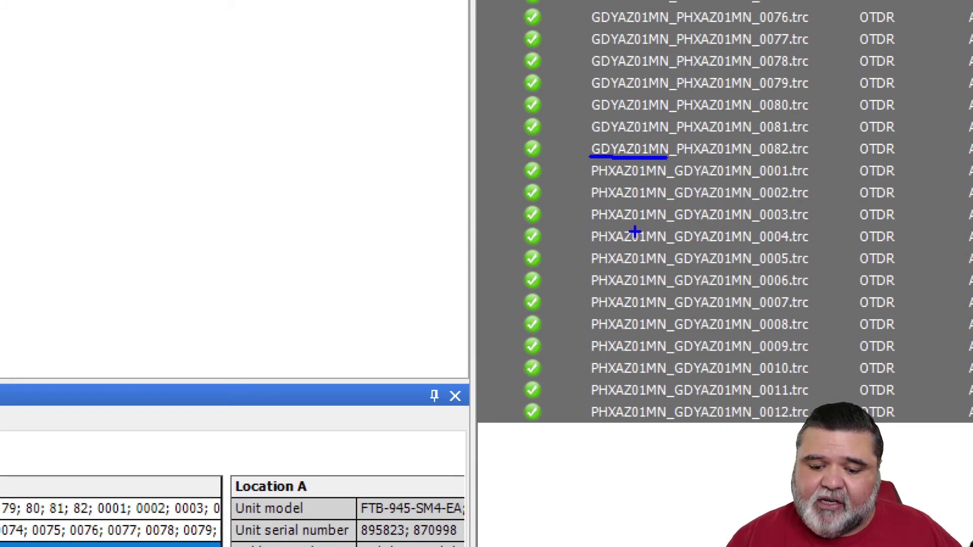
pyautogui.moveTo(591, 227); pyautogui.dragTo(671, 226)
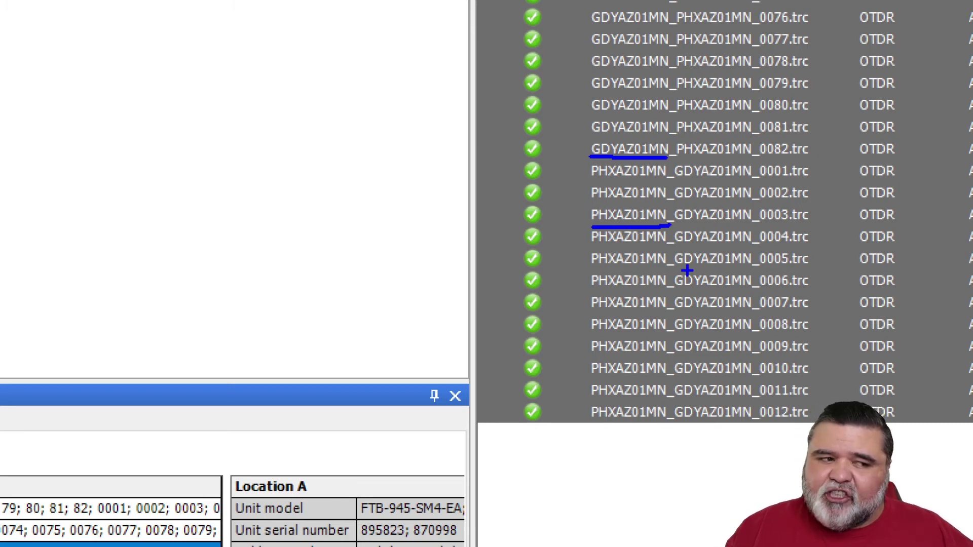
pyautogui.press('Escape')
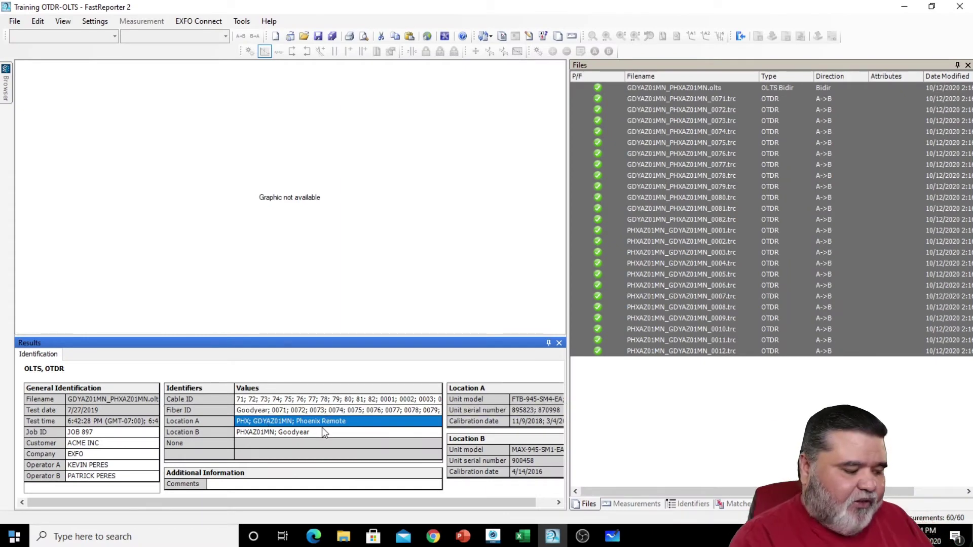
# - Enter GDYAZ01MN as Location A and PHXAZ01MN as Location B for all files
pyautogui.write('GDY')
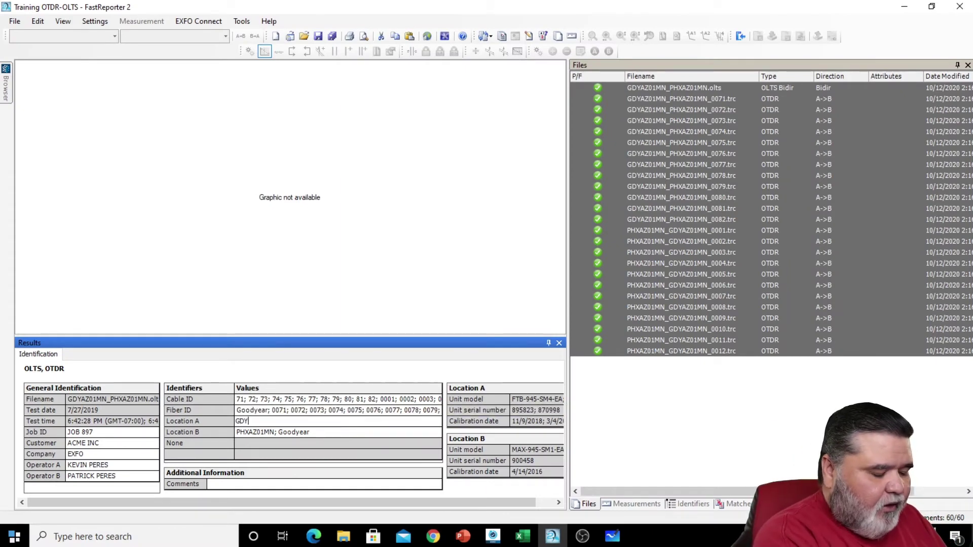
pyautogui.write('AZ01MN')
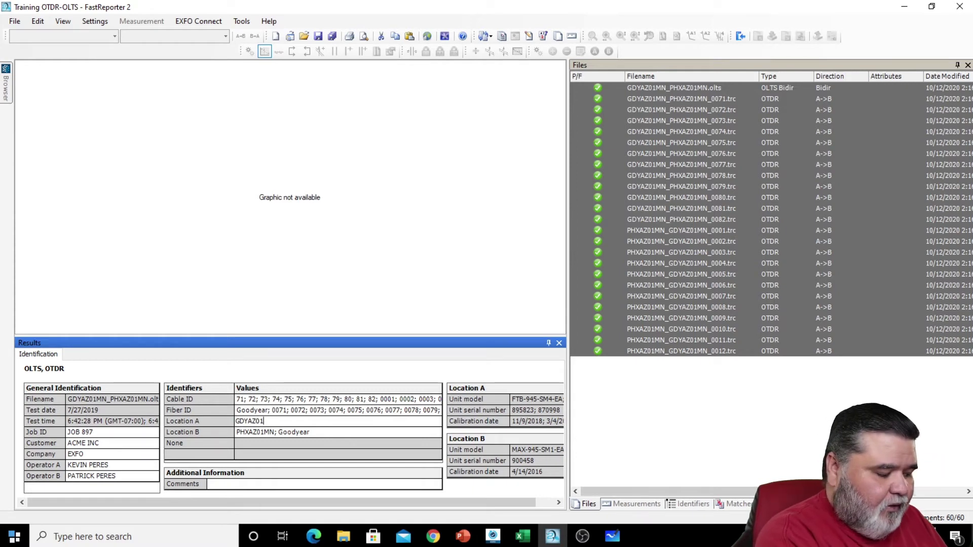
pyautogui.click(324, 432)
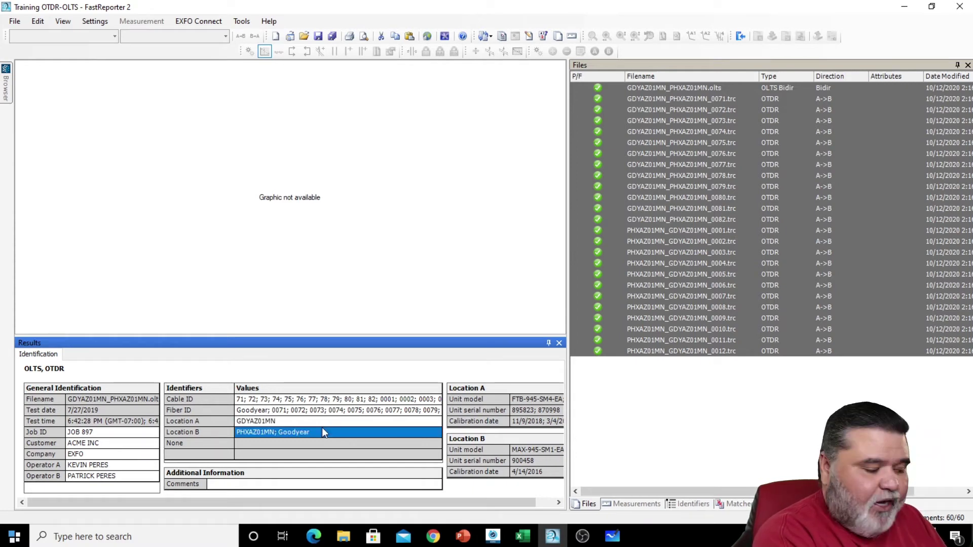
pyautogui.write('PHXAZ01MN')
pyautogui.press('Return')
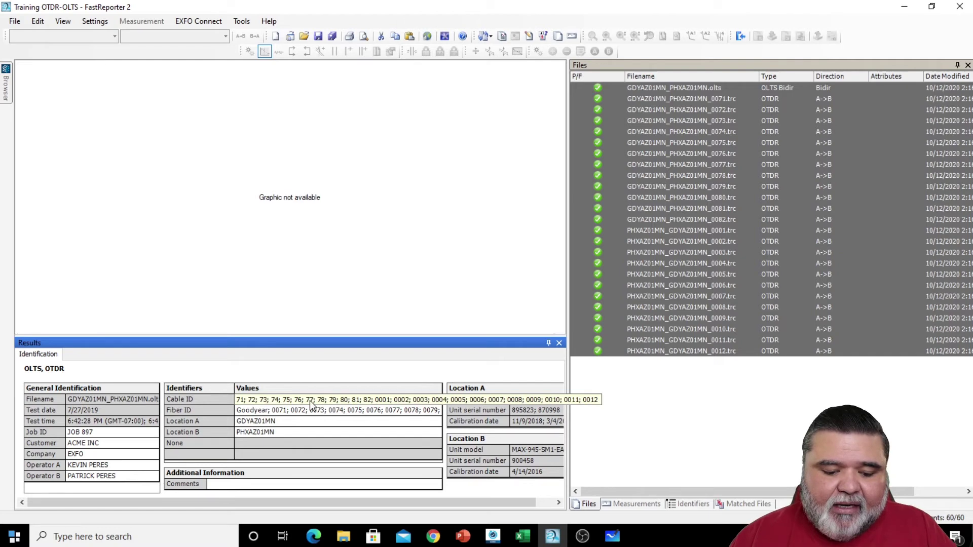
pyautogui.click(303, 411)
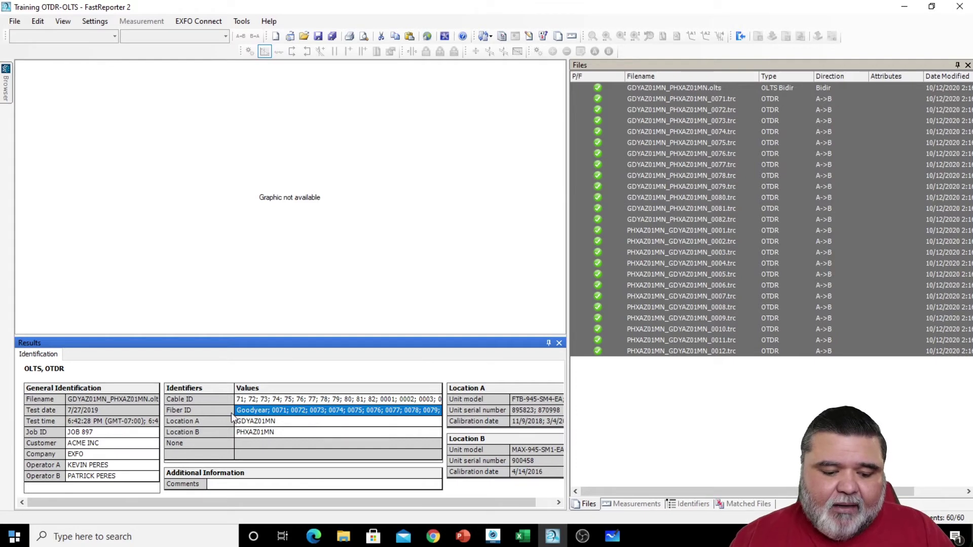
pyautogui.click(253, 399)
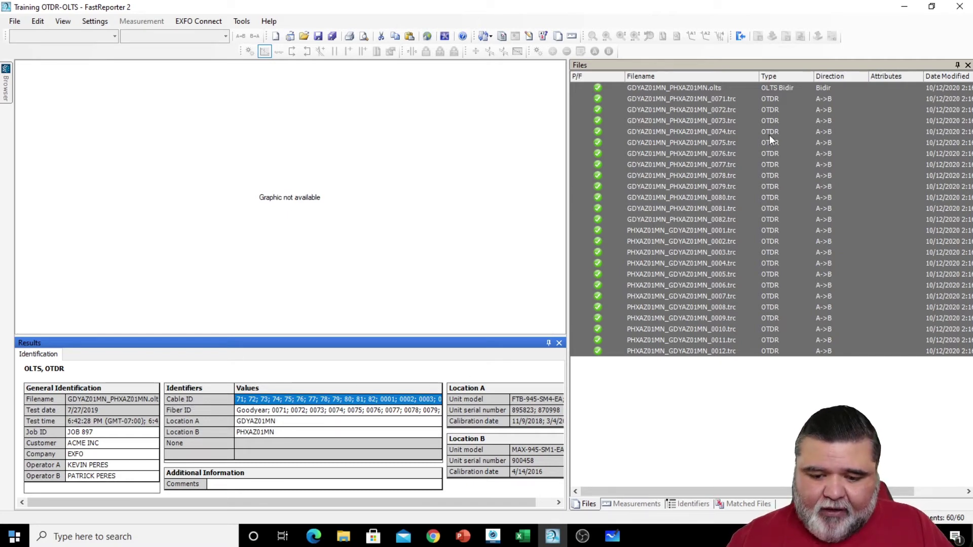
# - Open Auto Documentation for the OLTS file, review its incrementing identifier settings, and dismiss it
pyautogui.click(683, 87)
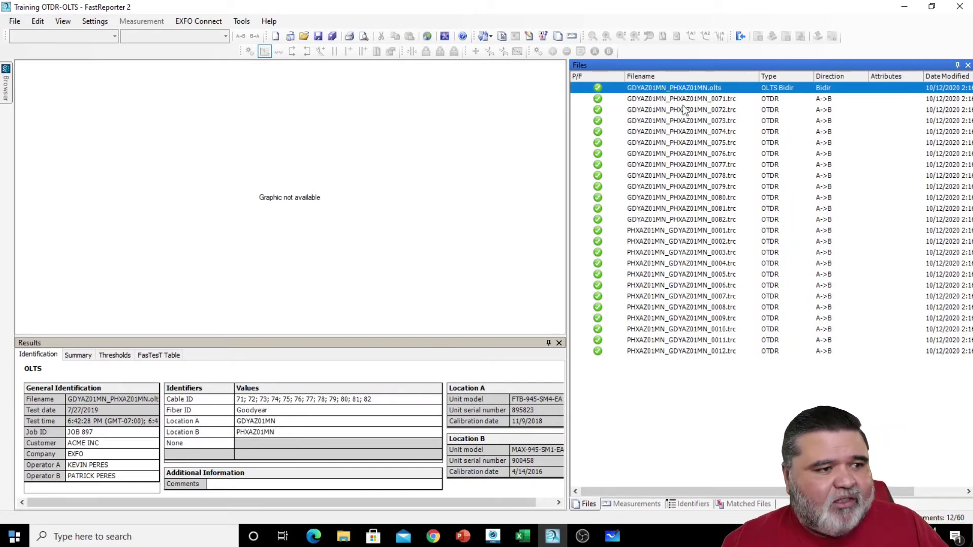
pyautogui.rightClick(660, 95)
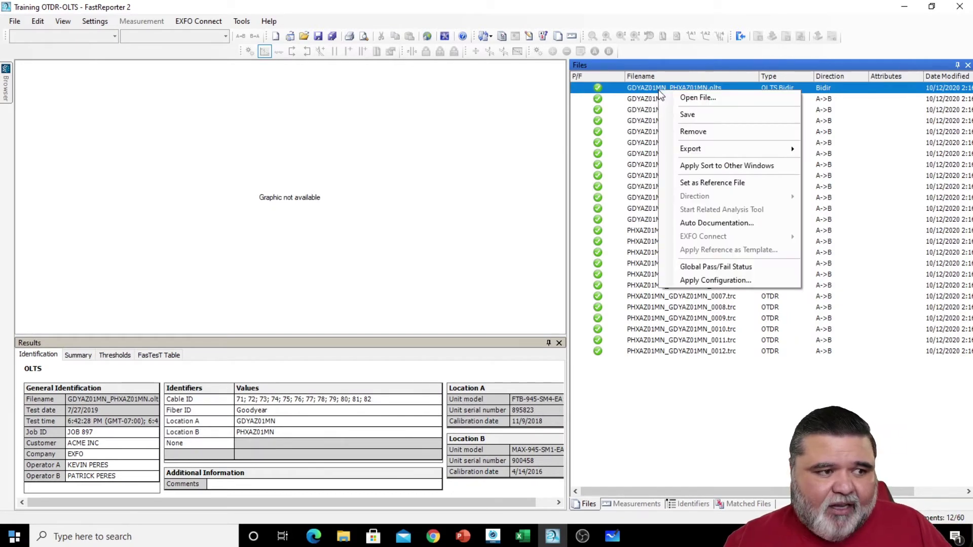
pyautogui.click(754, 224)
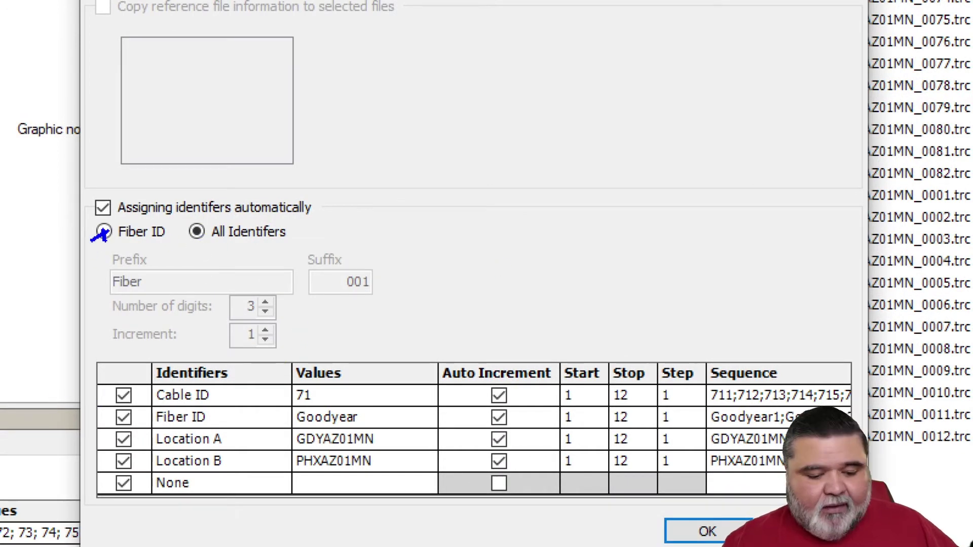
pyautogui.moveTo(98, 360); pyautogui.dragTo(847, 508)
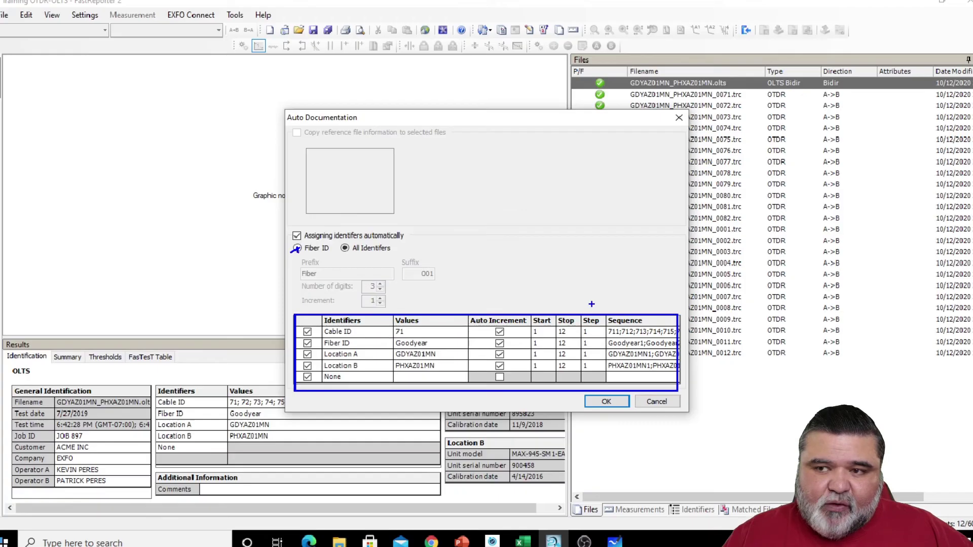
pyautogui.press('Escape')
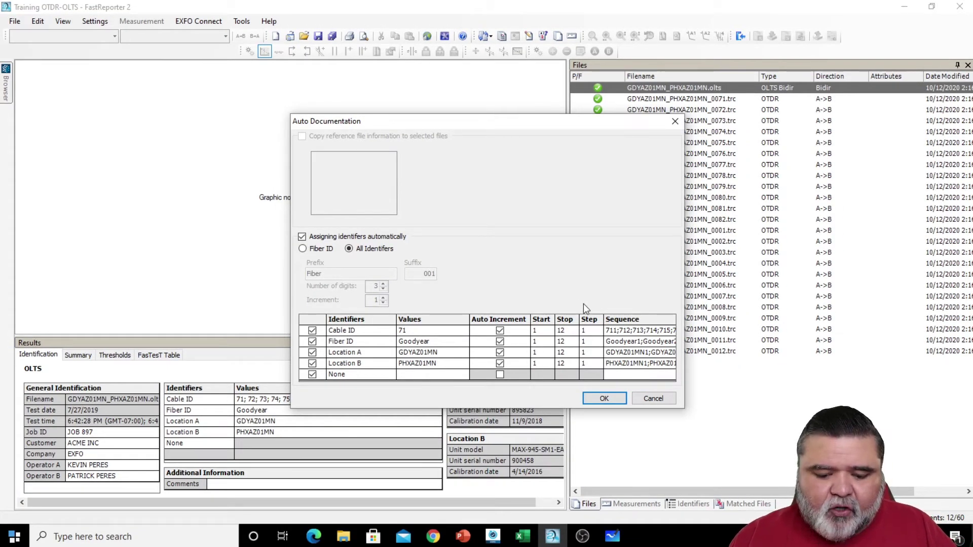
# - In All Identifiers mode, stop incrementing Location B, Location A and Fiber ID
pyautogui.click(323, 250)
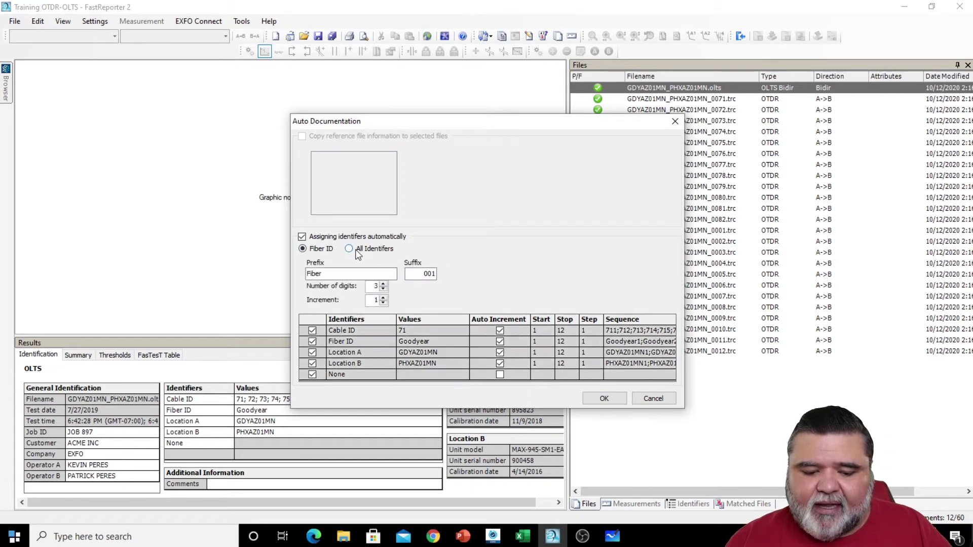
pyautogui.click(351, 252)
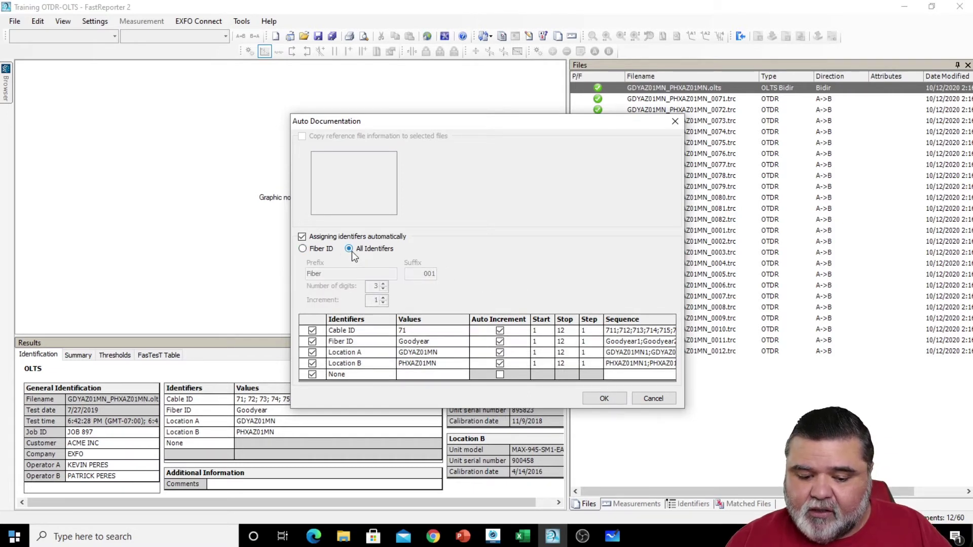
pyautogui.click(373, 334)
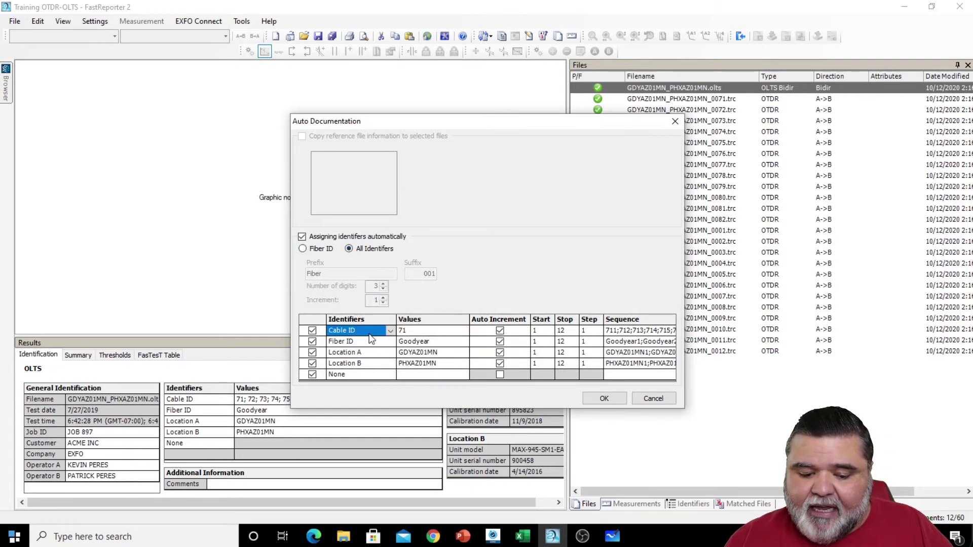
pyautogui.click(409, 328)
pyautogui.click(371, 364)
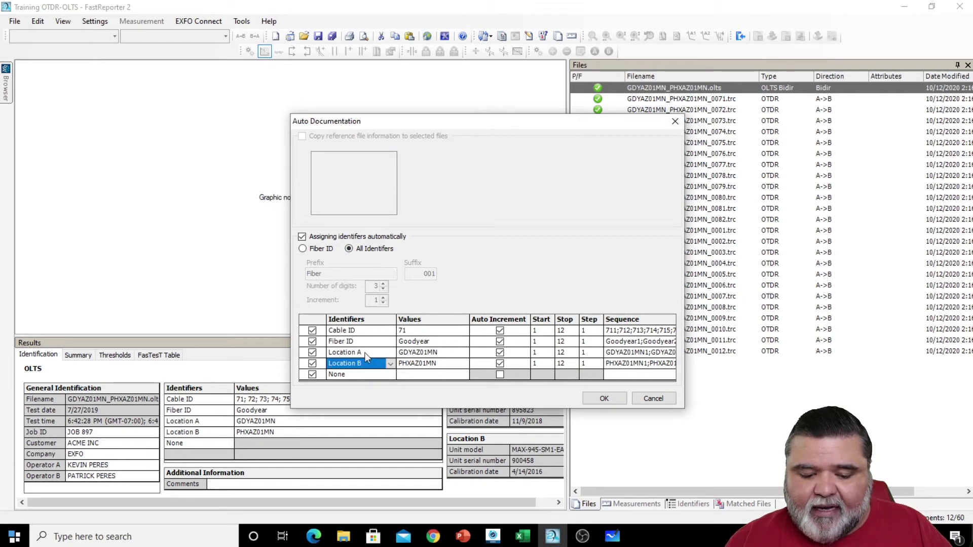
pyautogui.click(366, 353)
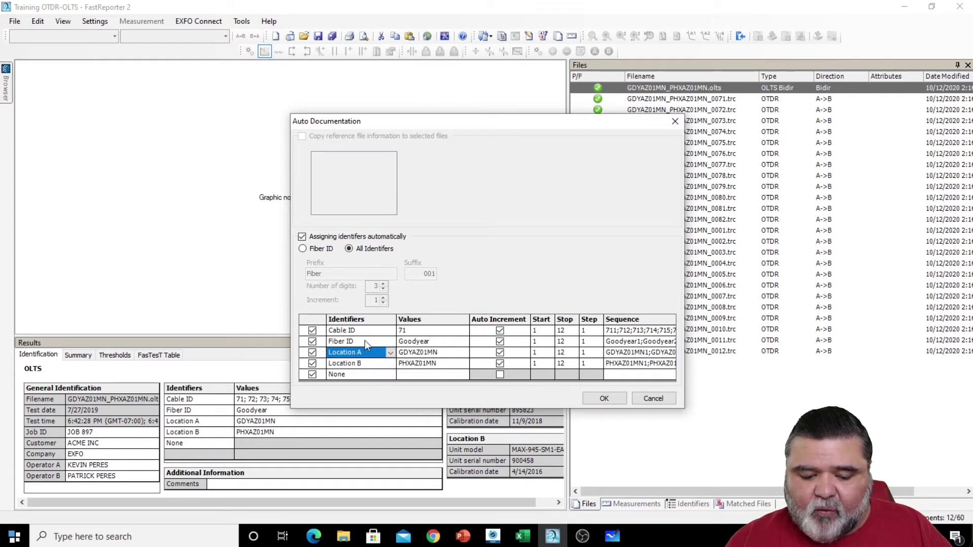
pyautogui.click(321, 334)
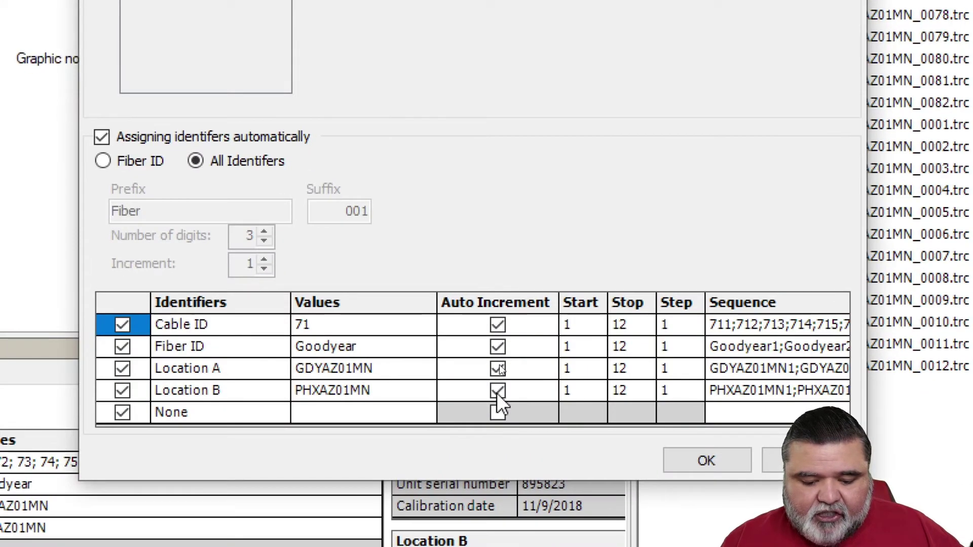
pyautogui.click(497, 392)
pyautogui.click(498, 366)
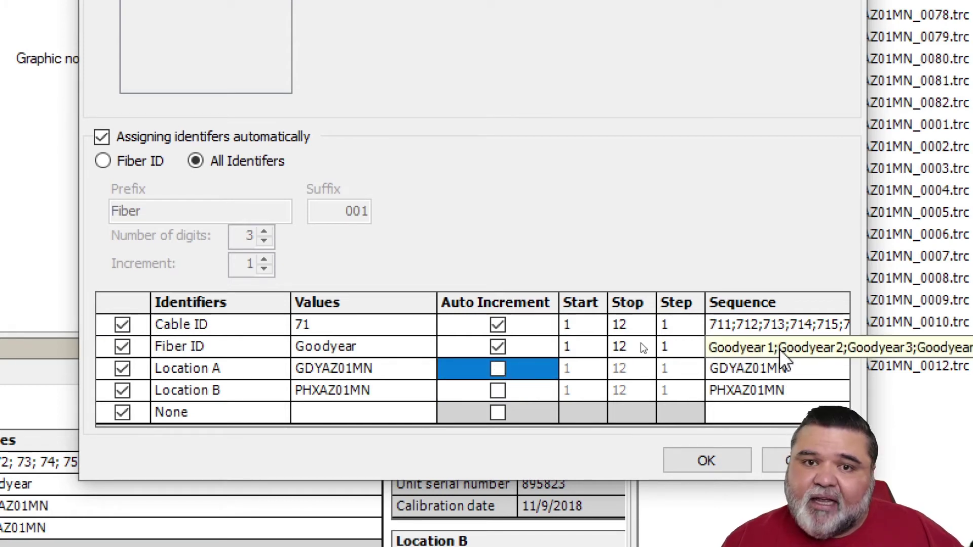
pyautogui.click(497, 348)
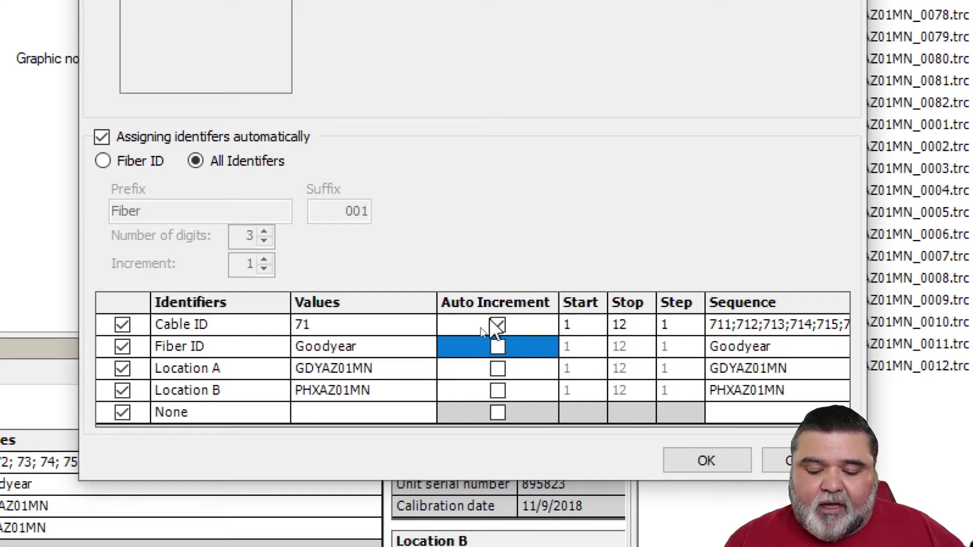
# - Clear the Cable ID value 71, number Cable IDs from 0001 to 9999, and apply
pyautogui.click(304, 325)
pyautogui.moveTo(310, 325); pyautogui.dragTo(287, 335)
pyautogui.press('Delete')
pyautogui.click(579, 327)
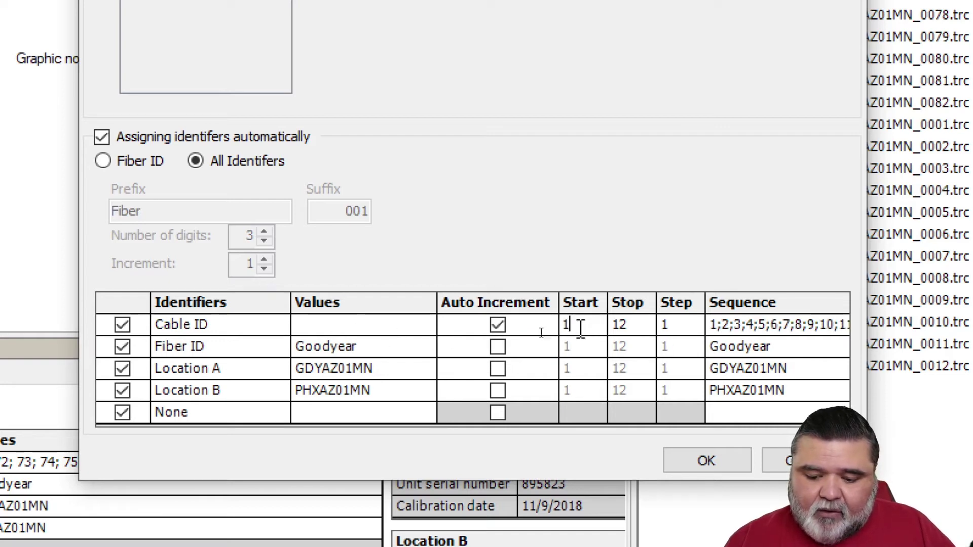
pyautogui.moveTo(580, 326); pyautogui.dragTo(544, 324)
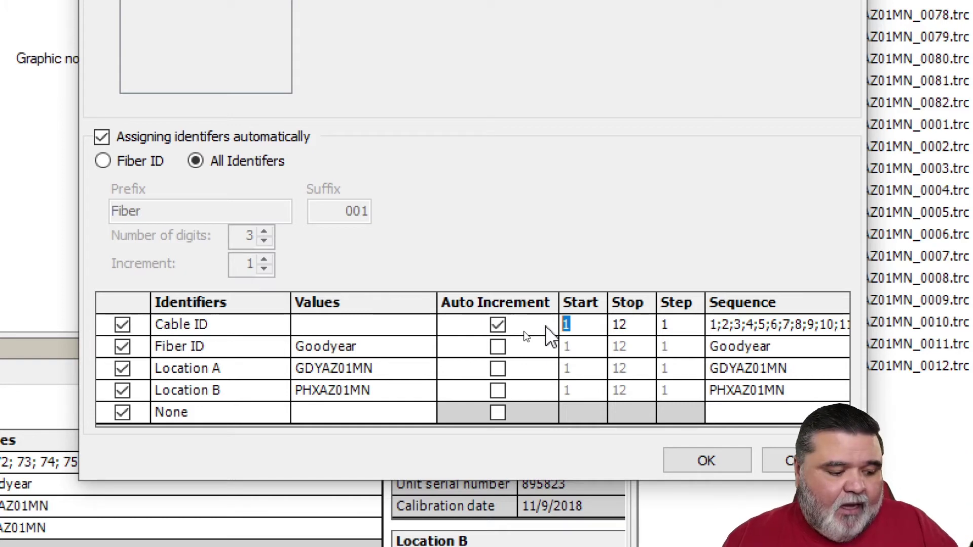
pyautogui.write('000')
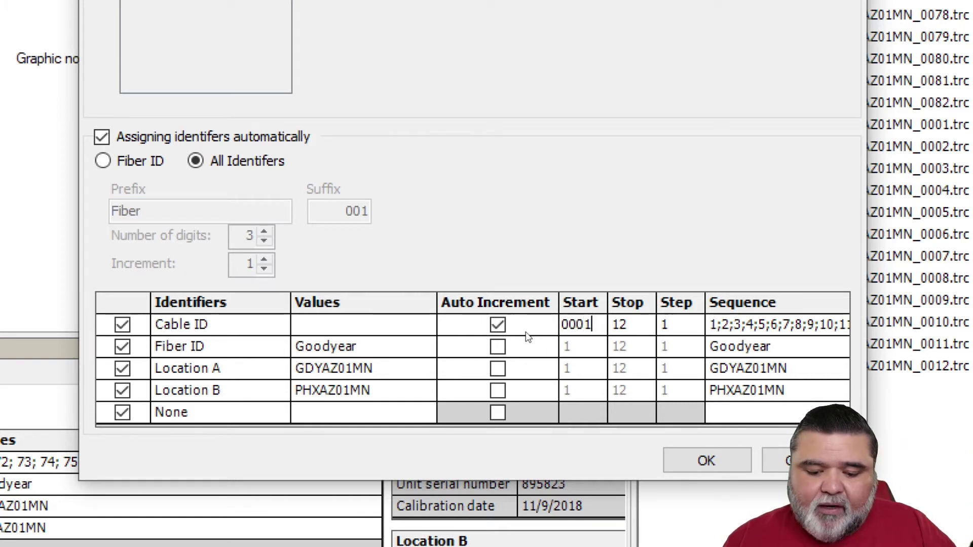
pyautogui.write('1')
pyautogui.click(617, 324)
pyautogui.write('9999')
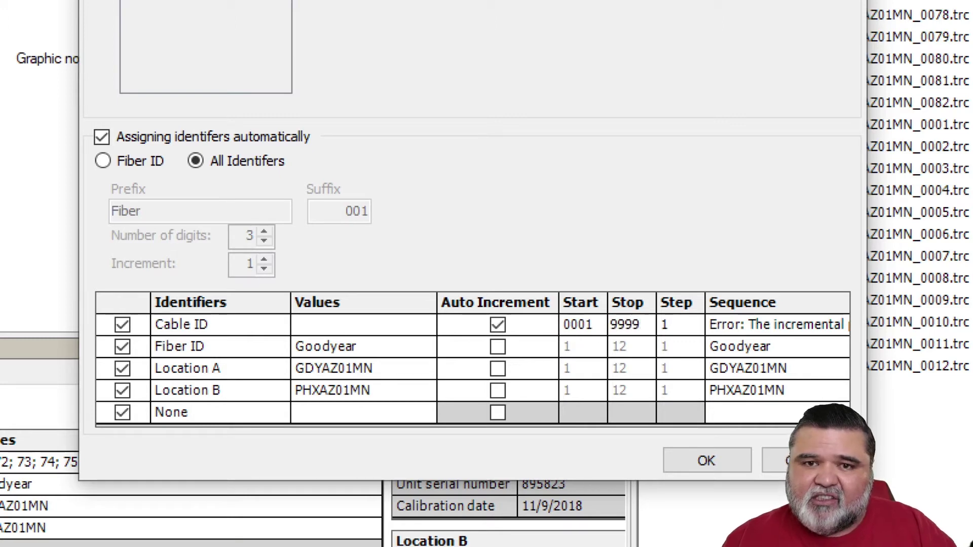
pyautogui.click(697, 462)
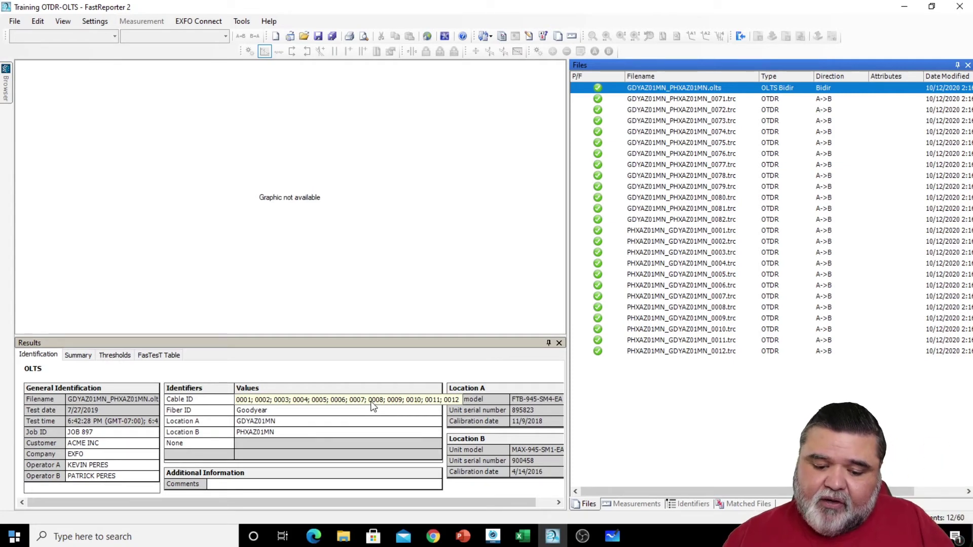
# - Auto-document the OLTS file's Fiber ID only: blank prefix, 4 digits, suffix 0073
pyautogui.rightClick(689, 89)
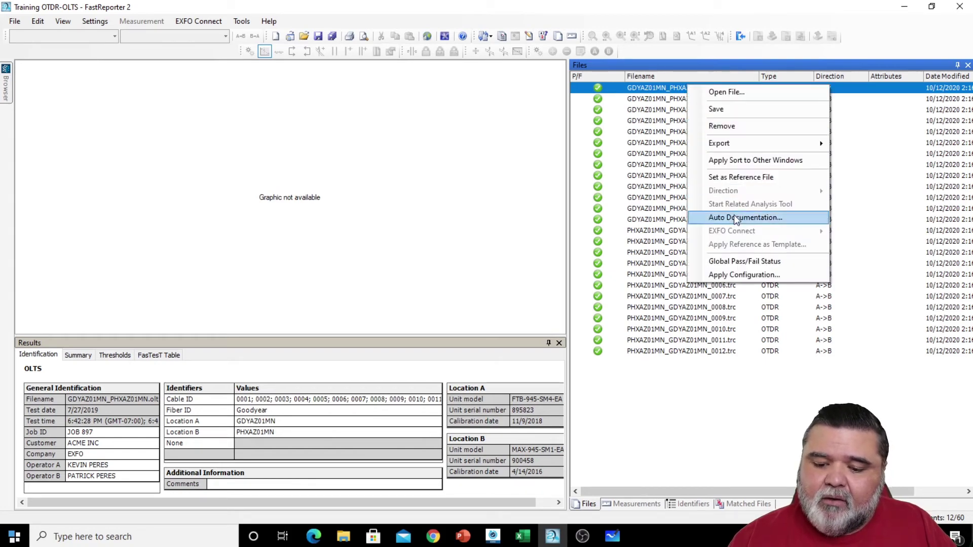
pyautogui.click(733, 214)
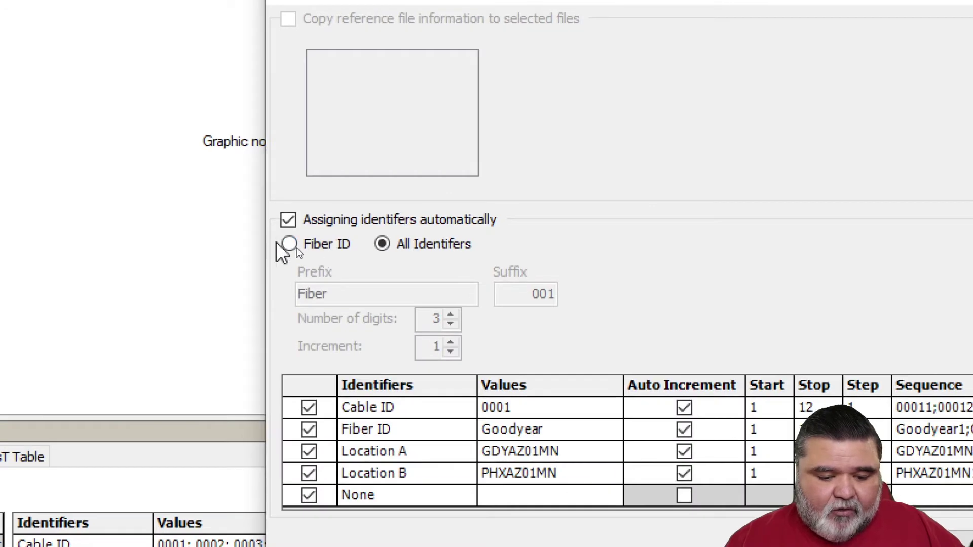
pyautogui.click(288, 245)
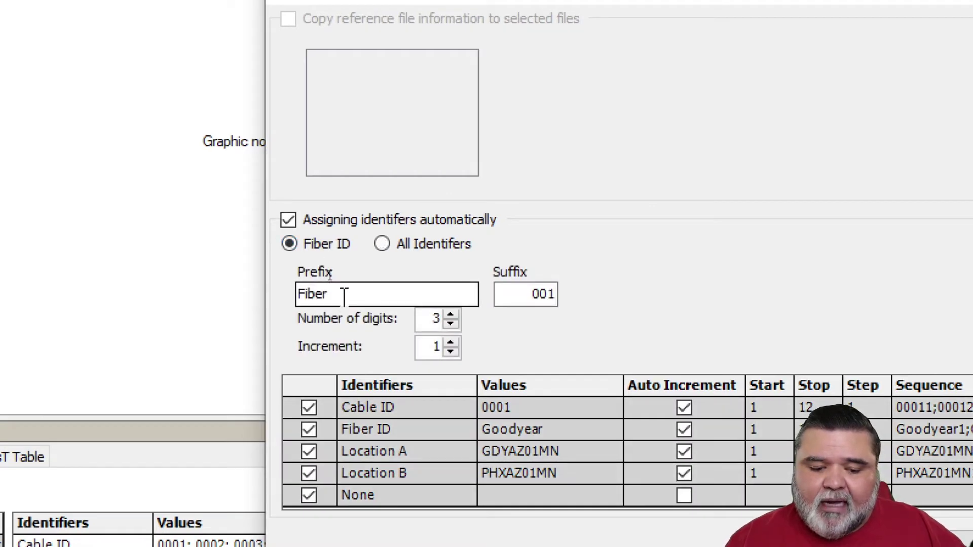
pyautogui.moveTo(344, 296); pyautogui.dragTo(278, 291)
pyautogui.press('BackSpace')
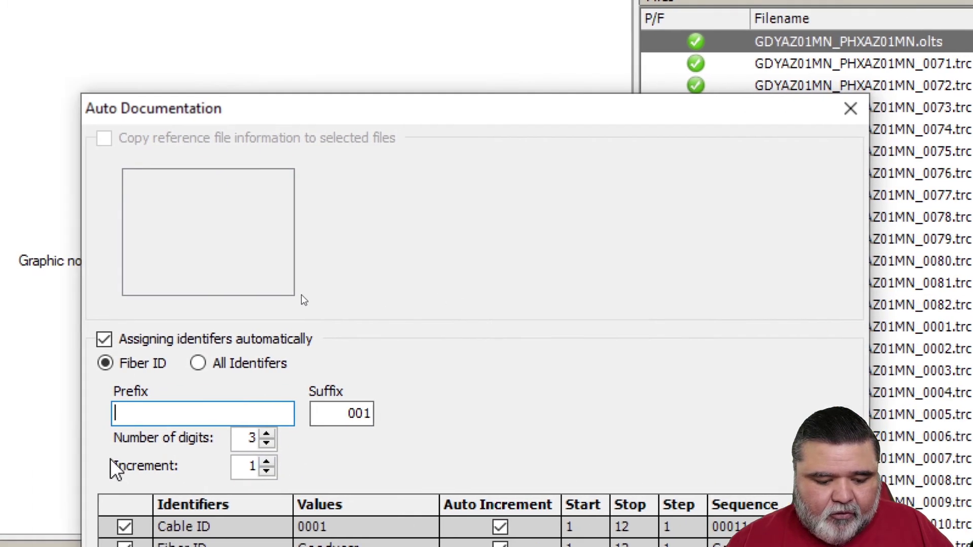
pyautogui.click(299, 435)
pyautogui.moveTo(354, 413); pyautogui.dragTo(419, 413)
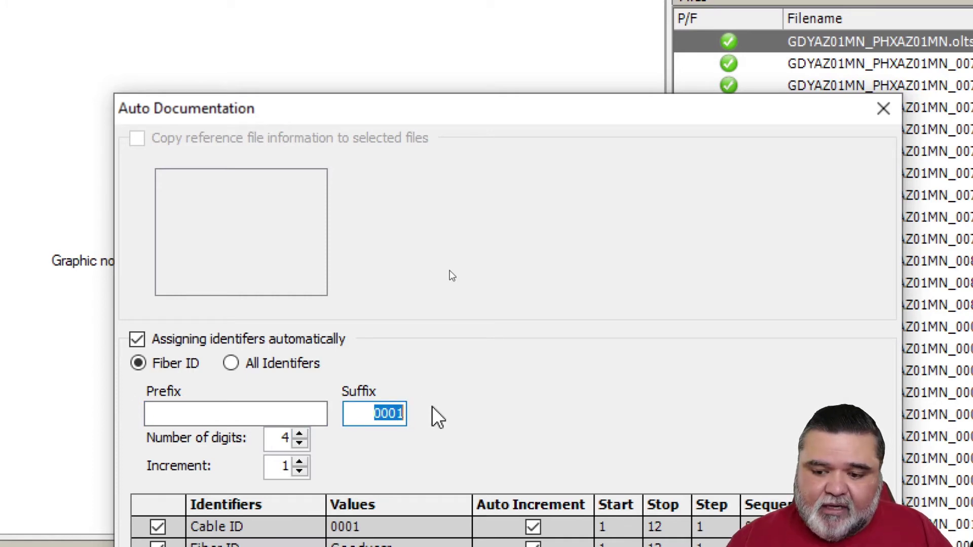
pyautogui.write('0070')
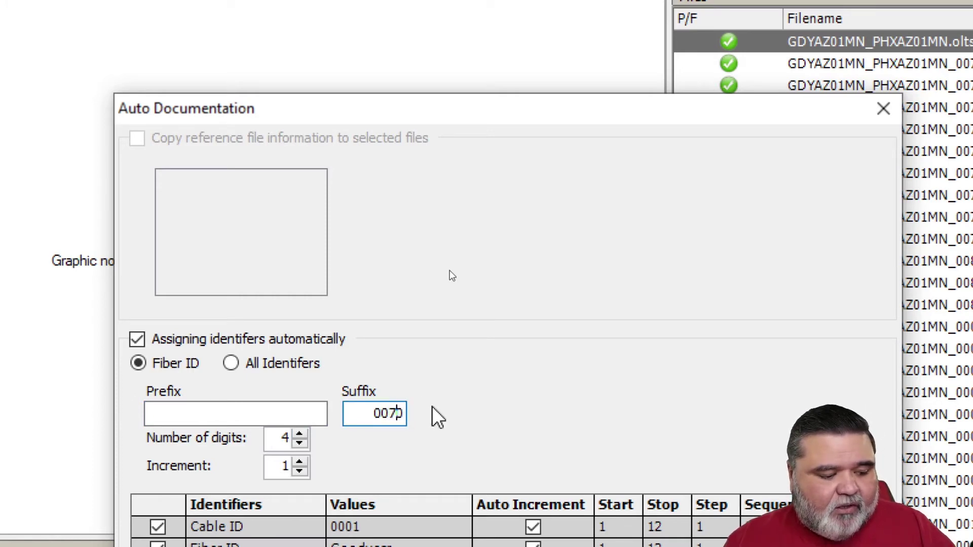
pyautogui.press('BackSpace')
pyautogui.write('3')
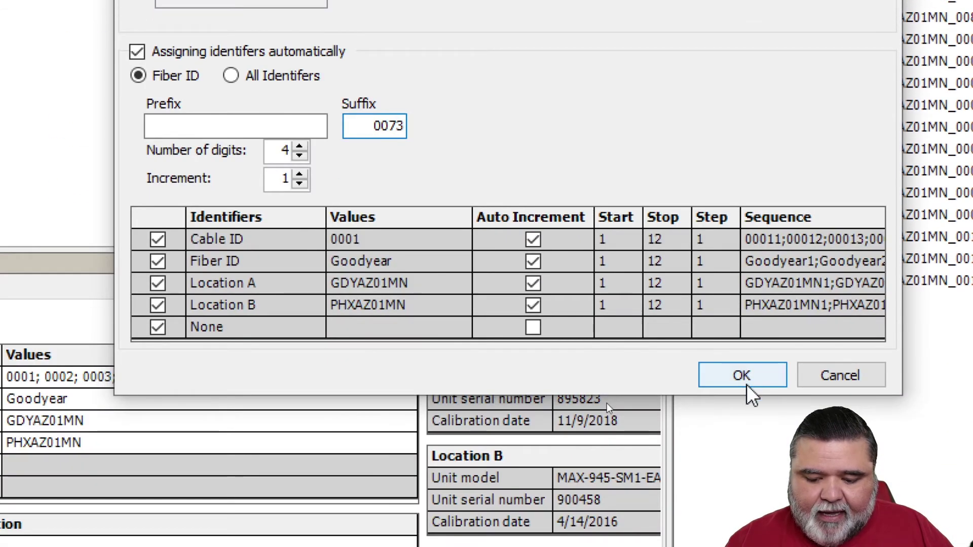
pyautogui.click(744, 388)
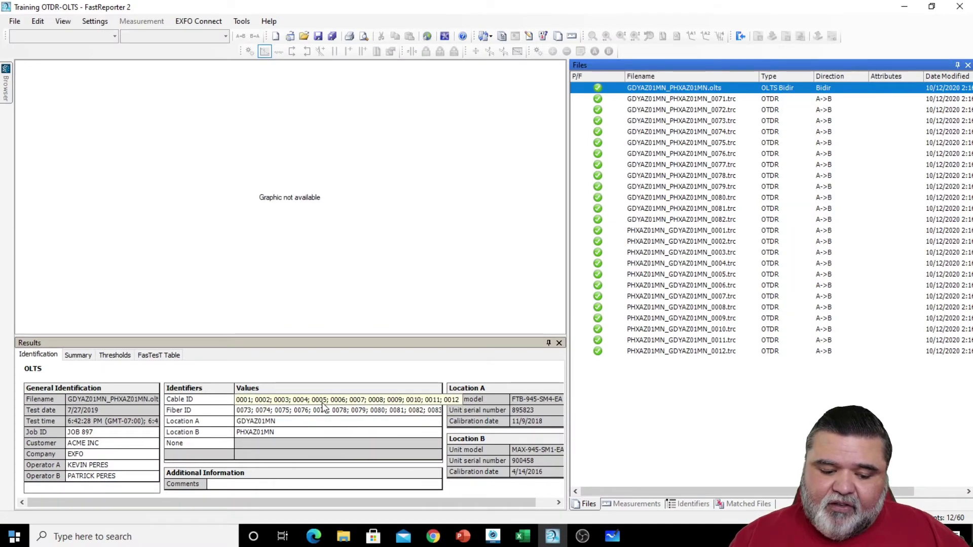
# - Check the Matched Files tab, then select GDYAZ01MN OTDR traces 0071 through 0082 in the file list
pyautogui.click(748, 504)
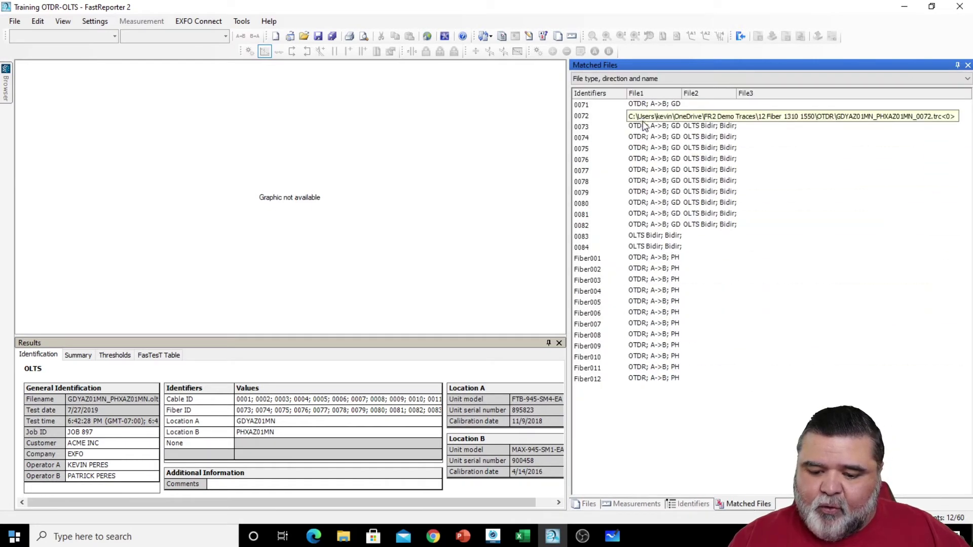
pyautogui.click(588, 504)
pyautogui.press('Down')
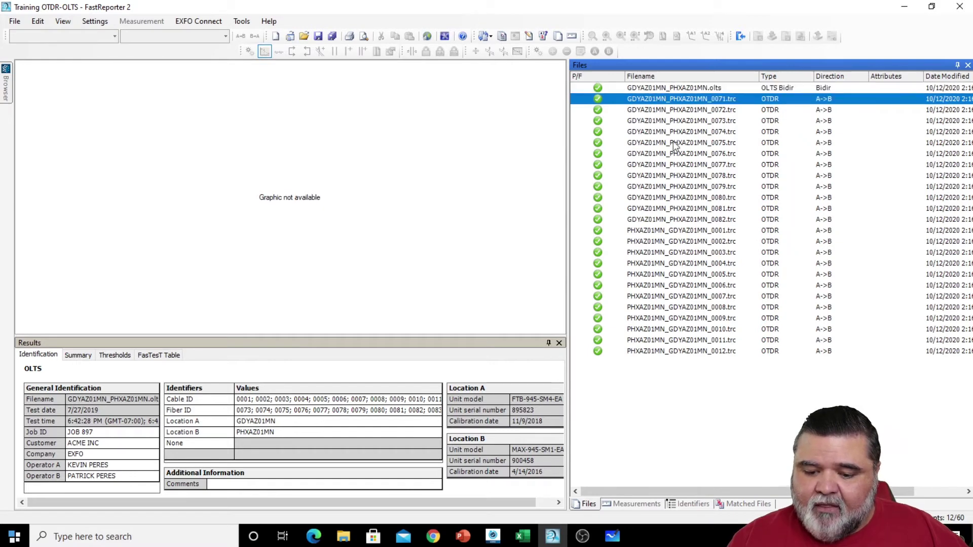
pyautogui.keyDown('shift'); pyautogui.click(693, 221); pyautogui.keyUp('shift')
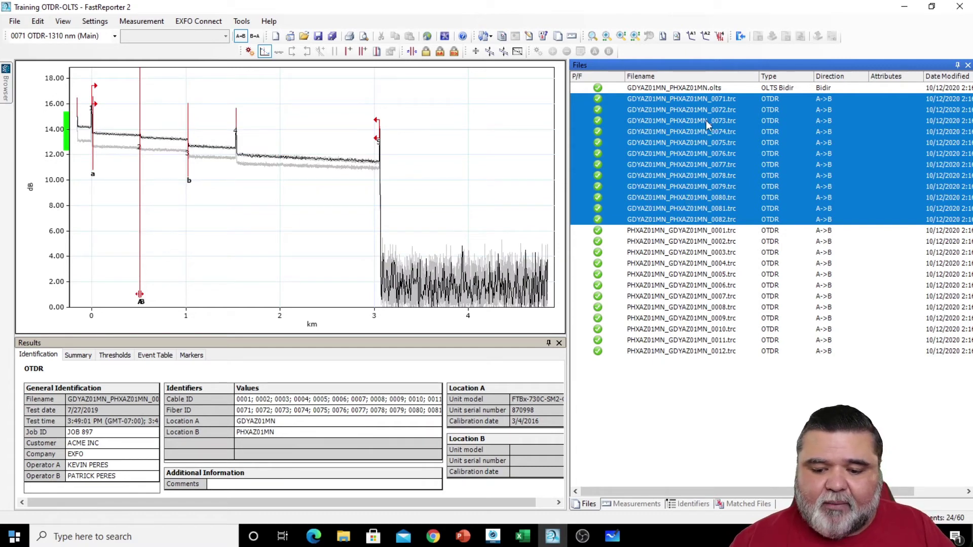
pyautogui.click(681, 98)
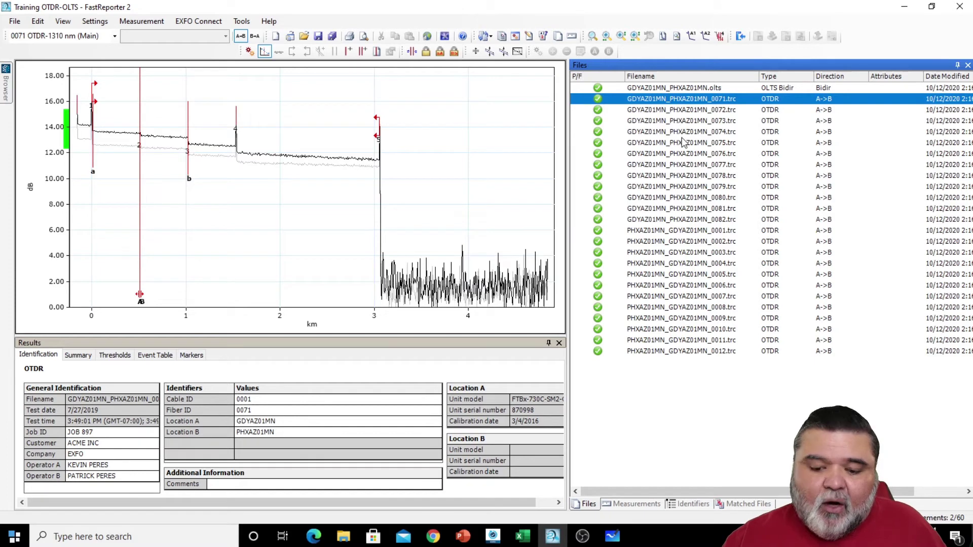
pyautogui.keyDown('shift'); pyautogui.click(686, 220); pyautogui.keyUp('shift')
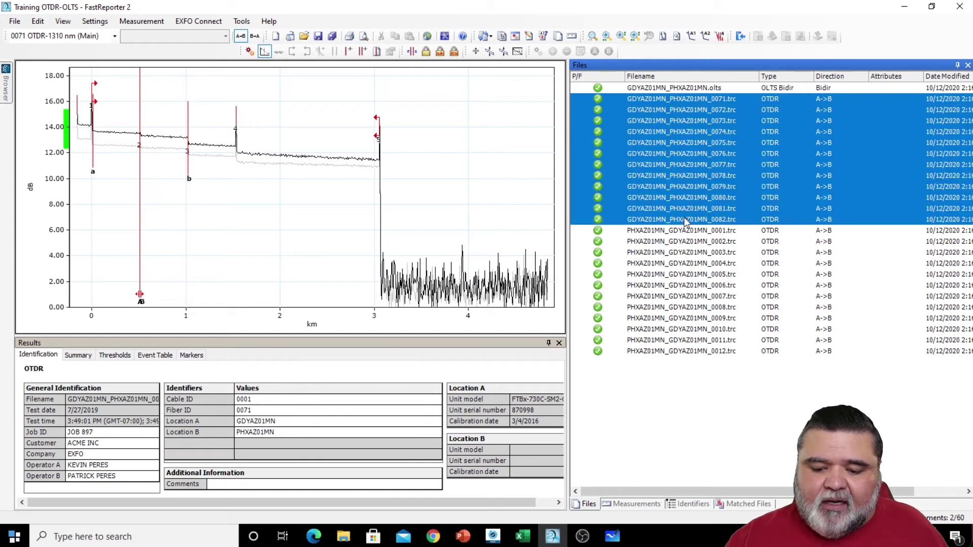
pyautogui.rightClick(695, 187)
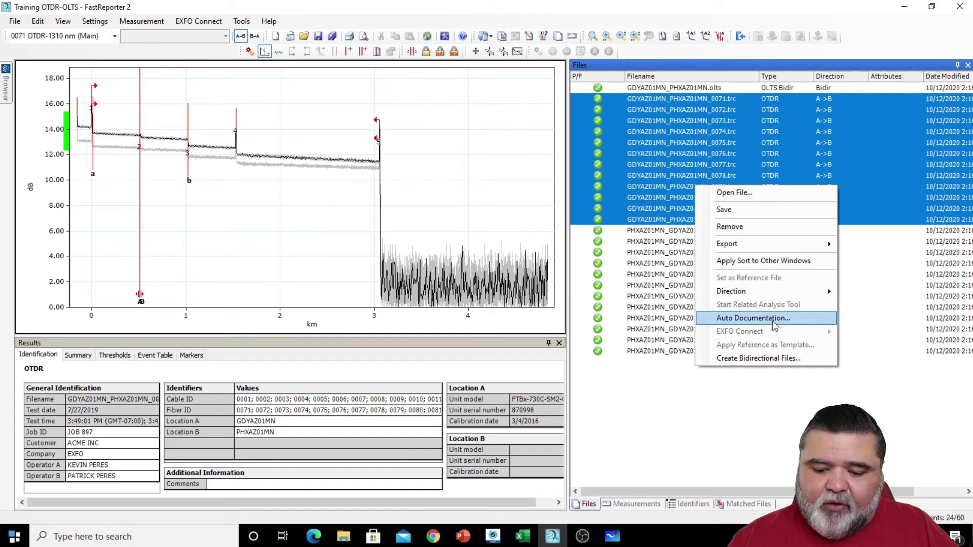
pyautogui.click(774, 318)
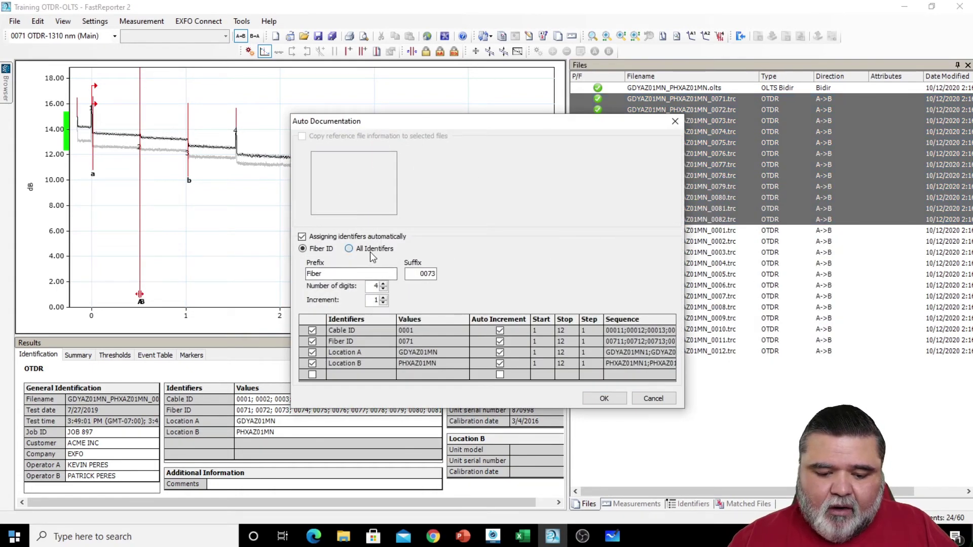
pyautogui.click(348, 248)
pyautogui.click(500, 363)
pyautogui.click(499, 352)
pyautogui.click(499, 341)
pyautogui.click(453, 332)
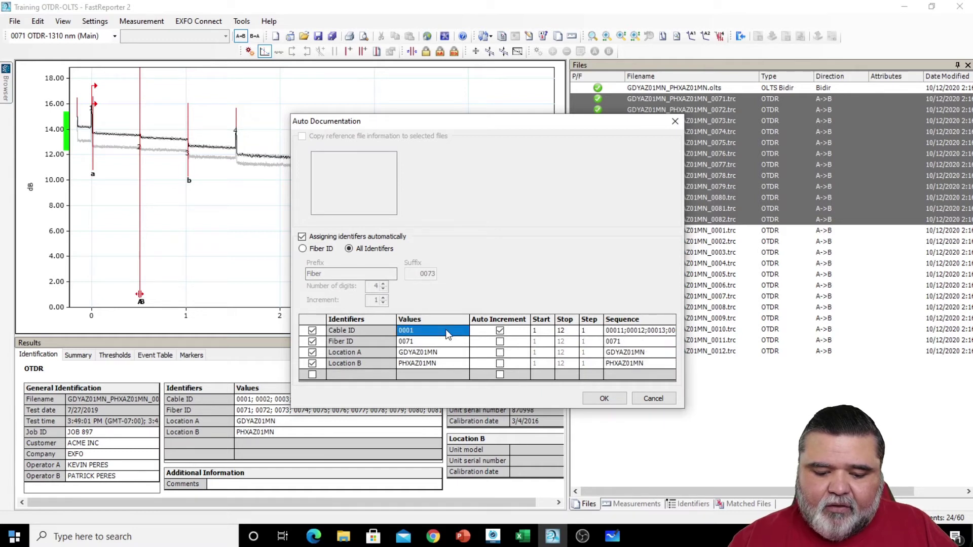
pyautogui.click(446, 334)
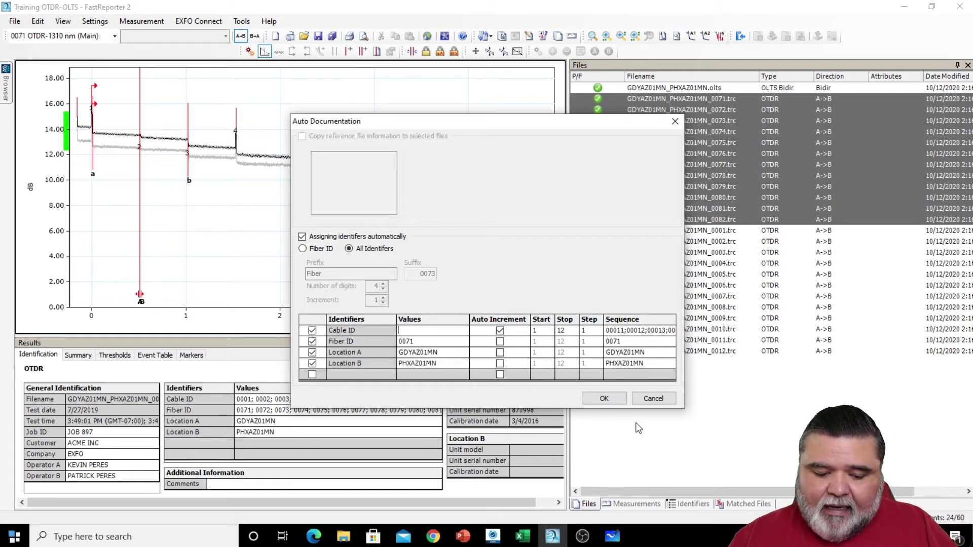
pyautogui.click(654, 400)
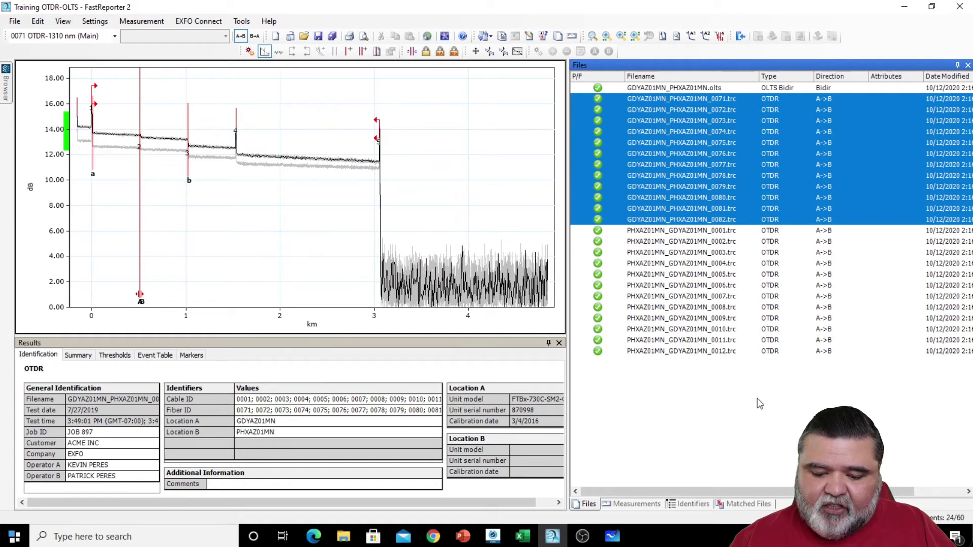
# - Select PHXAZ01MN_GDYAZ01MN traces 0001–0012 and change their direction from A->B to B->A
pyautogui.click(693, 232)
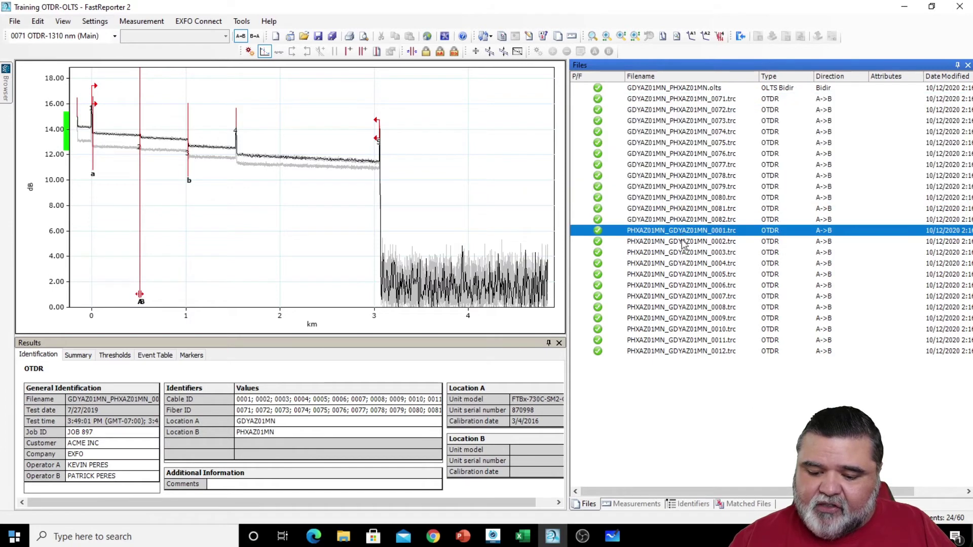
pyautogui.keyDown('shift'); pyautogui.click(677, 353); pyautogui.keyUp('shift')
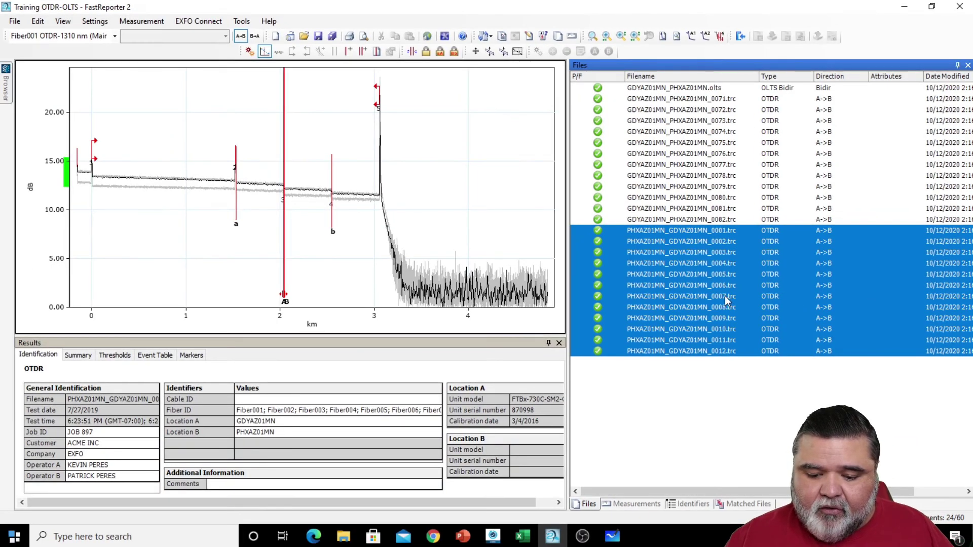
pyautogui.rightClick(725, 296)
pyautogui.moveTo(790, 396)
pyautogui.click(892, 411)
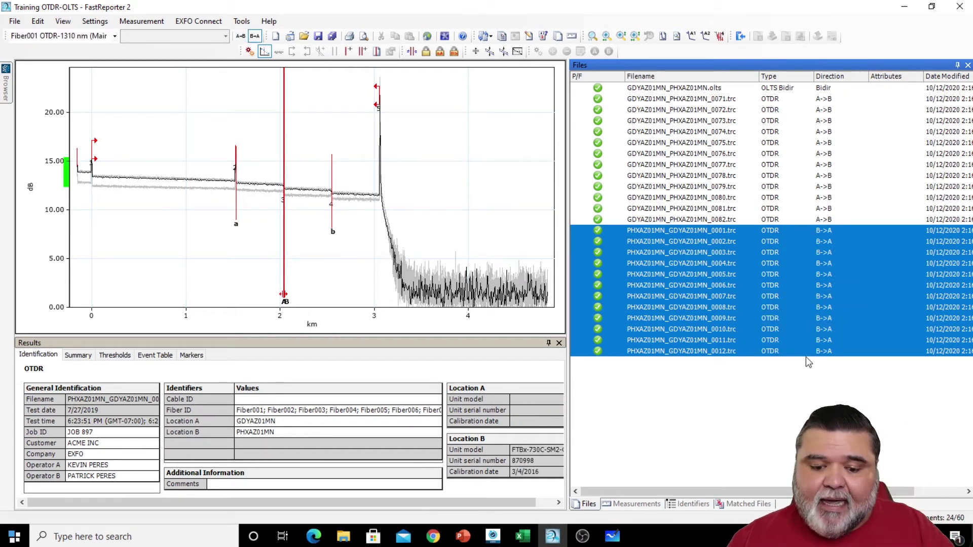
pyautogui.rightClick(698, 300)
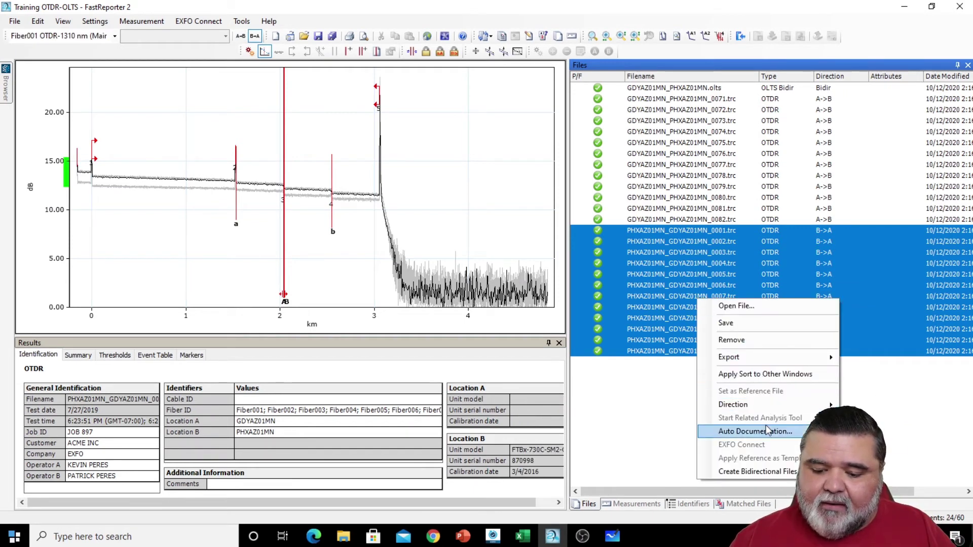
# - Give the B->A traces Cable IDs 0001–9999, keeping Fiber ID and both locations fixed
pyautogui.click(754, 431)
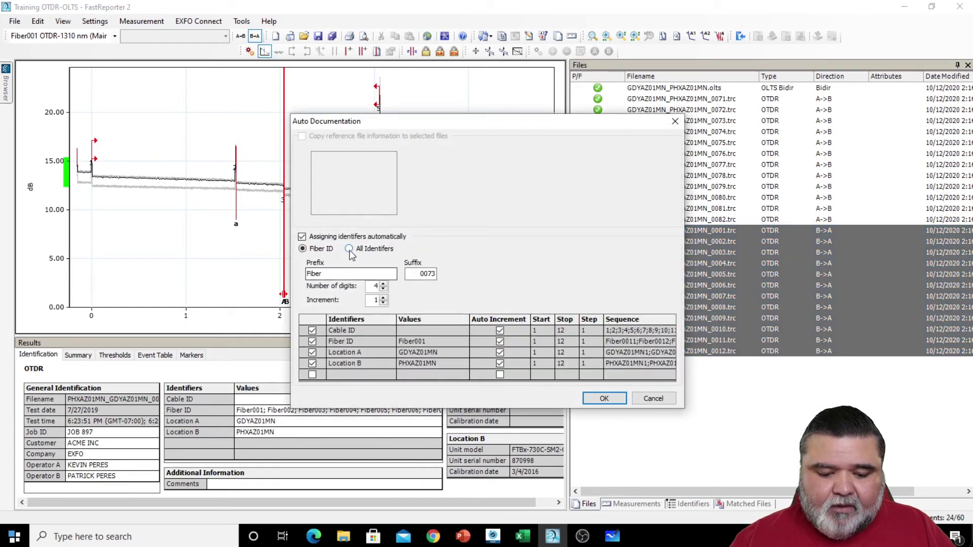
pyautogui.click(348, 248)
pyautogui.click(499, 363)
pyautogui.click(500, 352)
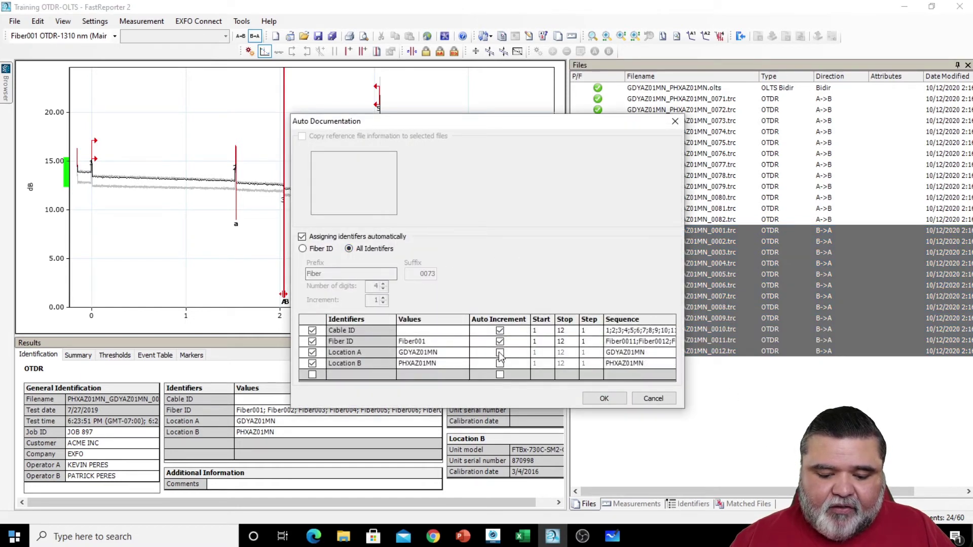
pyautogui.click(500, 341)
pyautogui.click(537, 330)
pyautogui.write('0001')
pyautogui.click(557, 334)
pyautogui.write('9999')
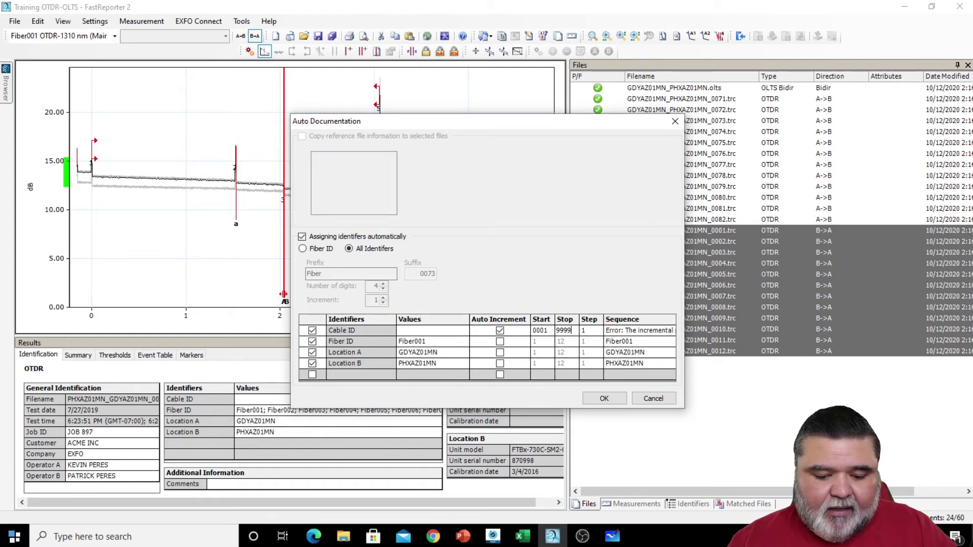
pyautogui.click(604, 401)
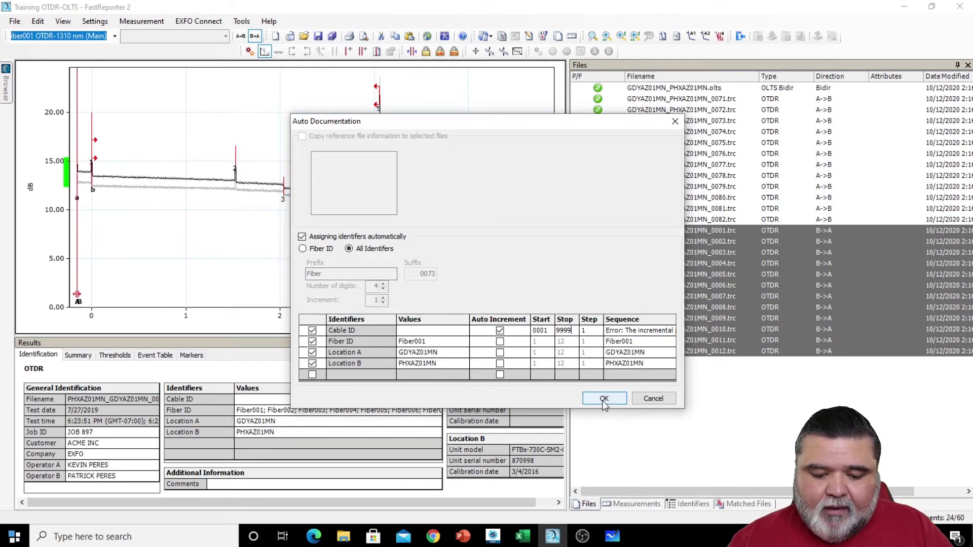
# - Renumber the B->A traces' Fiber IDs only, with suffix starting at 0071
pyautogui.rightClick(667, 300)
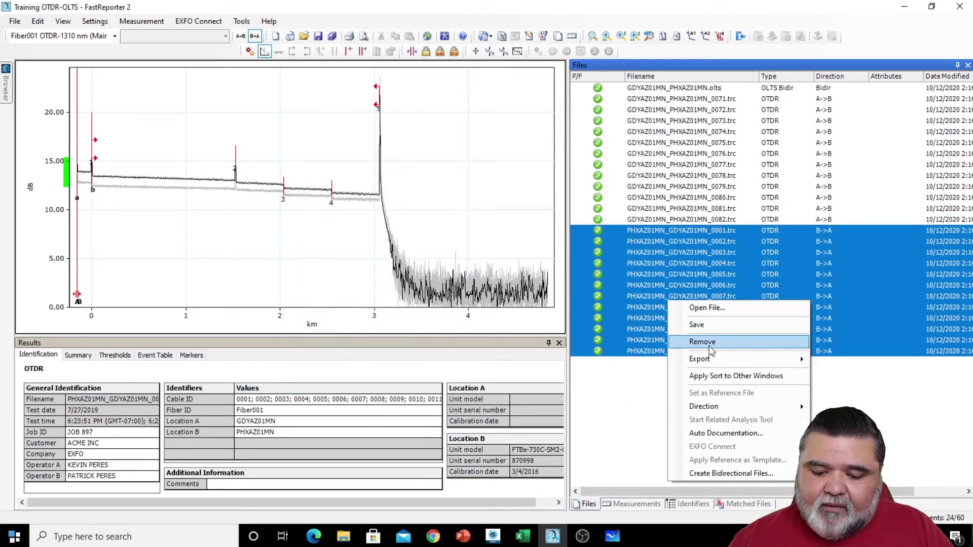
pyautogui.click(720, 431)
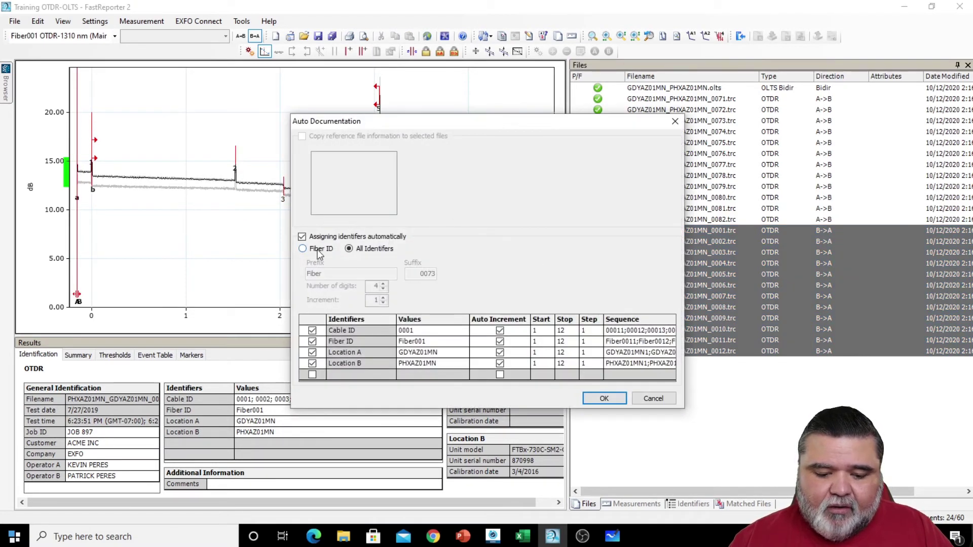
pyautogui.click(318, 250)
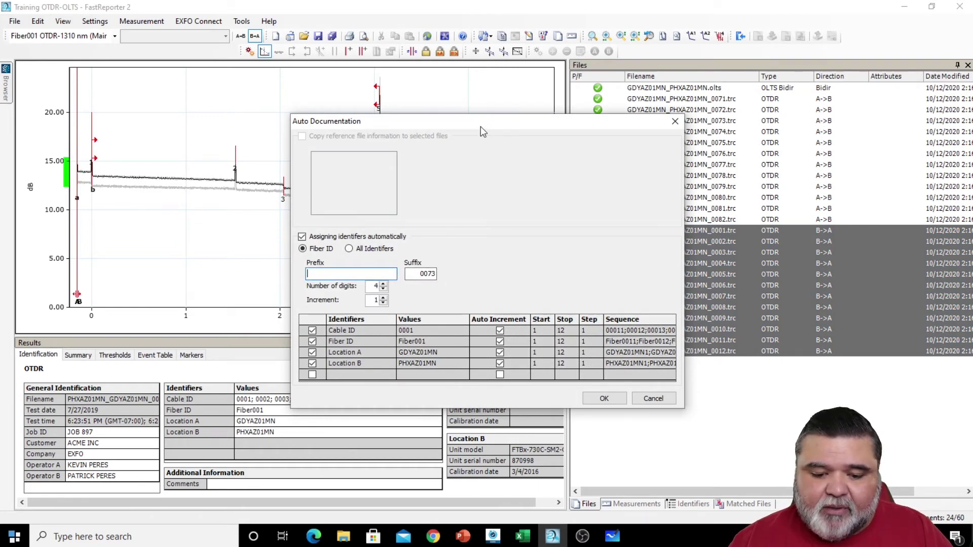
pyautogui.moveTo(480, 127); pyautogui.dragTo(315, 101)
pyautogui.doubleClick(247, 249)
pyautogui.write('0070')
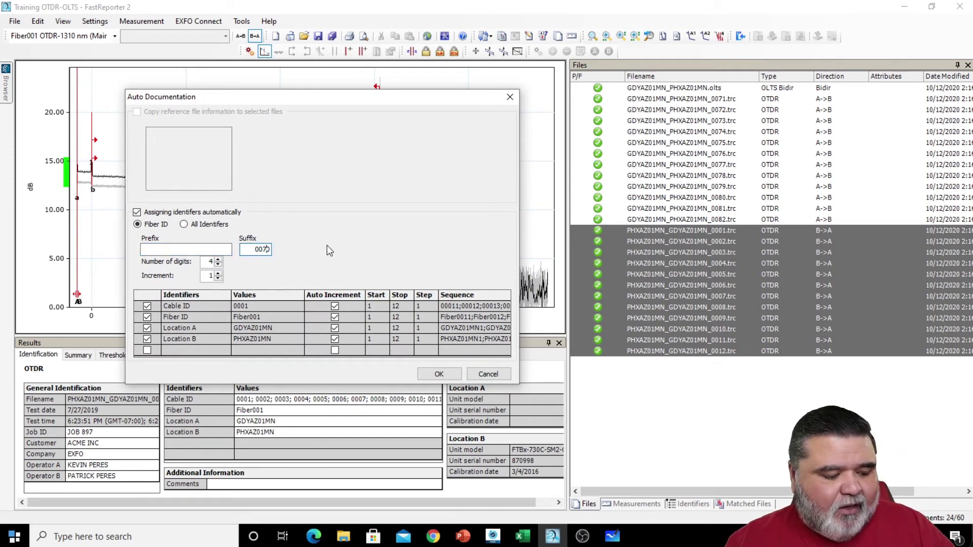
pyautogui.press('BackSpace')
pyautogui.write('1')
pyautogui.press('Return')
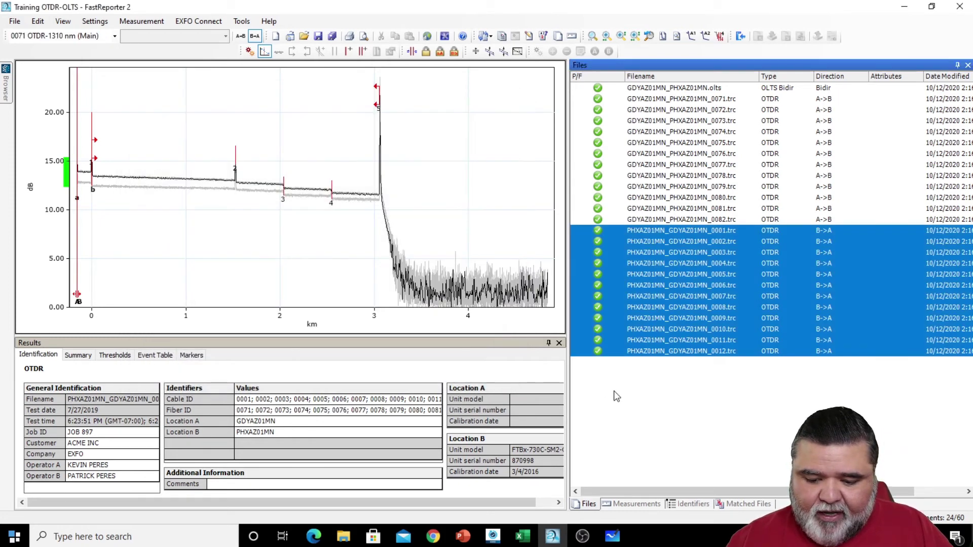
pyautogui.click(705, 100)
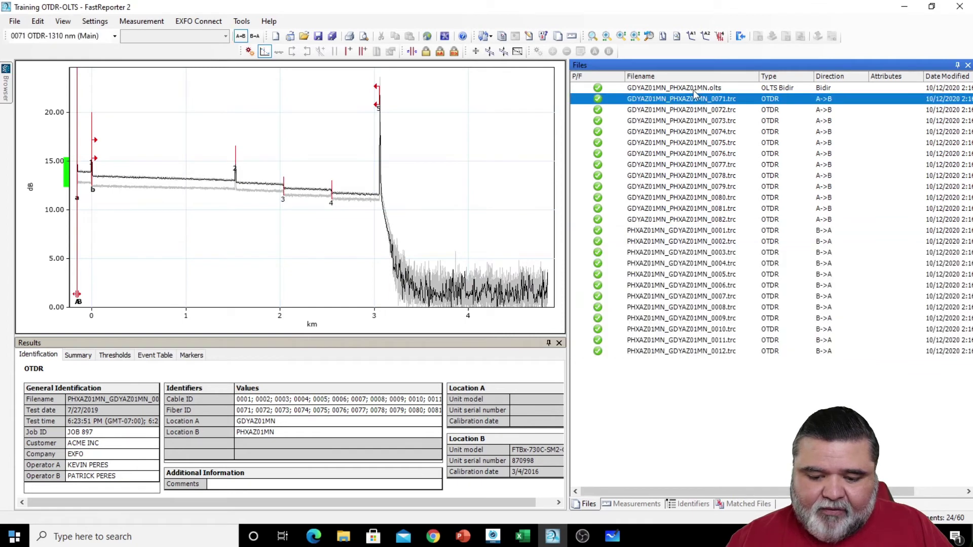
# - Reapply Auto Documentation so the OLTS file gets Fiber IDs 0071–0082, then select all files with Ctrl+A
pyautogui.click(692, 89)
pyautogui.rightClick(693, 91)
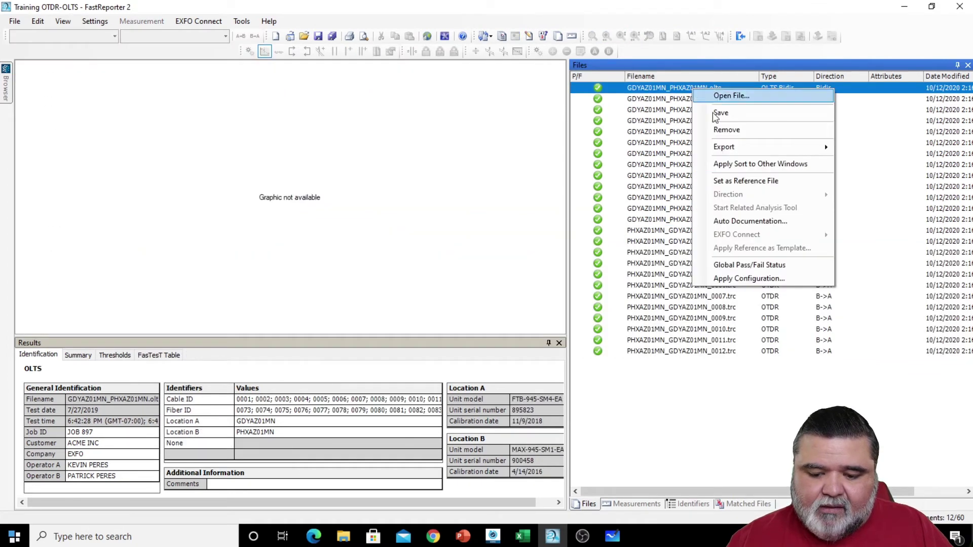
pyautogui.click(732, 219)
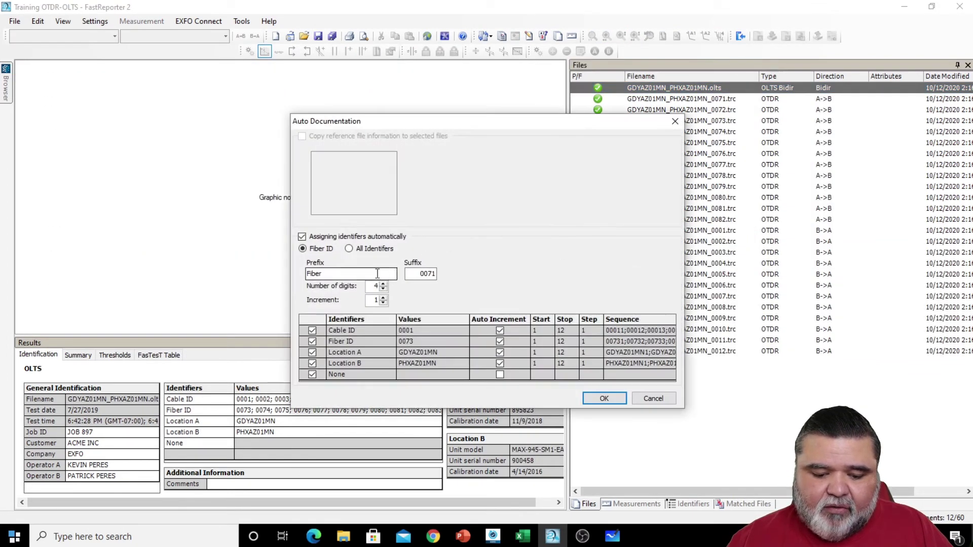
pyautogui.click(604, 399)
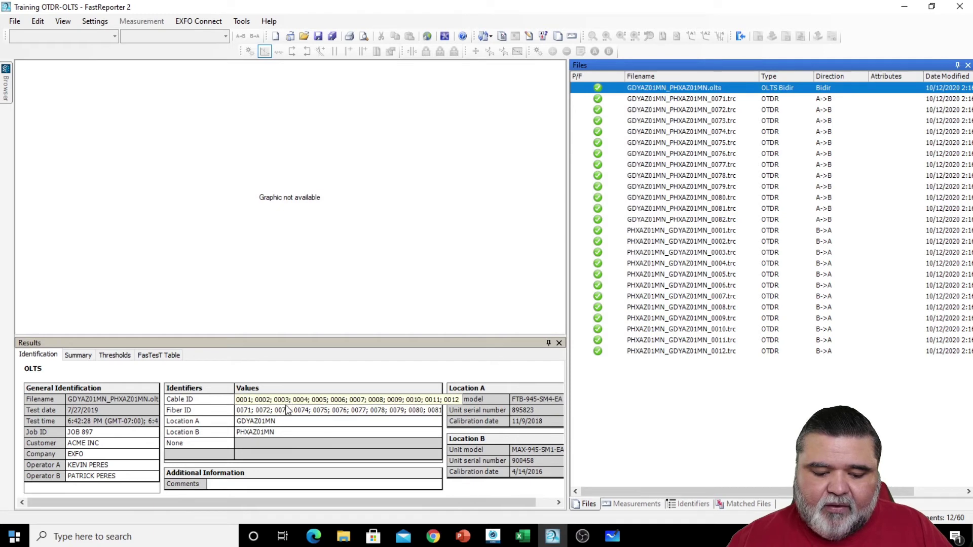
pyautogui.click(636, 263)
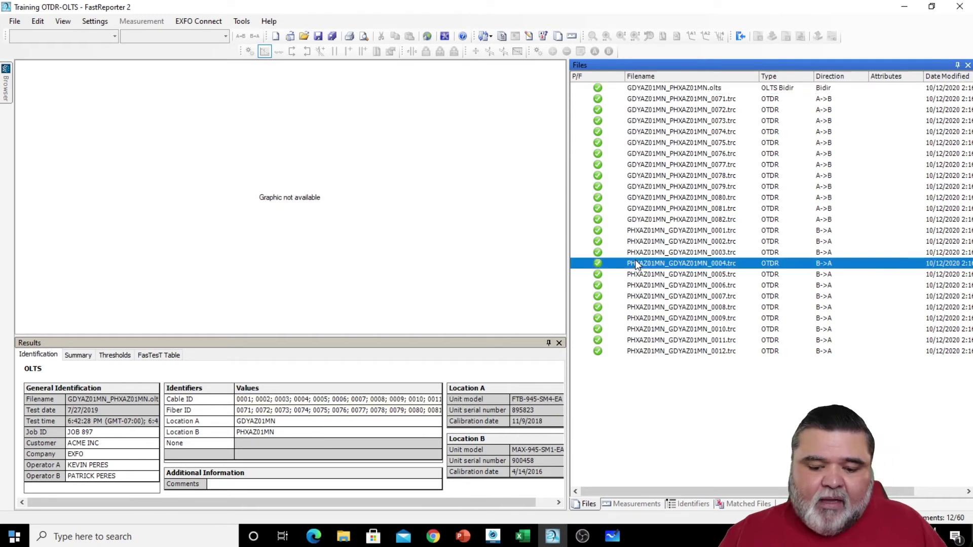
pyautogui.hotkey('ctrl', 'a')
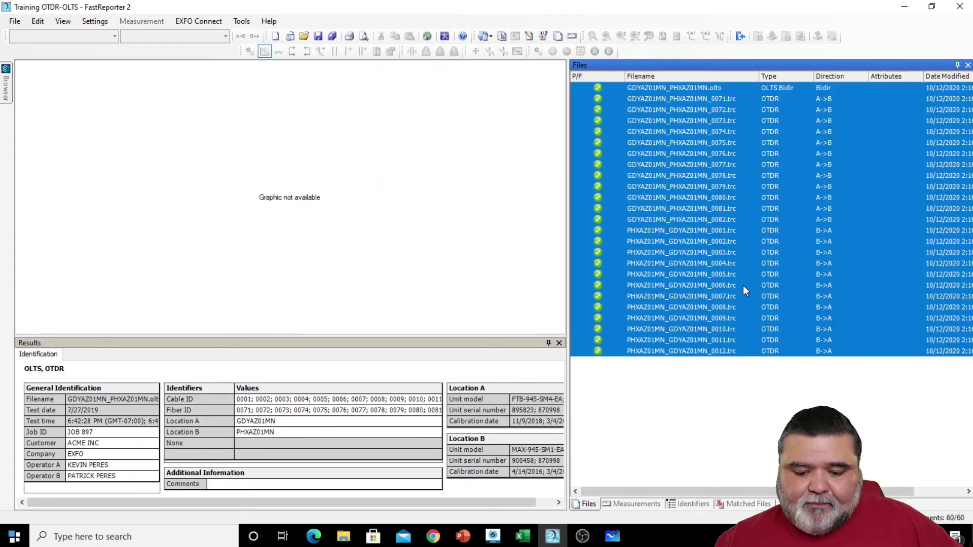
pyautogui.click(746, 504)
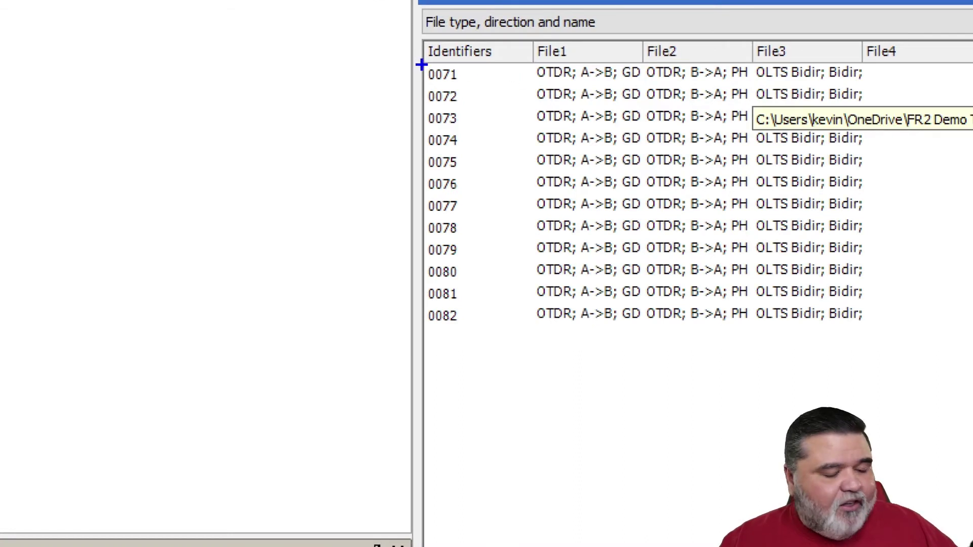
pyautogui.moveTo(420, 63)
pyautogui.mouseDown()
pyautogui.moveTo(831, 330)
pyautogui.moveTo(885, 343)
pyautogui.mouseUp()
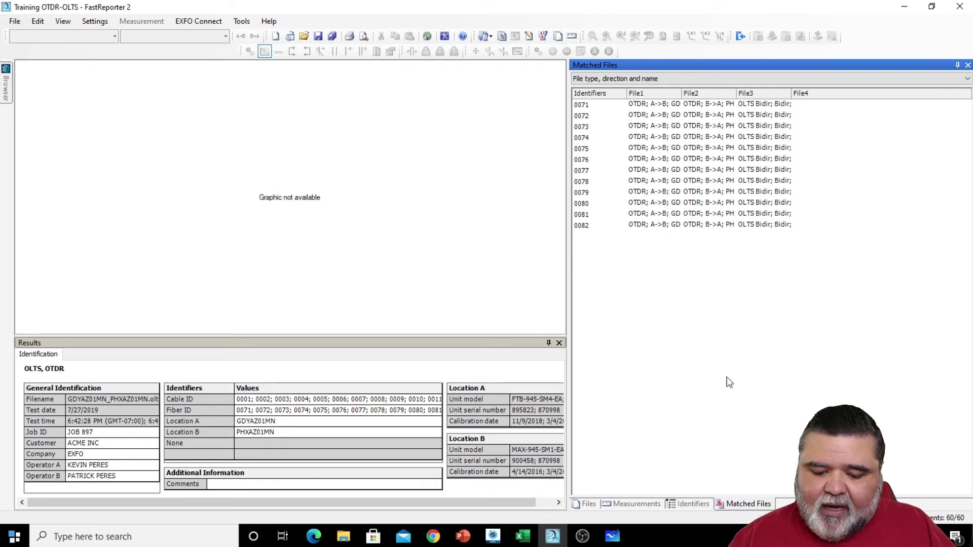
pyautogui.click(585, 505)
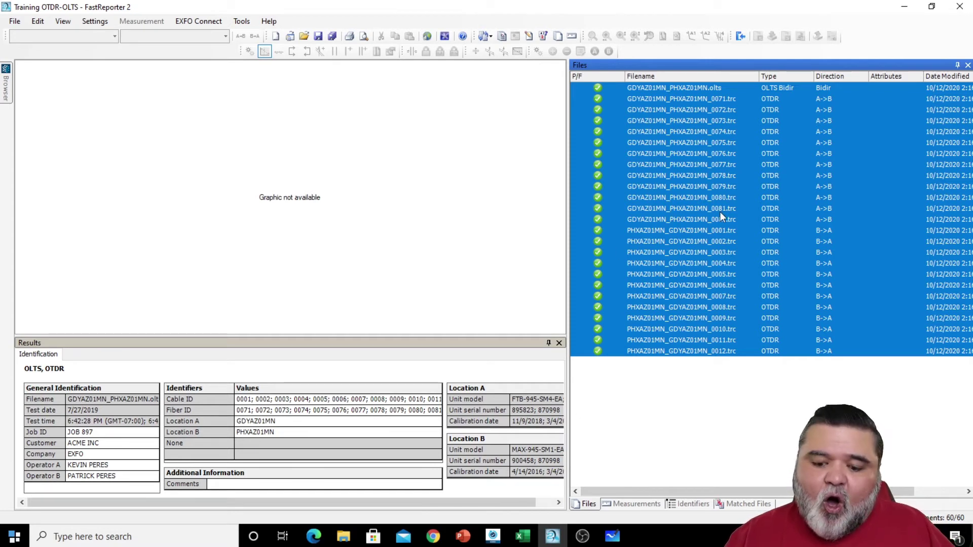
# - Save the project as Training OTDR-OLTS in the FR2 Demo Traces folder
pyautogui.click(15, 22)
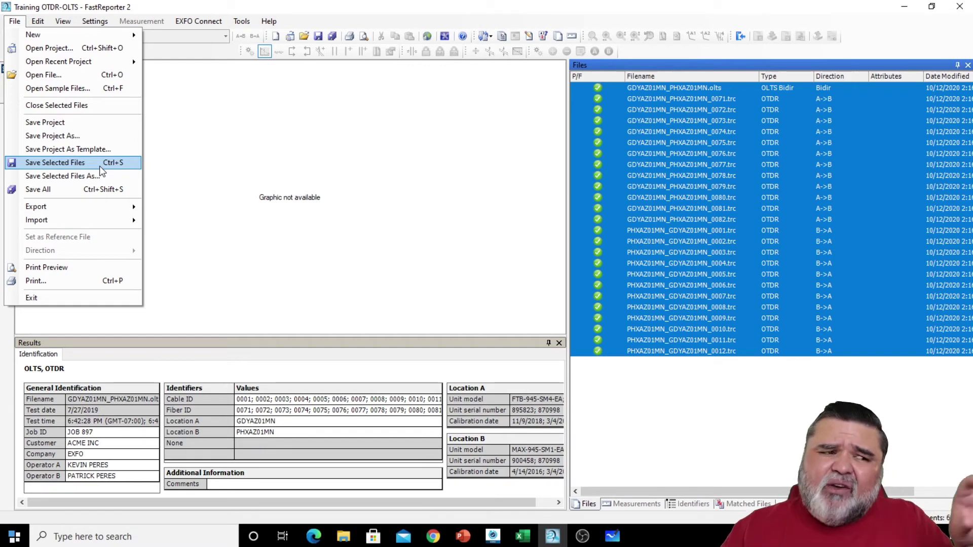
pyautogui.click(360, 226)
pyautogui.click(732, 413)
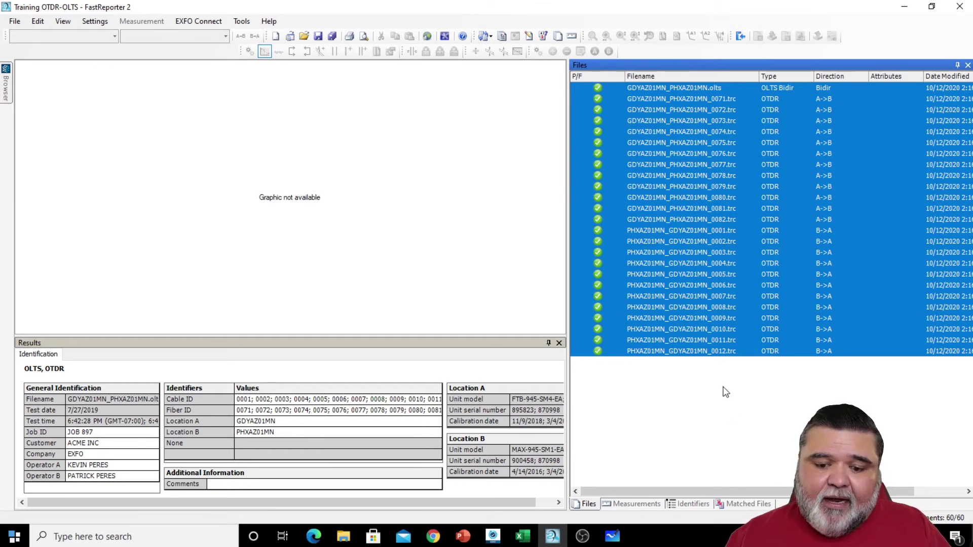
pyautogui.click(16, 23)
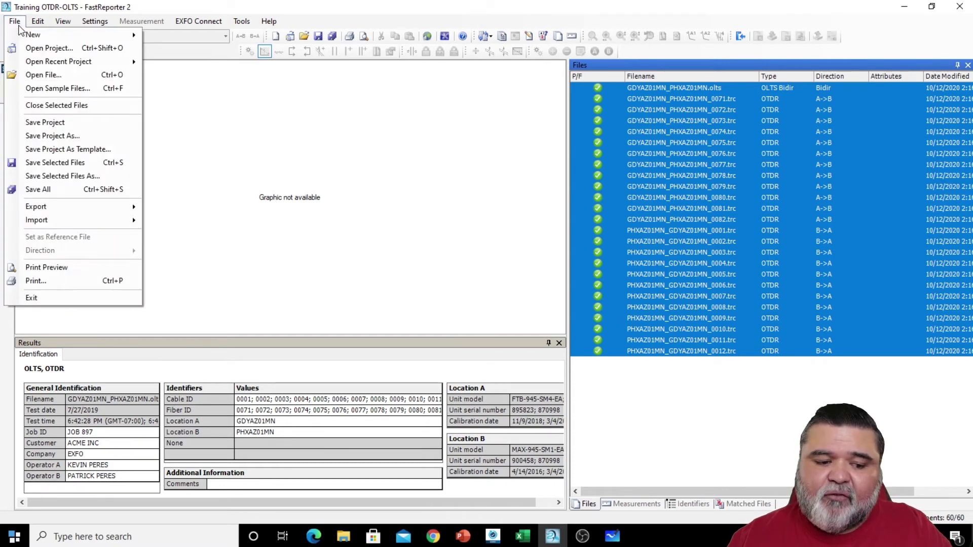
pyautogui.click(86, 136)
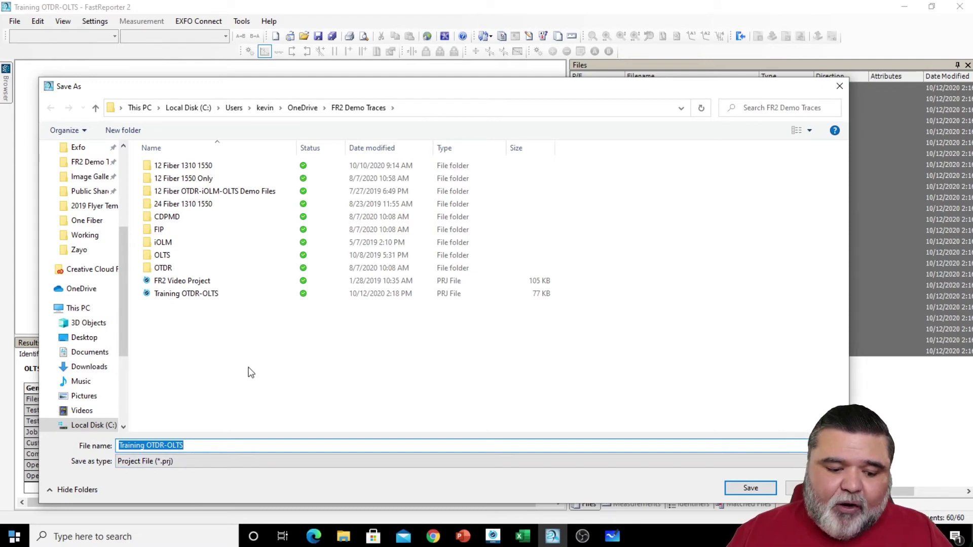
pyautogui.click(202, 295)
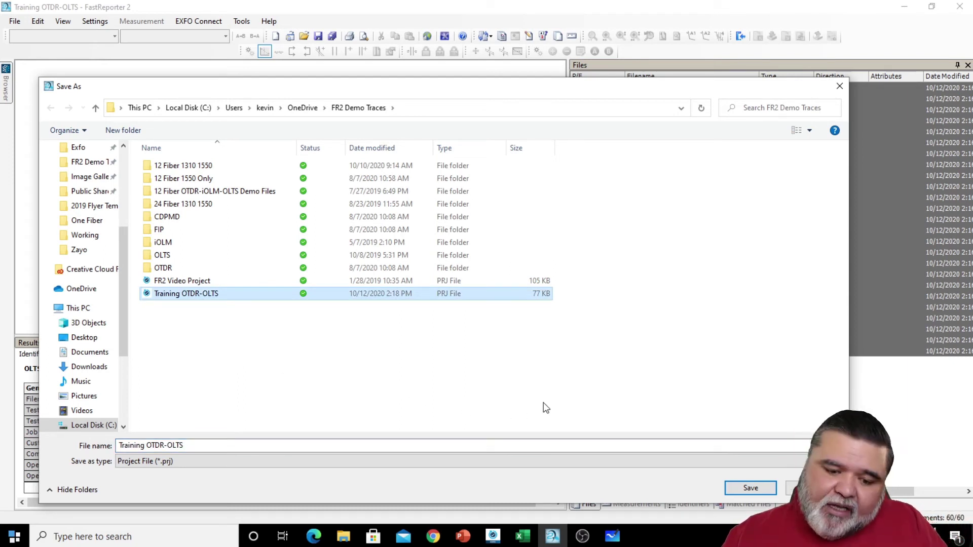
pyautogui.click(750, 488)
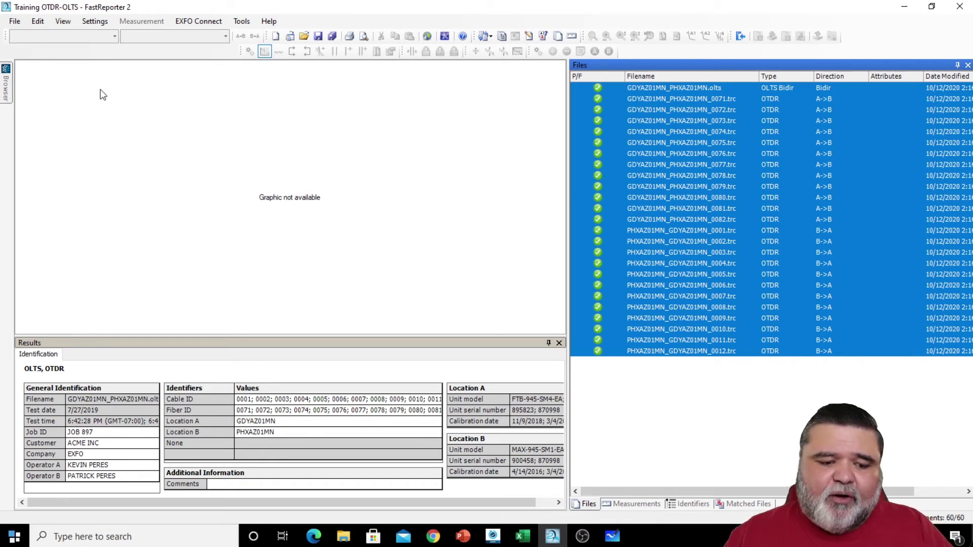
pyautogui.click(98, 23)
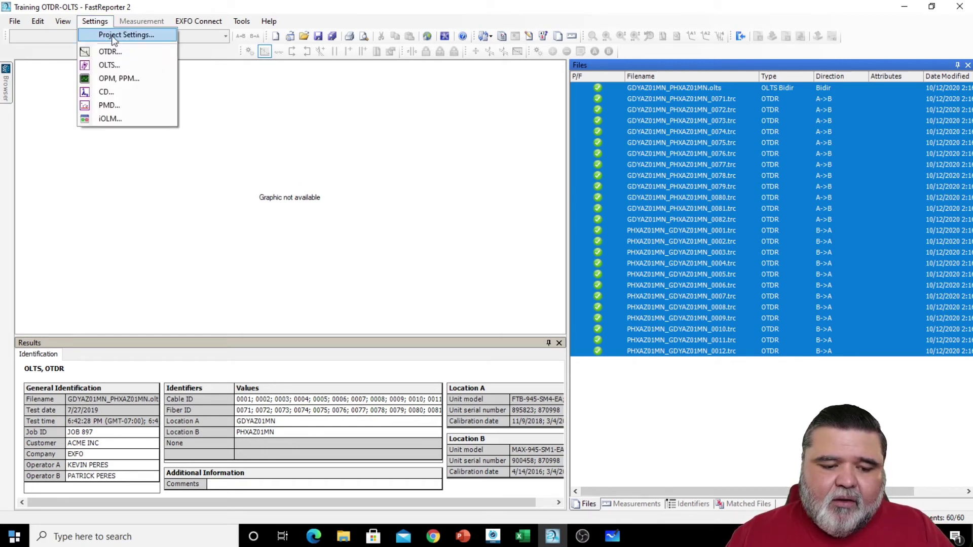
pyautogui.click(320, 19)
pyautogui.click(16, 21)
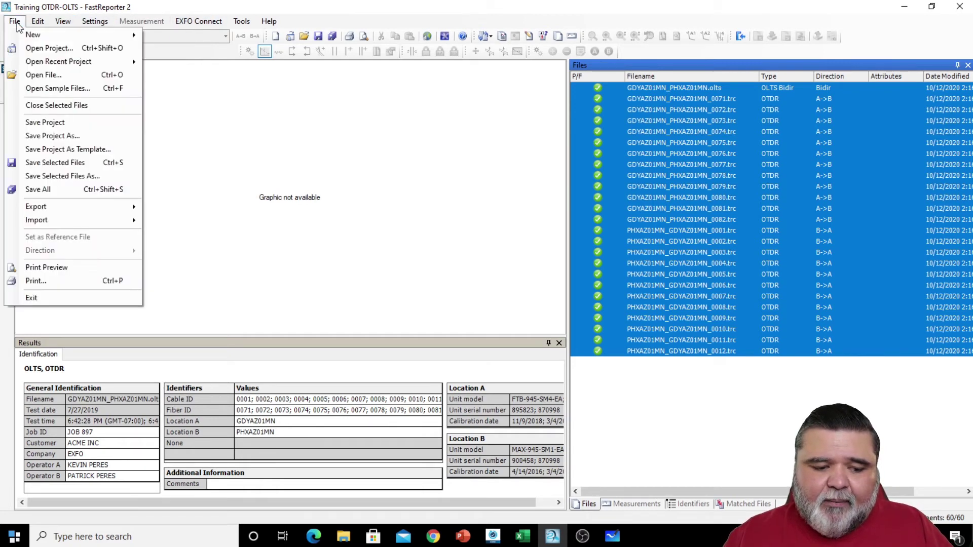
pyautogui.click(89, 149)
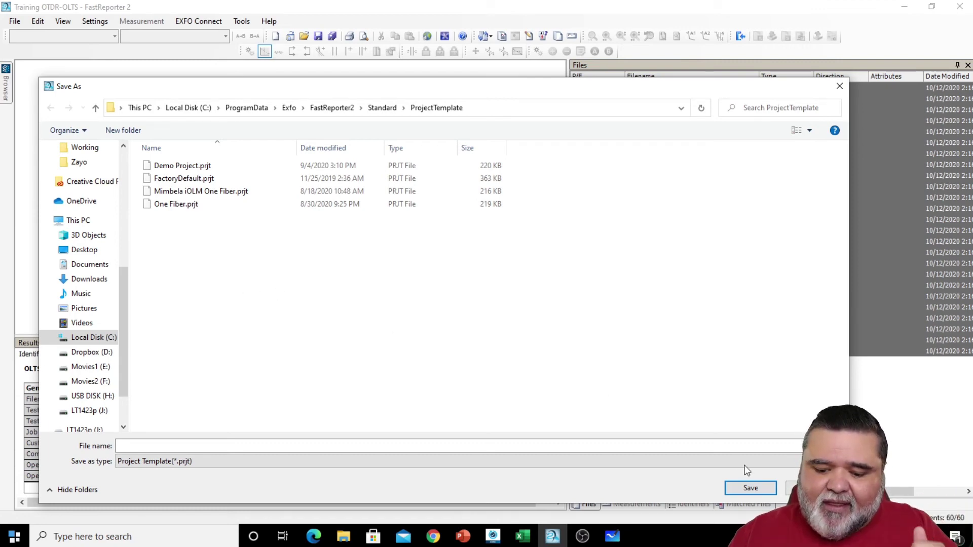
pyautogui.click(795, 488)
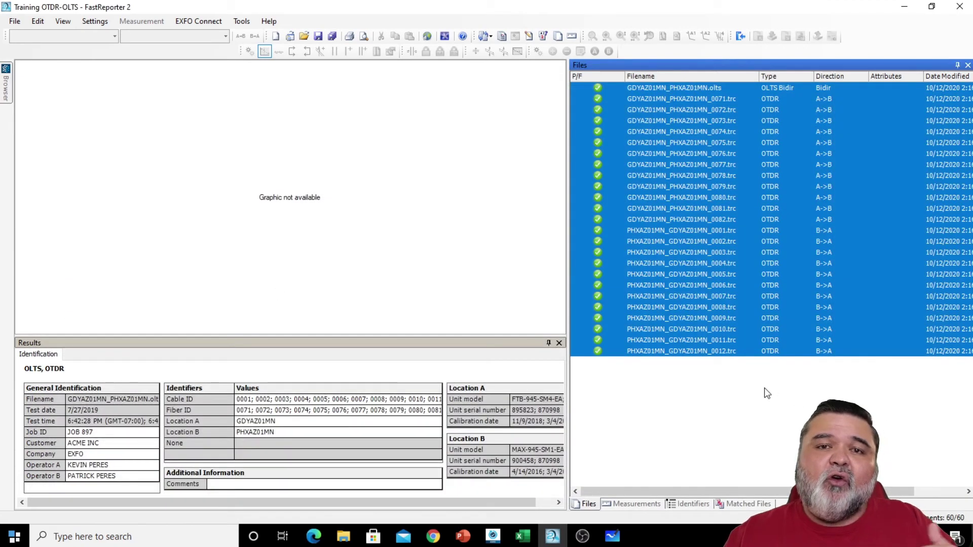
pyautogui.click(16, 21)
pyautogui.click(15, 21)
pyautogui.click(15, 21)
pyautogui.moveTo(33, 34)
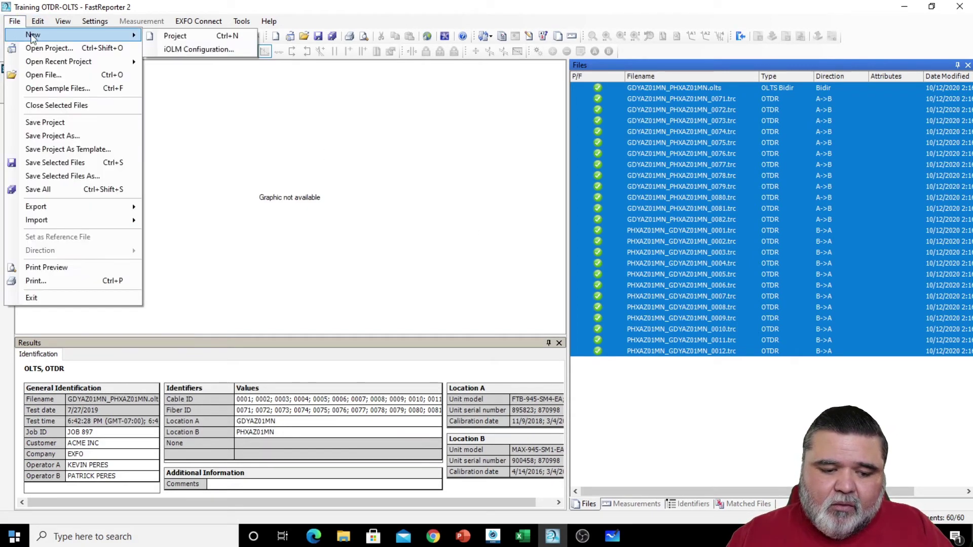
pyautogui.click(199, 39)
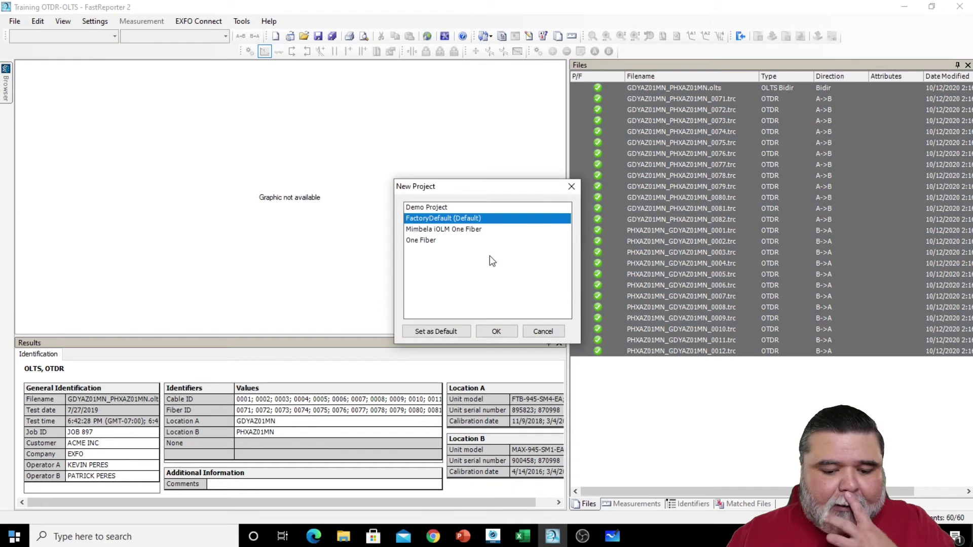
pyautogui.click(541, 331)
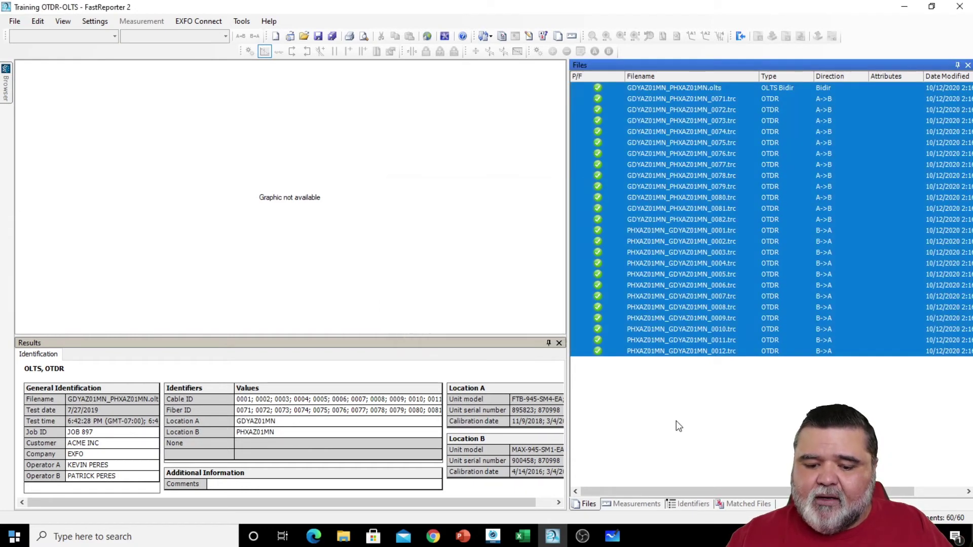
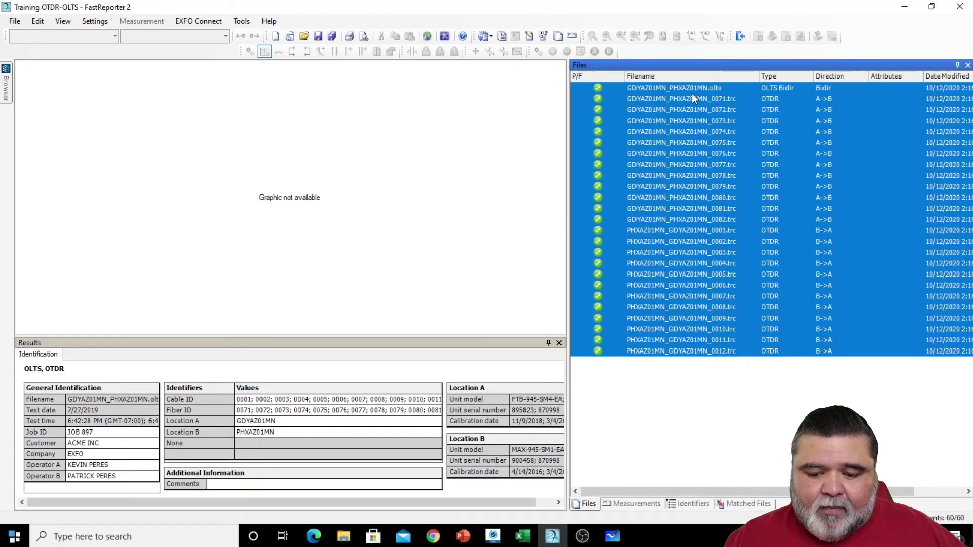
# - Select the bidirectional OLTS file and review its Summary, Thresholds and FasTesT Table tabs
pyautogui.click(688, 87)
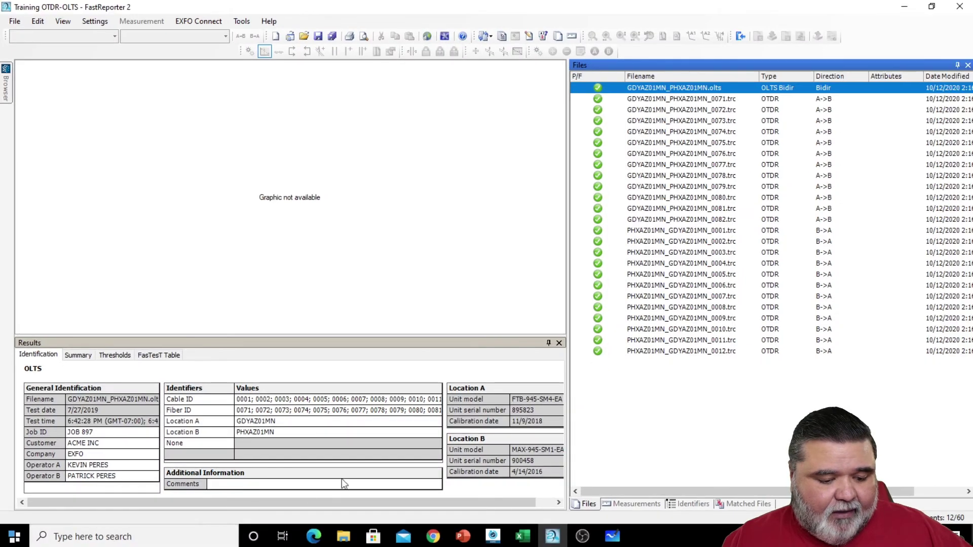
pyautogui.click(83, 355)
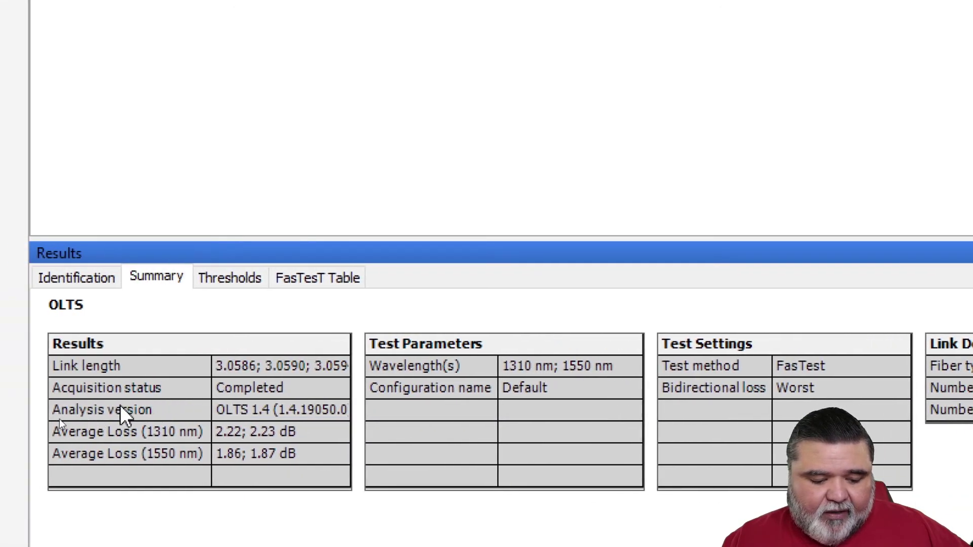
pyautogui.click(233, 278)
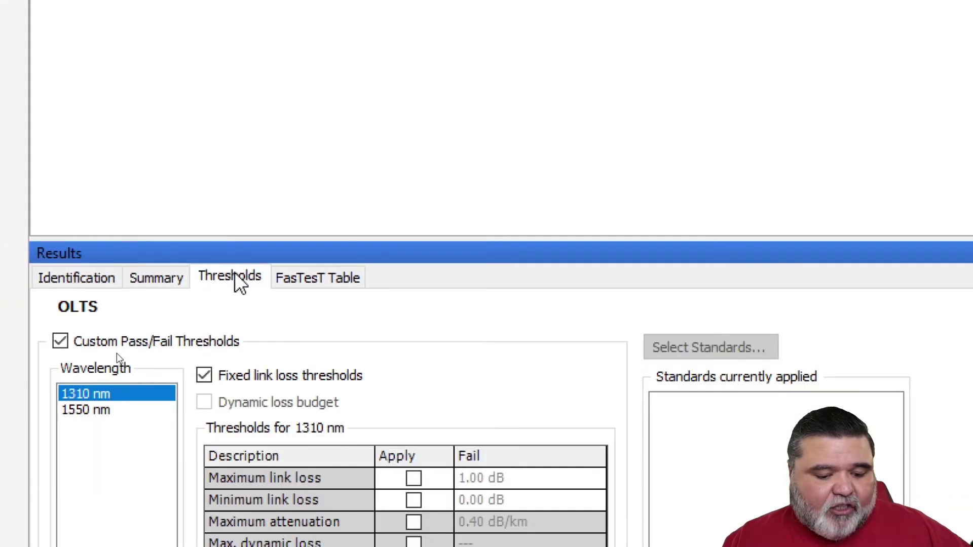
pyautogui.click(321, 278)
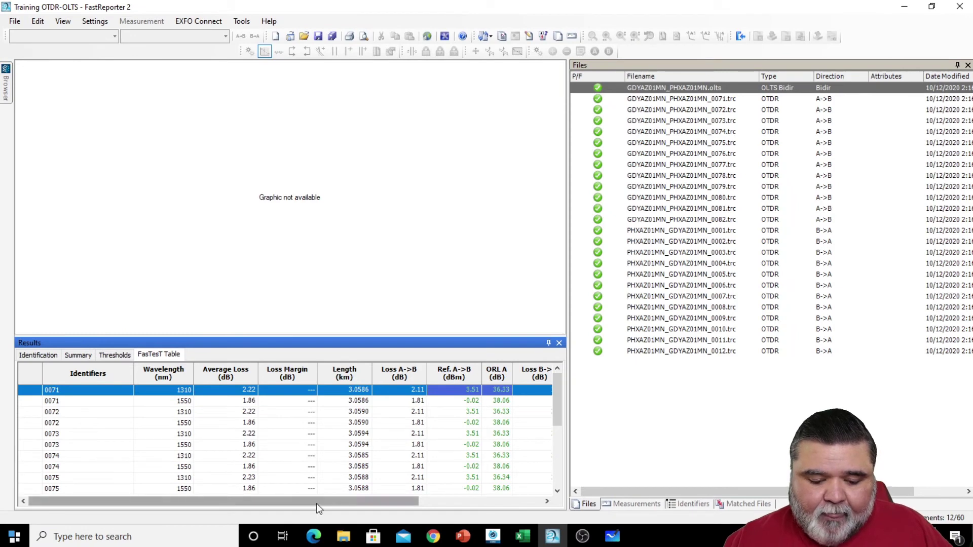
# - Check the 1550 nm ORL and 1310 nm reference loss margins, then load the 0071 A->B trace
pyautogui.moveTo(317, 508); pyautogui.dragTo(436, 512)
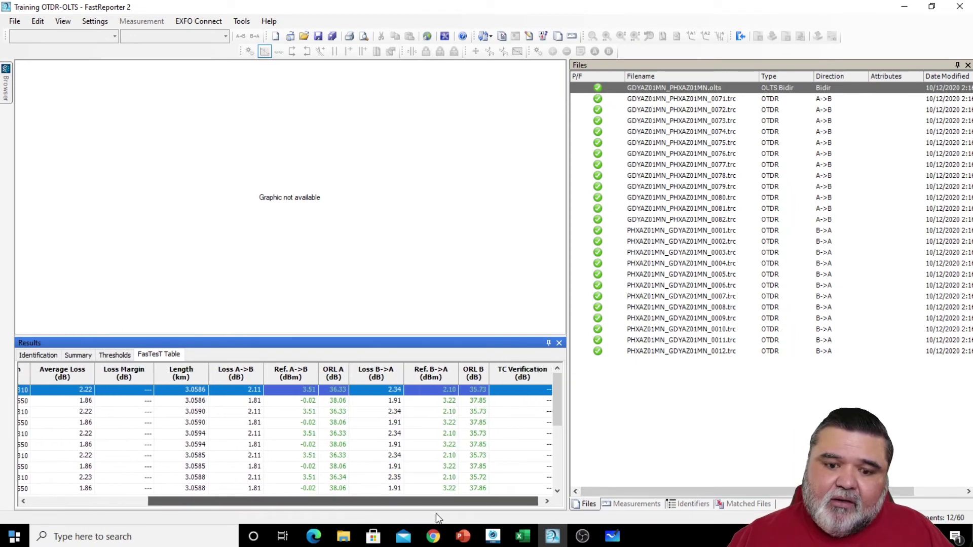
pyautogui.click(337, 445)
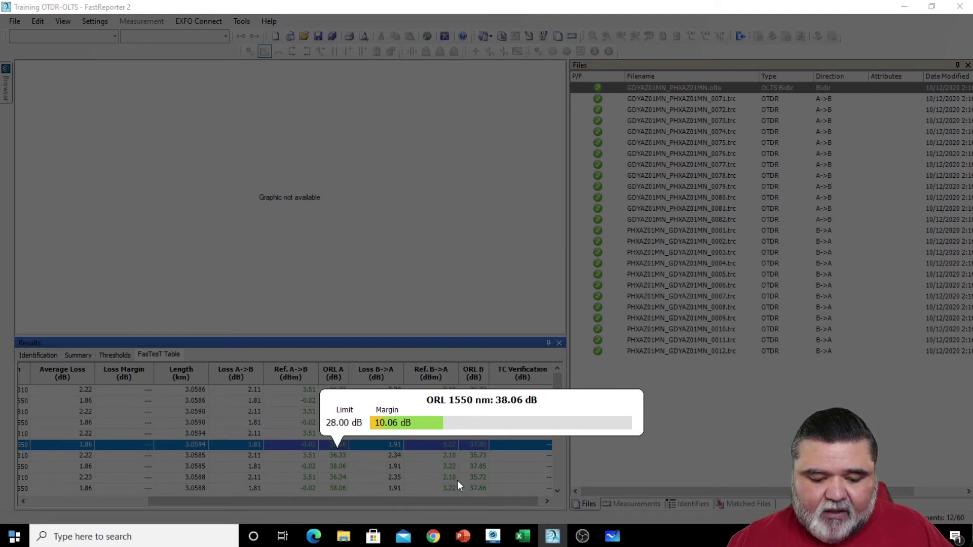
pyautogui.click(477, 480)
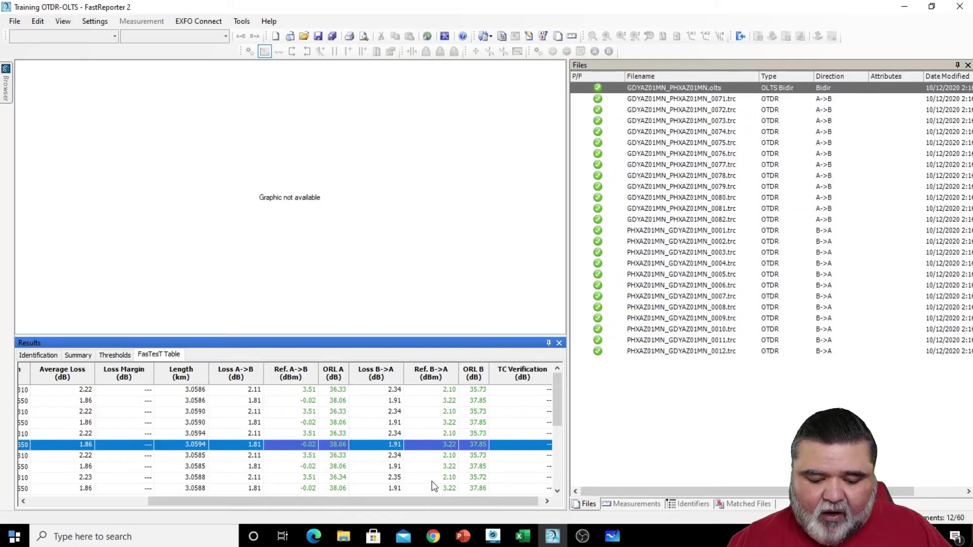
pyautogui.click(448, 478)
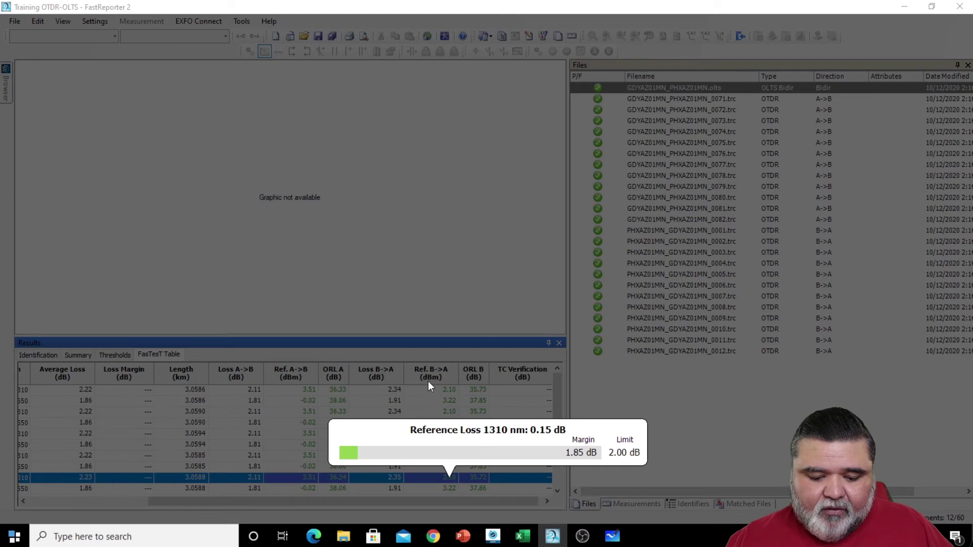
pyautogui.click(728, 245)
pyautogui.click(692, 99)
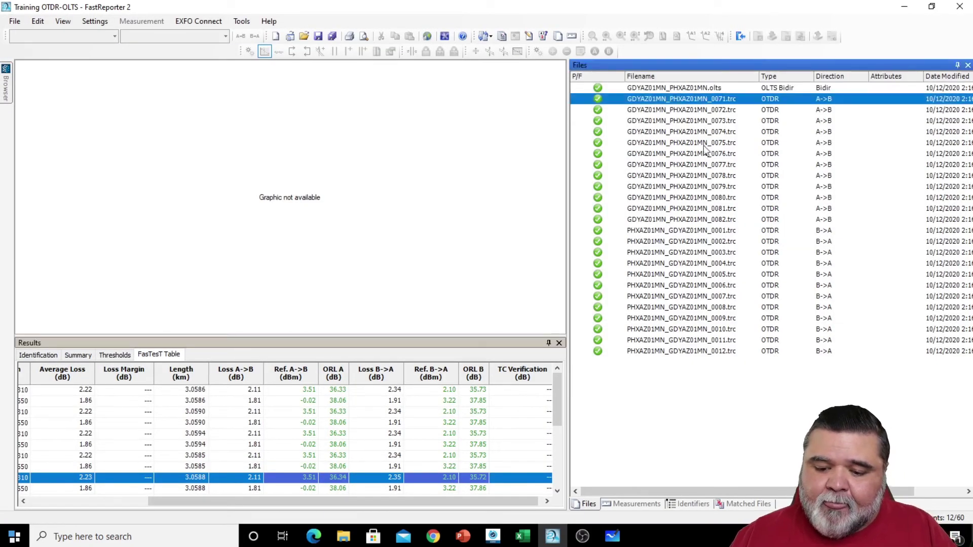
# - Load A->B traces 0071 through 0082 together and scroll through their 24-event table
pyautogui.keyDown('shift'); pyautogui.click(703, 220); pyautogui.keyUp('shift')
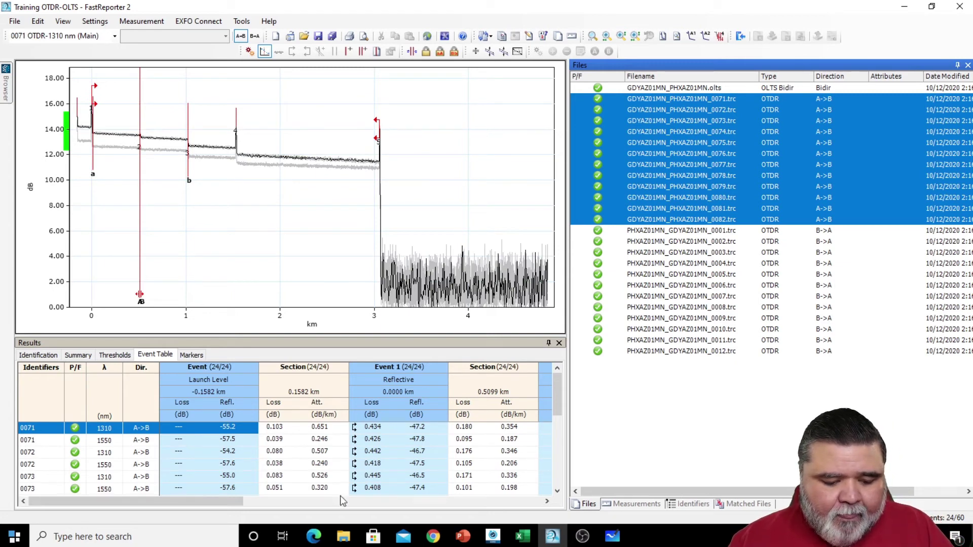
pyautogui.moveTo(225, 503); pyautogui.dragTo(561, 476)
pyautogui.moveTo(507, 503); pyautogui.dragTo(242, 512)
pyautogui.moveTo(556, 473); pyautogui.dragTo(556, 388)
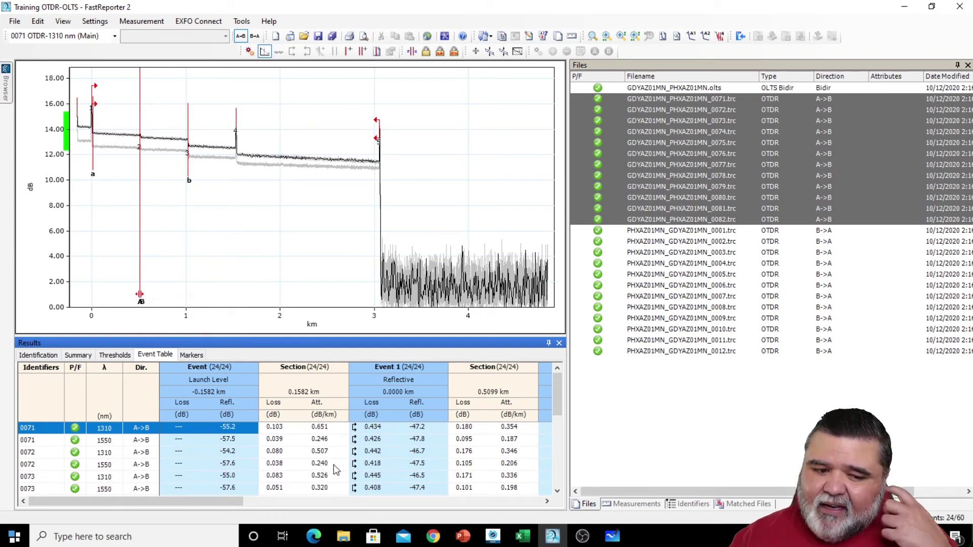
pyautogui.click(95, 21)
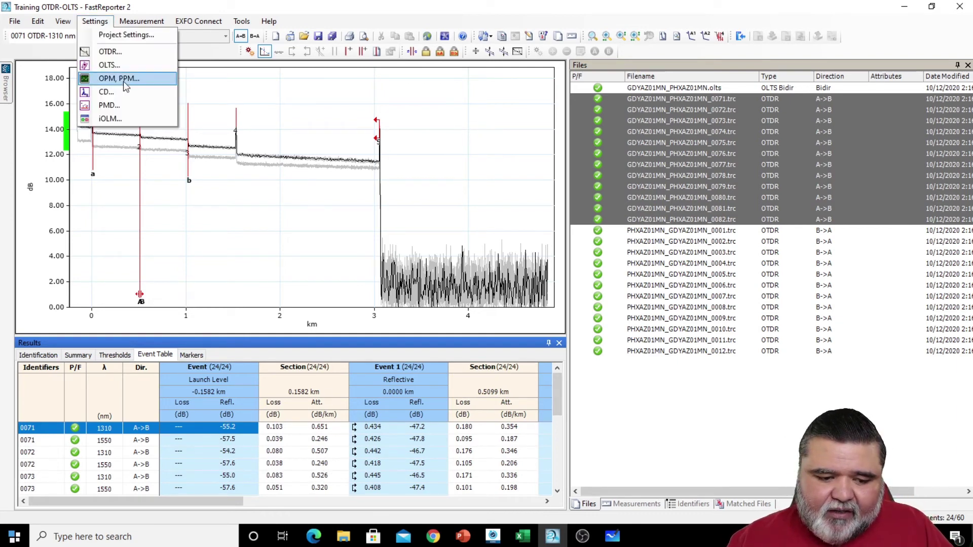
# - Change the 1550 nm Reflectance fail threshold in the OTDR settings from -45.0 to -47 dB
pyautogui.click(117, 53)
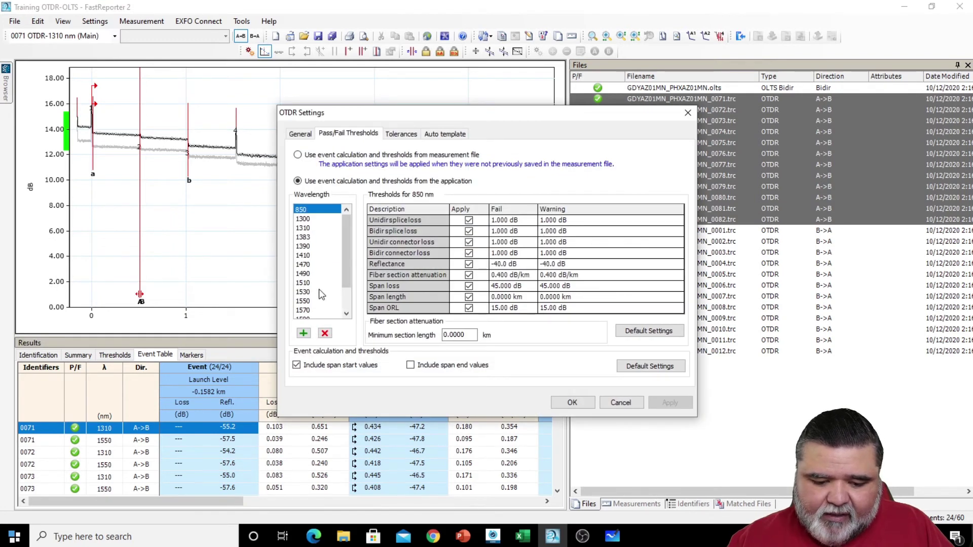
pyautogui.click(308, 300)
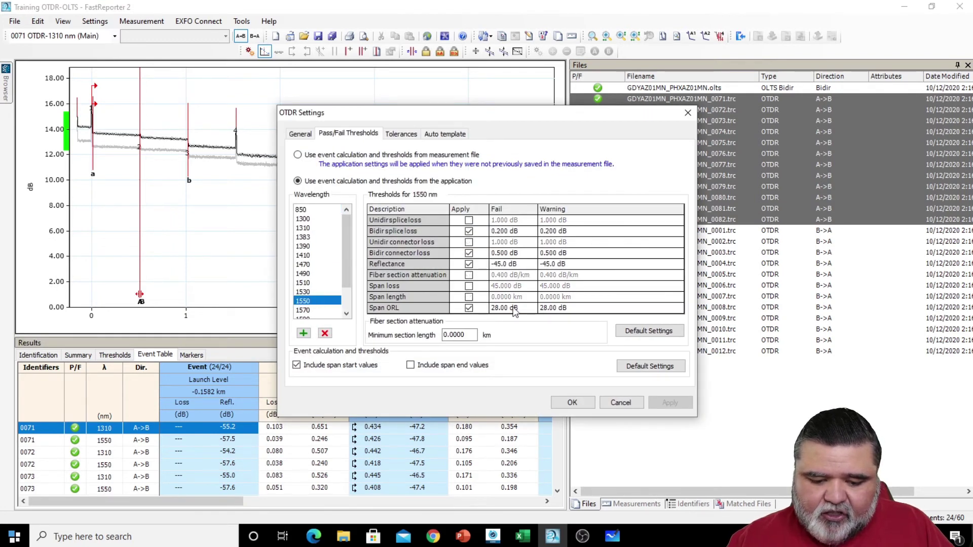
pyautogui.doubleClick(512, 264)
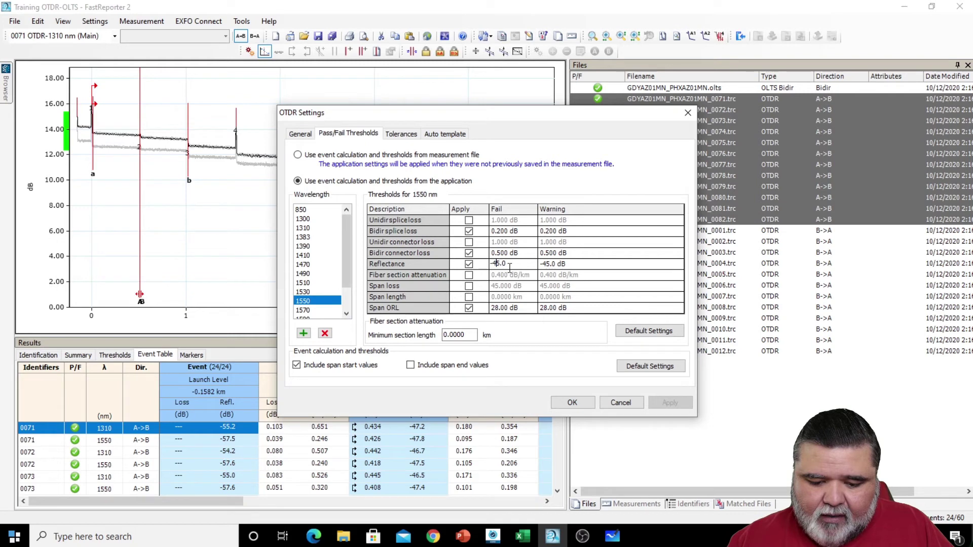
pyautogui.moveTo(513, 263); pyautogui.dragTo(475, 262)
pyautogui.write('-57')
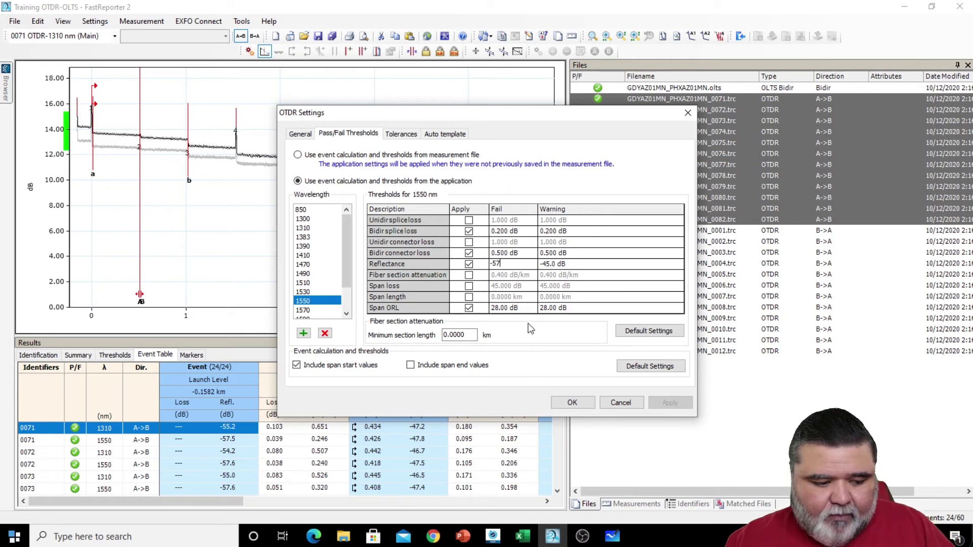
pyautogui.press('BackSpace')
pyautogui.press('BackSpace')
pyautogui.write('47')
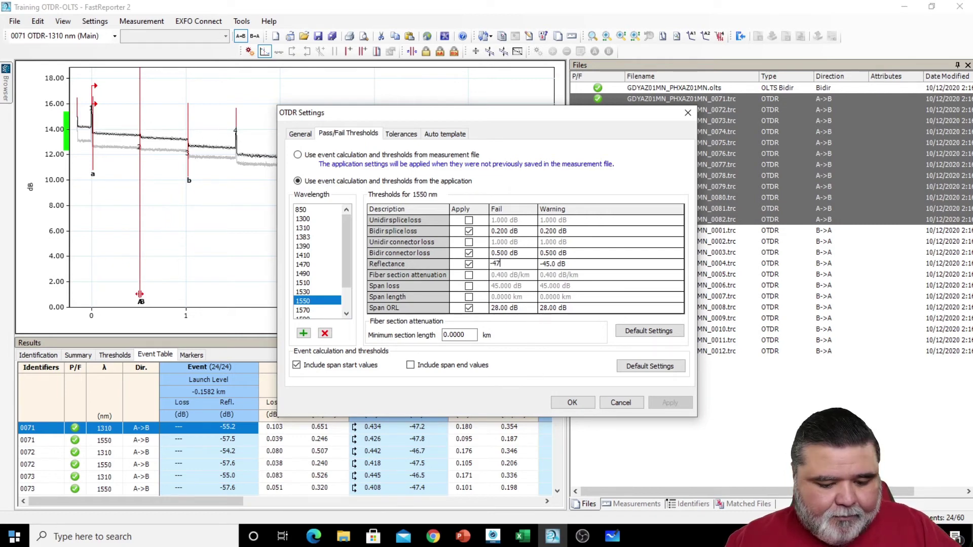
pyautogui.click(572, 403)
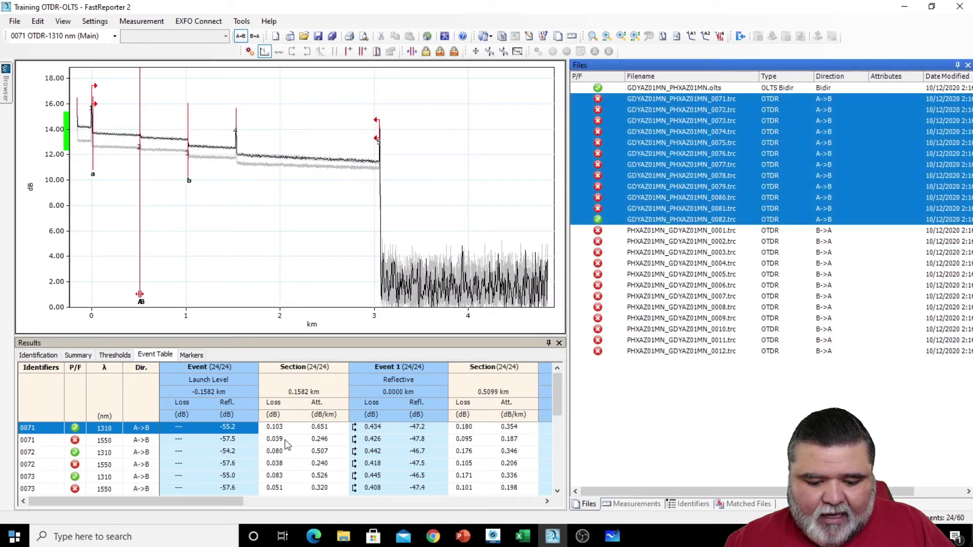
# - Set the Launch Level event as the span start in the Event Table
pyautogui.click(229, 503)
pyautogui.moveTo(229, 503); pyautogui.dragTo(489, 528)
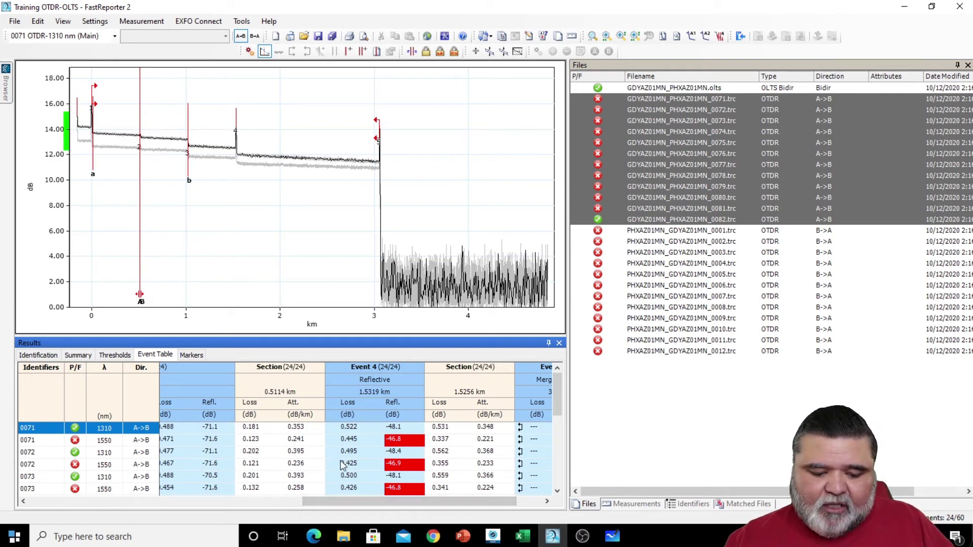
pyautogui.moveTo(394, 503); pyautogui.dragTo(121, 503)
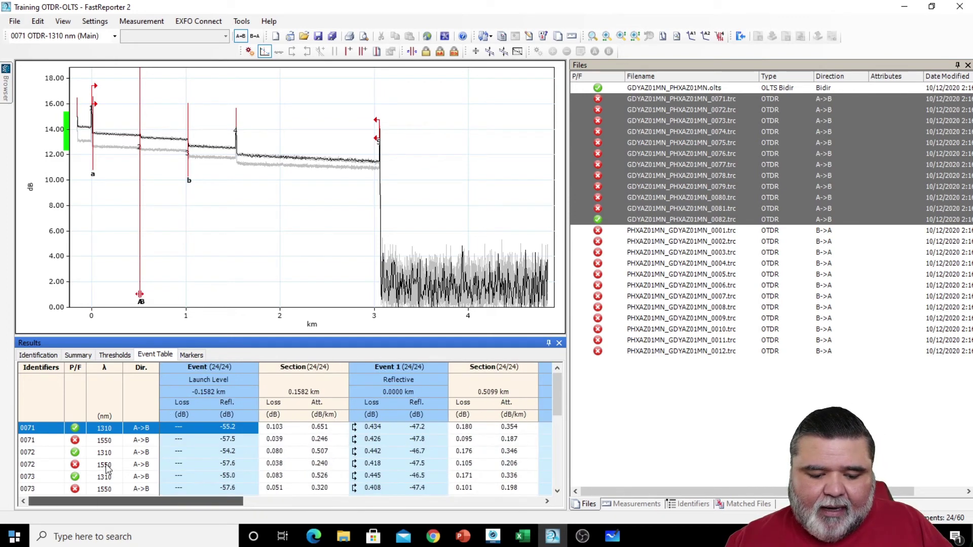
pyautogui.click(359, 444)
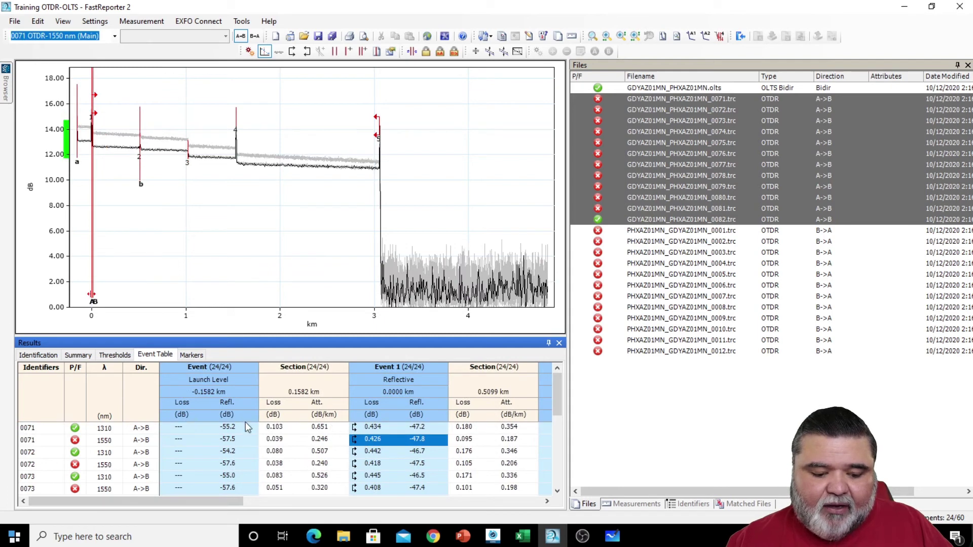
pyautogui.click(221, 426)
pyautogui.rightClick(204, 390)
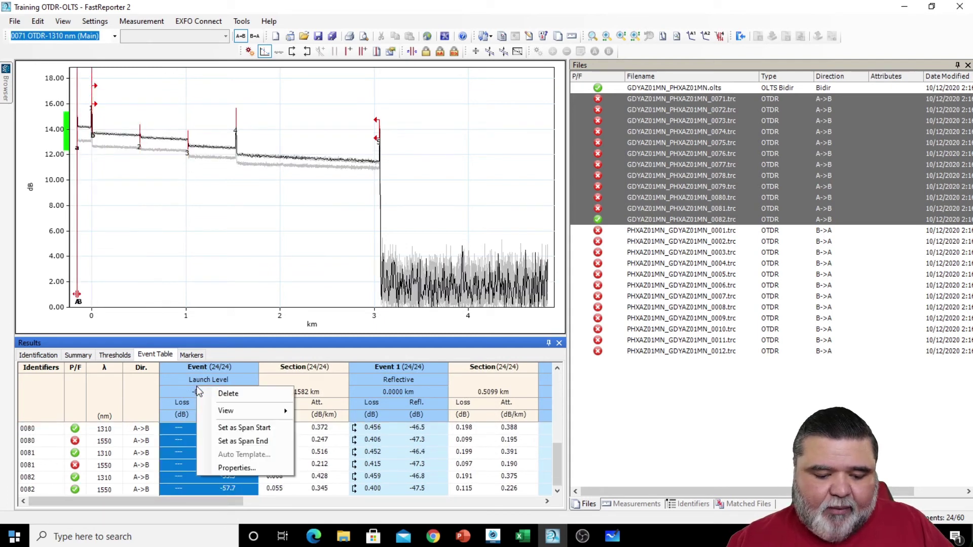
pyautogui.click(242, 428)
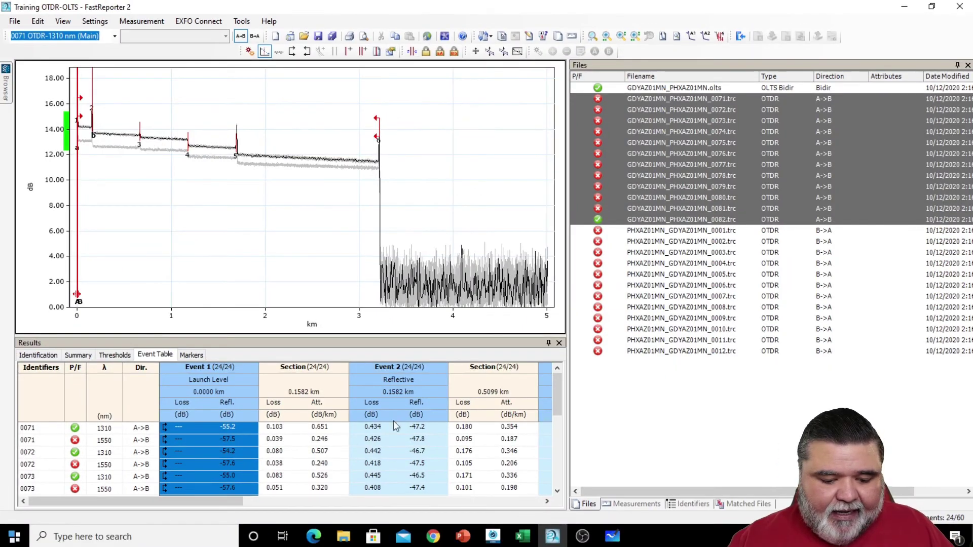
# - Restore the reflective Event 2 as the span start
pyautogui.click(418, 397)
pyautogui.rightClick(422, 398)
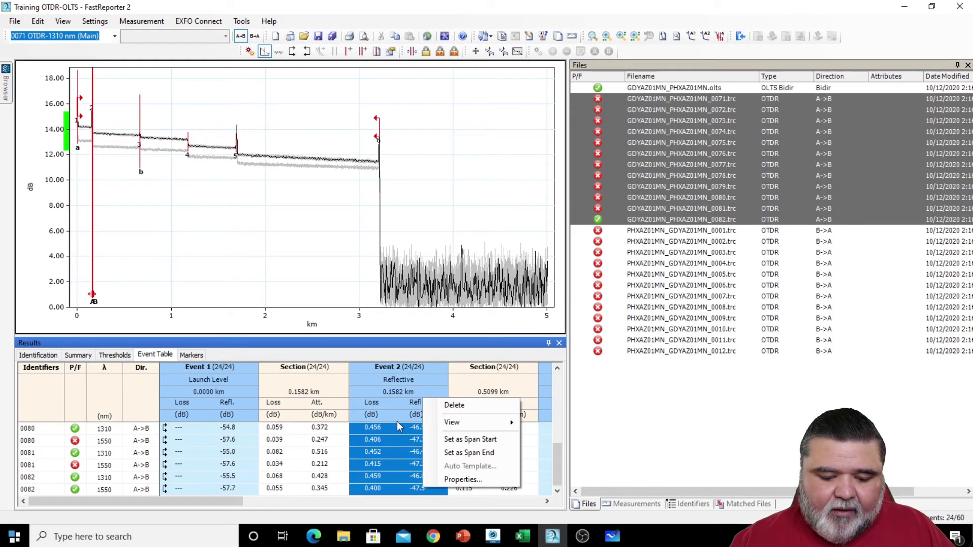
pyautogui.click(469, 441)
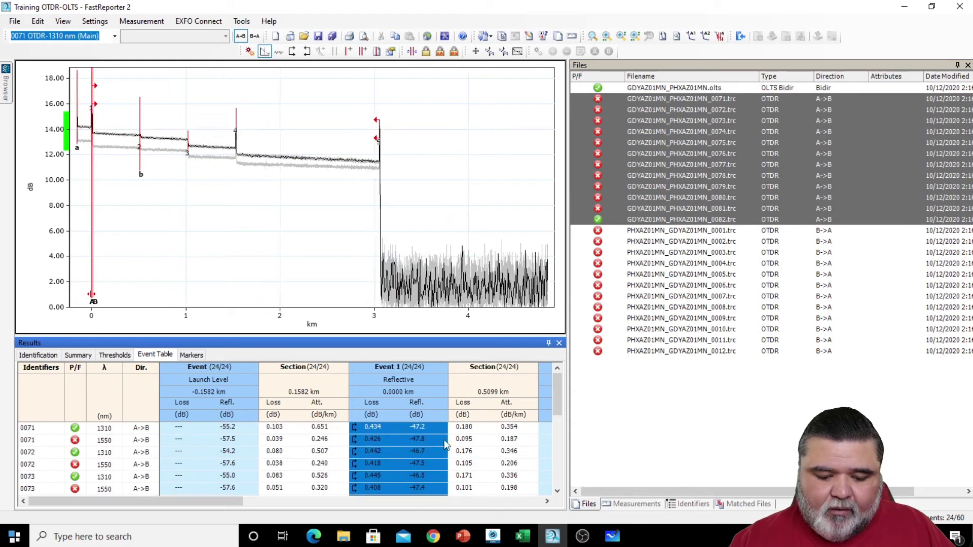
pyautogui.moveTo(189, 506); pyautogui.dragTo(379, 497)
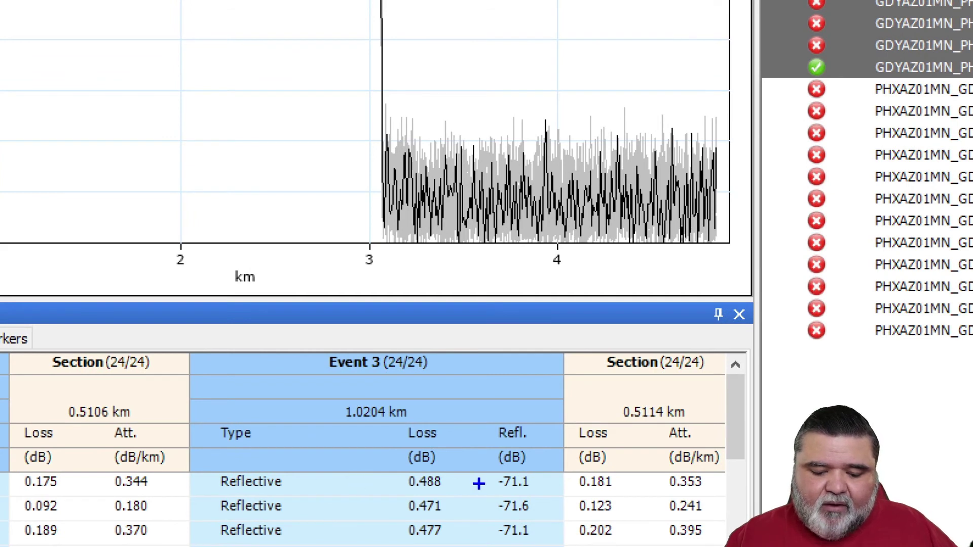
pyautogui.moveTo(379, 350)
pyautogui.mouseDown()
pyautogui.moveTo(383, 375)
pyautogui.moveTo(431, 379)
pyautogui.moveTo(423, 344)
pyautogui.moveTo(380, 351)
pyautogui.mouseUp()
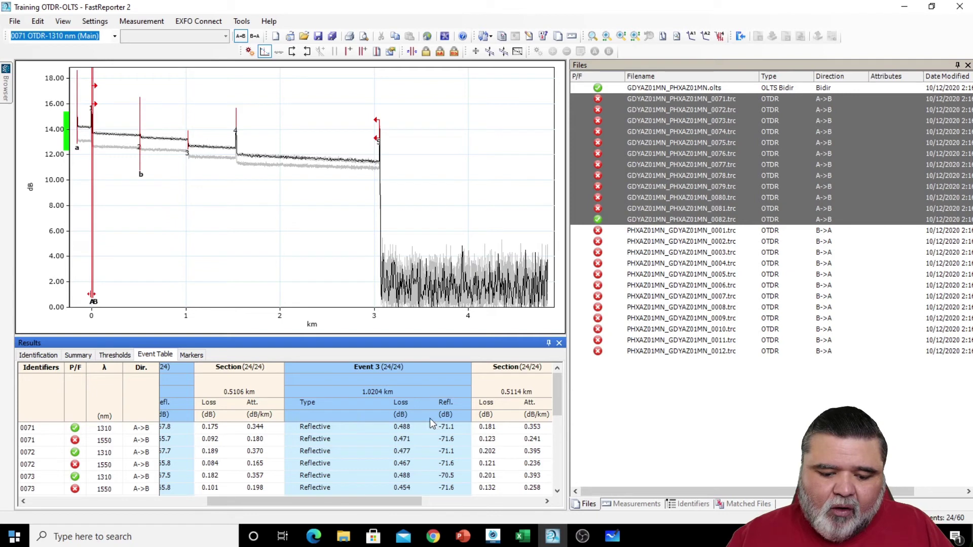
# - Check Event 3's options for fiber 0071 without changes, then view the OTDR summary
pyautogui.click(403, 430)
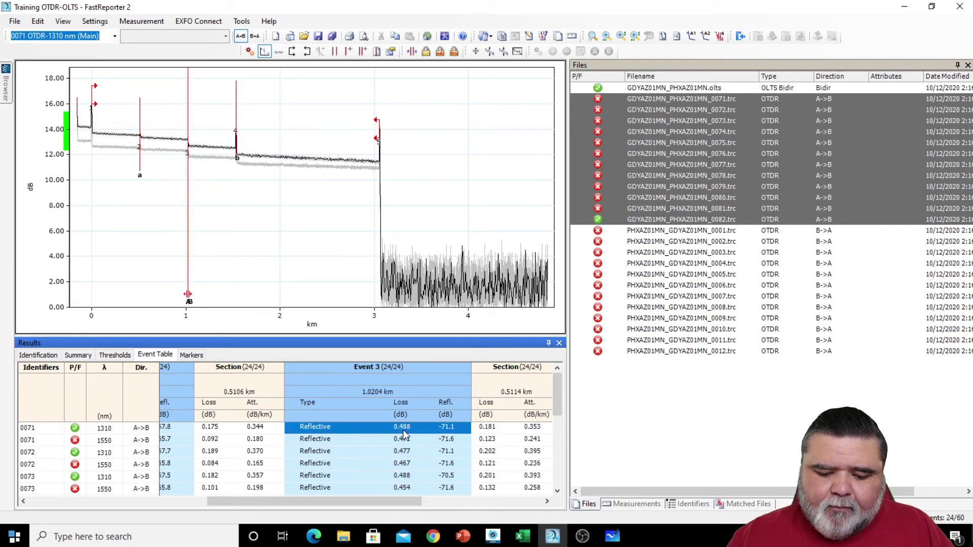
pyautogui.rightClick(402, 429)
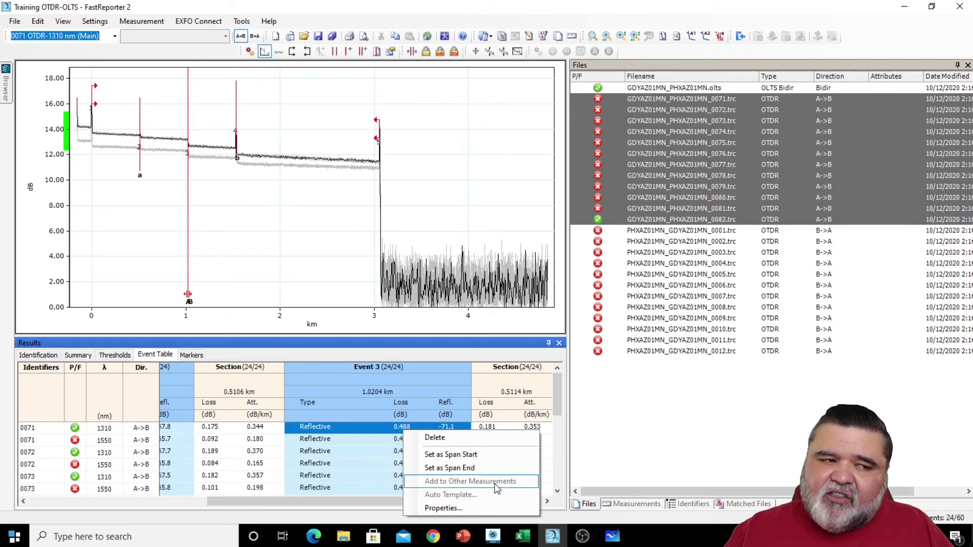
pyautogui.click(306, 278)
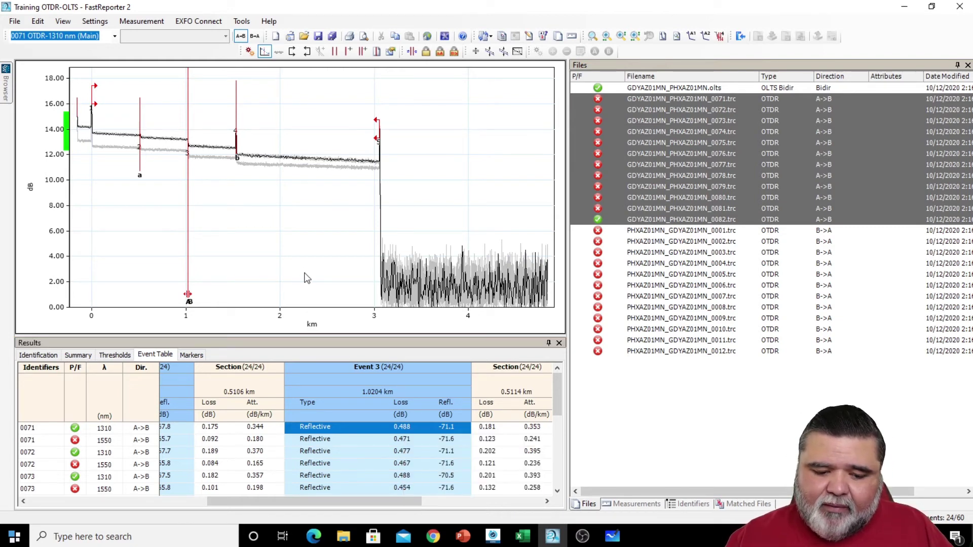
pyautogui.click(79, 355)
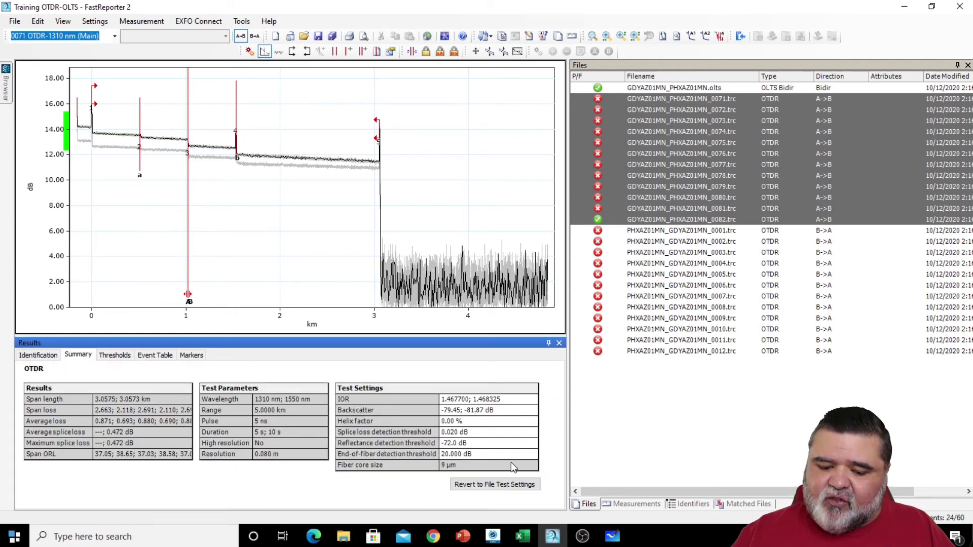
pyautogui.click(473, 435)
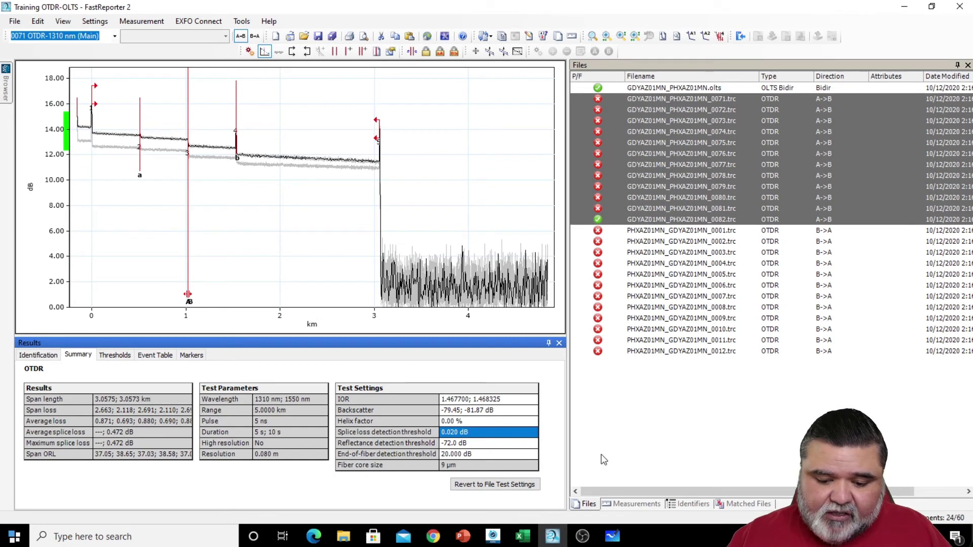
pyautogui.click(601, 455)
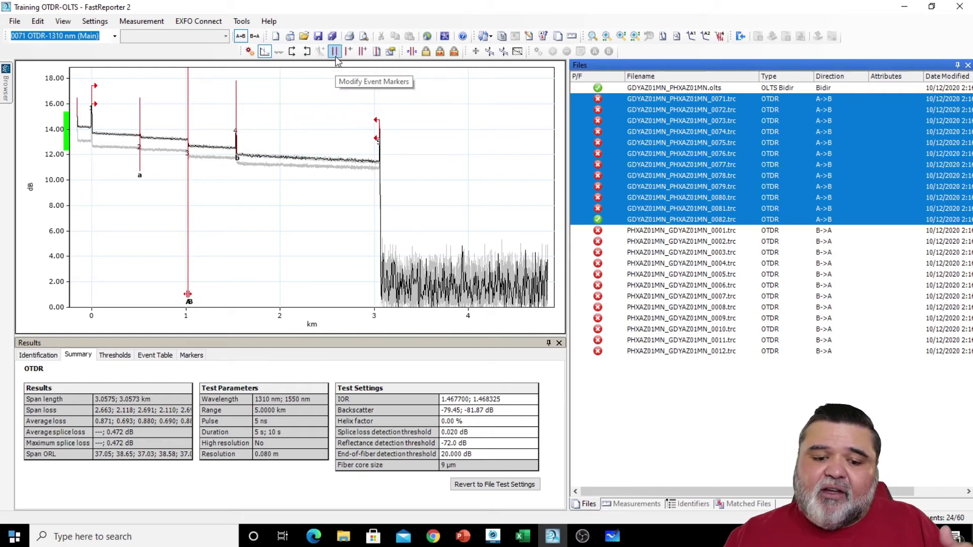
pyautogui.click(489, 53)
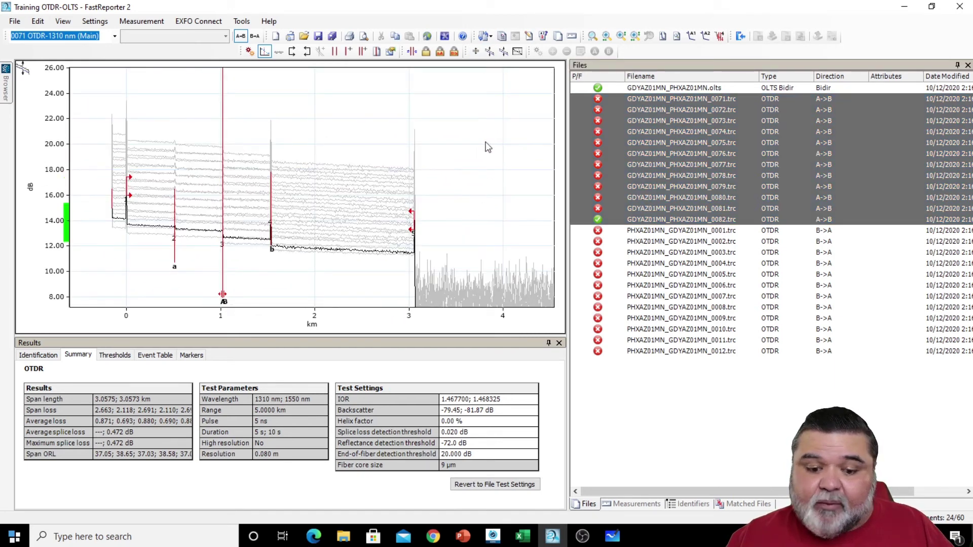
pyautogui.click(503, 53)
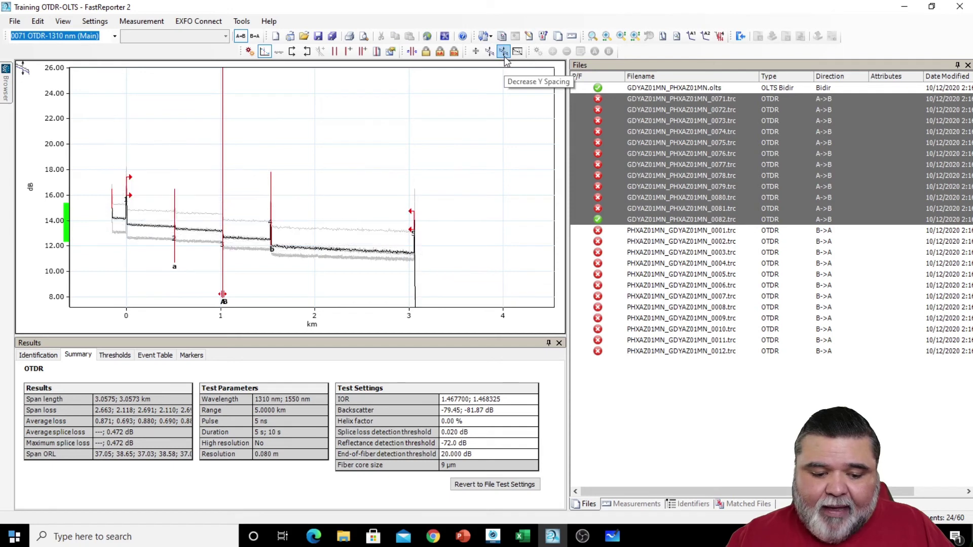
pyautogui.click(490, 53)
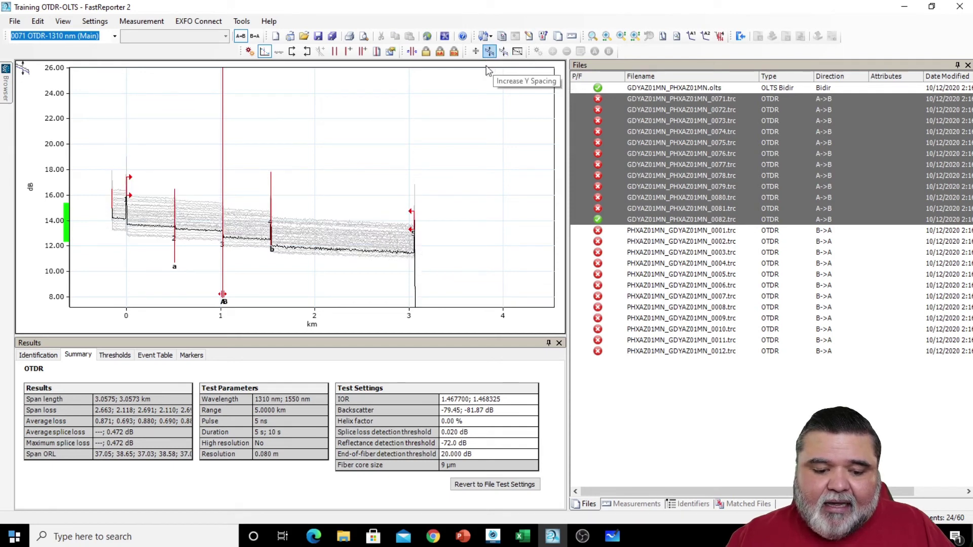
pyautogui.click(503, 52)
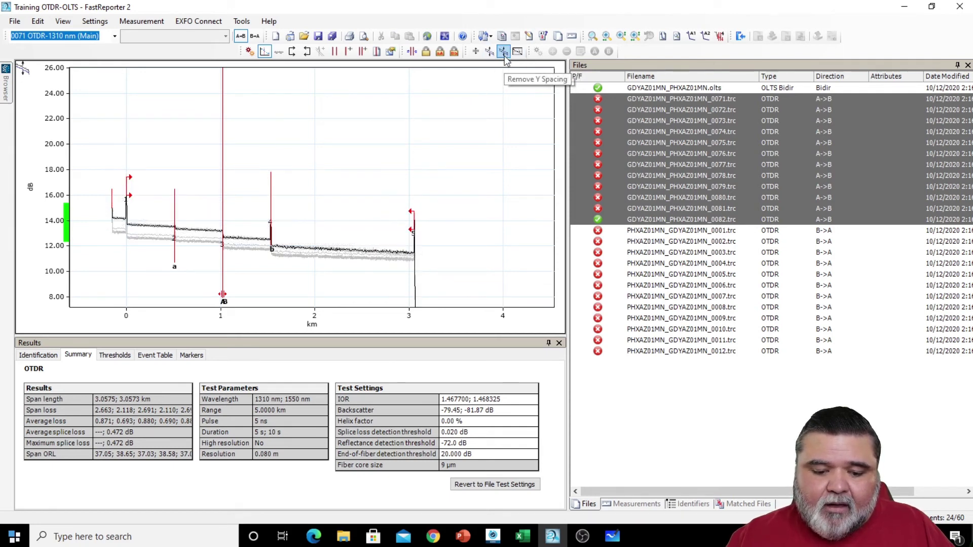
pyautogui.press('ctrl')
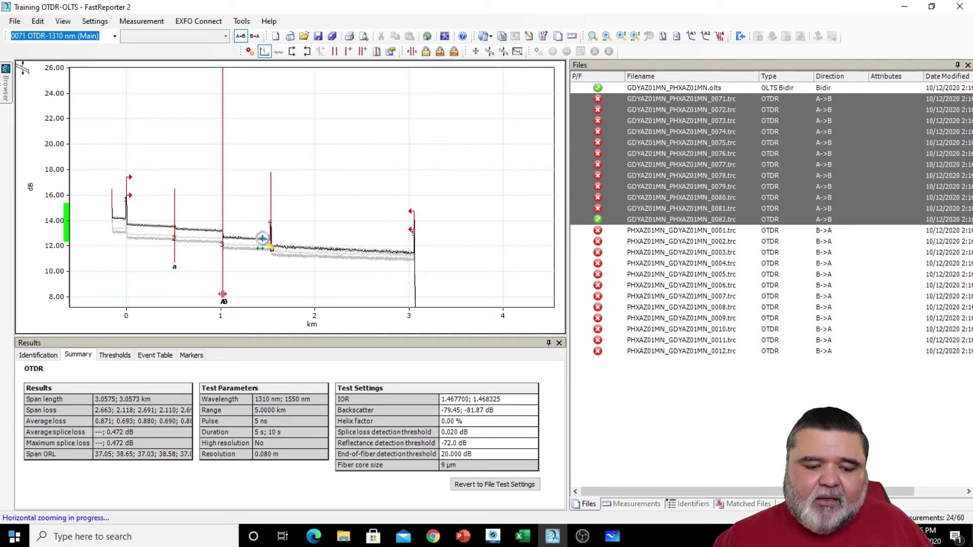
pyautogui.scroll(2, 276, 229)
pyautogui.scroll(4, 269, 234)
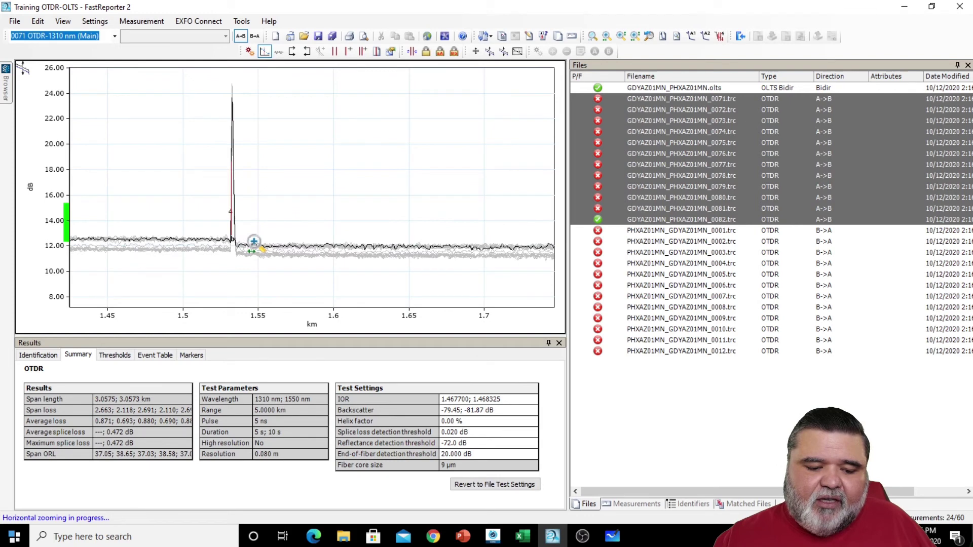
pyautogui.press('shift')
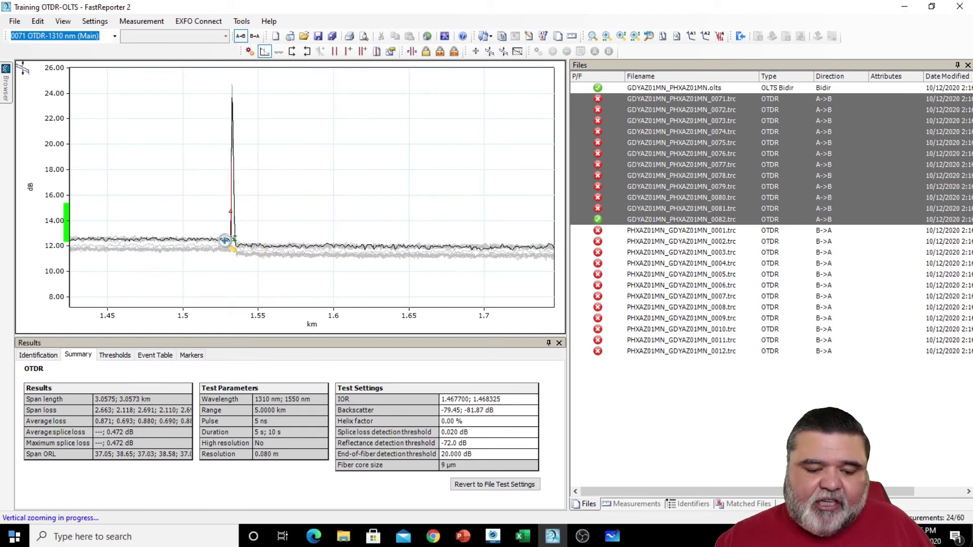
pyautogui.scroll(2, 233, 228)
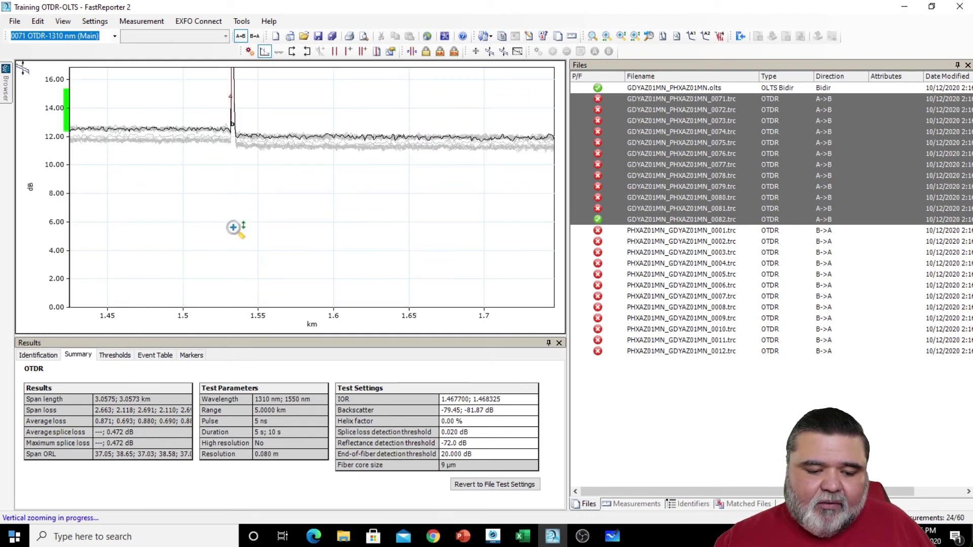
pyautogui.moveTo(238, 120); pyautogui.dragTo(233, 250)
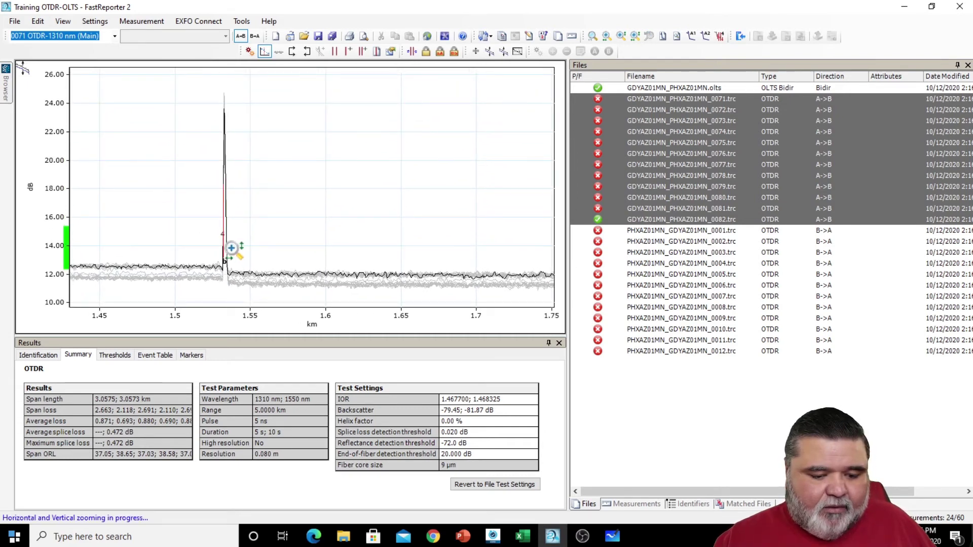
pyautogui.scroll(1, 230, 248)
pyautogui.scroll(1, 227, 248)
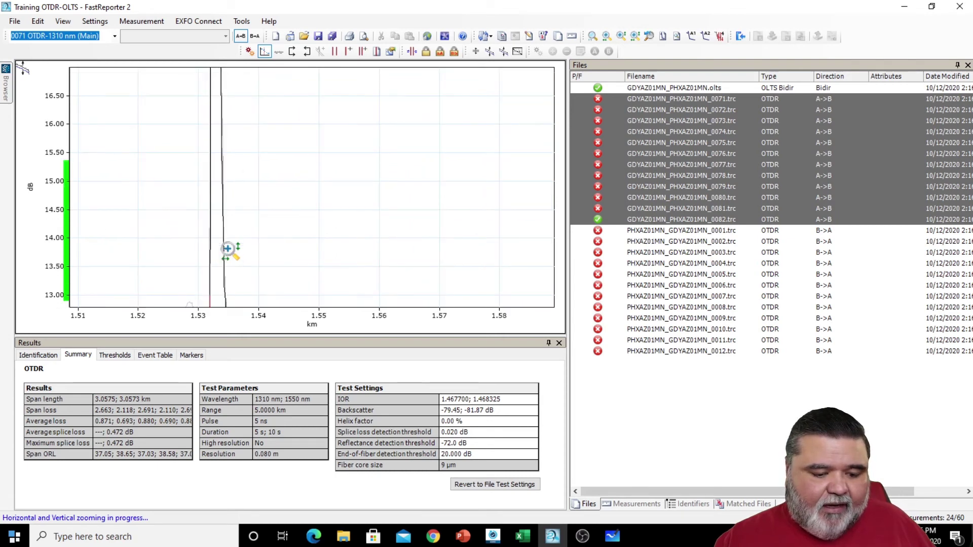
pyautogui.scroll(-2, 228, 248)
pyautogui.scroll(-1, 227, 248)
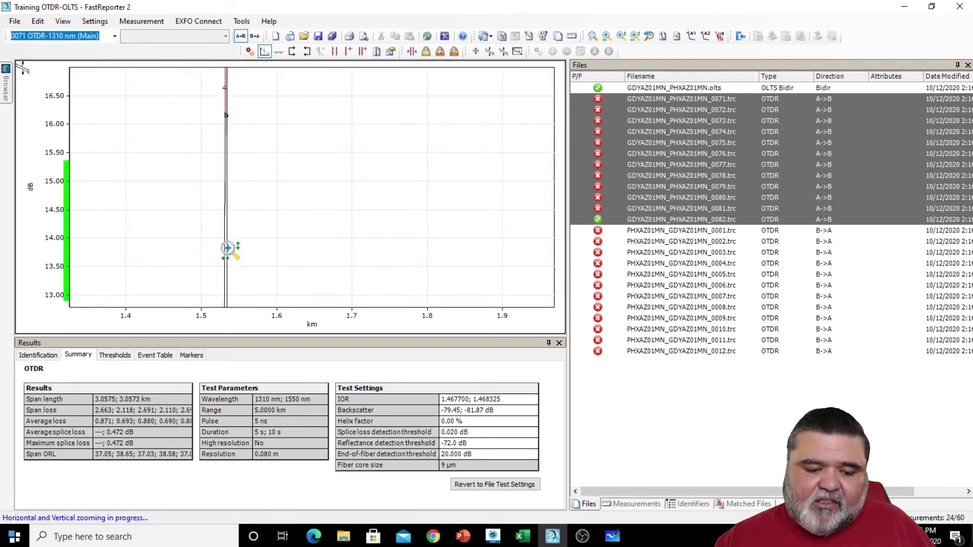
pyautogui.scroll(-1, 227, 248)
pyautogui.scroll(5, 234, 243)
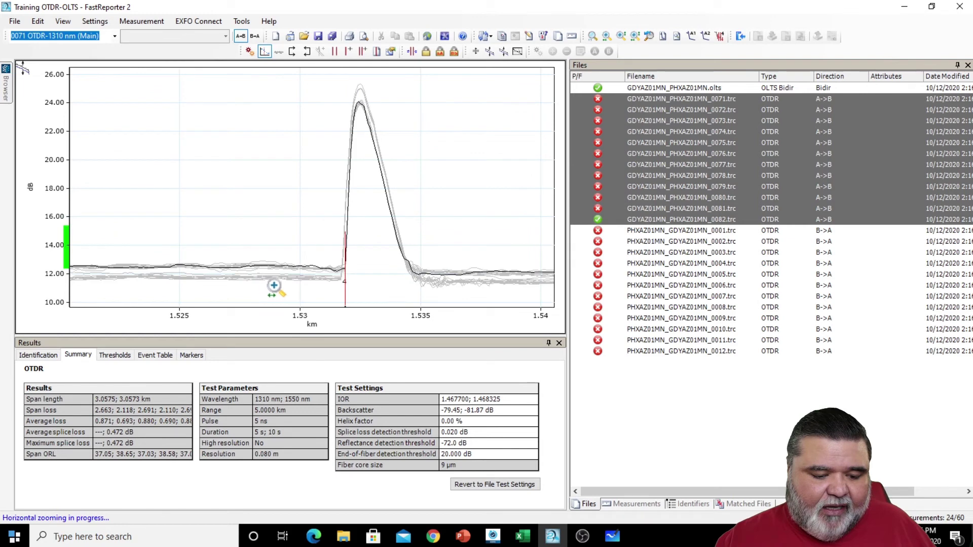
pyautogui.moveTo(424, 243); pyautogui.dragTo(289, 244)
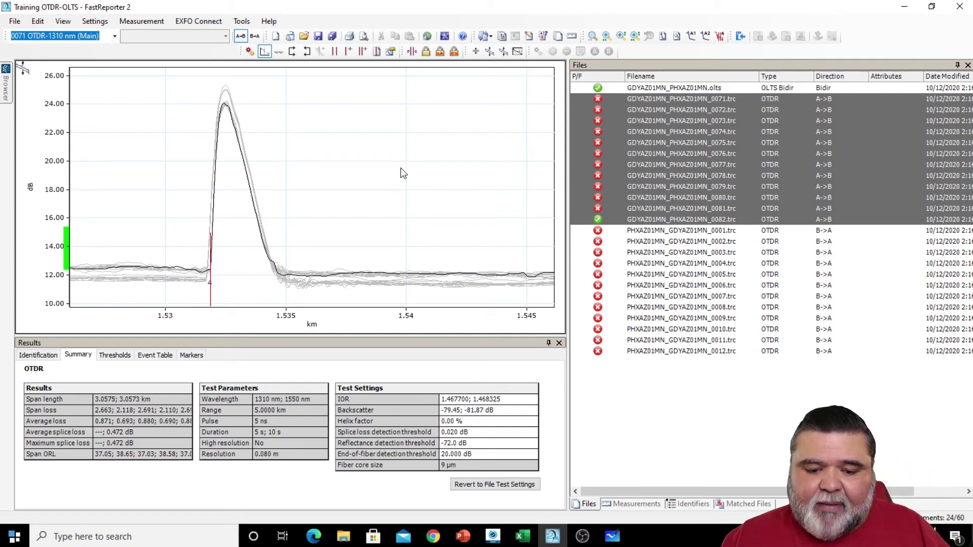
pyautogui.click(595, 39)
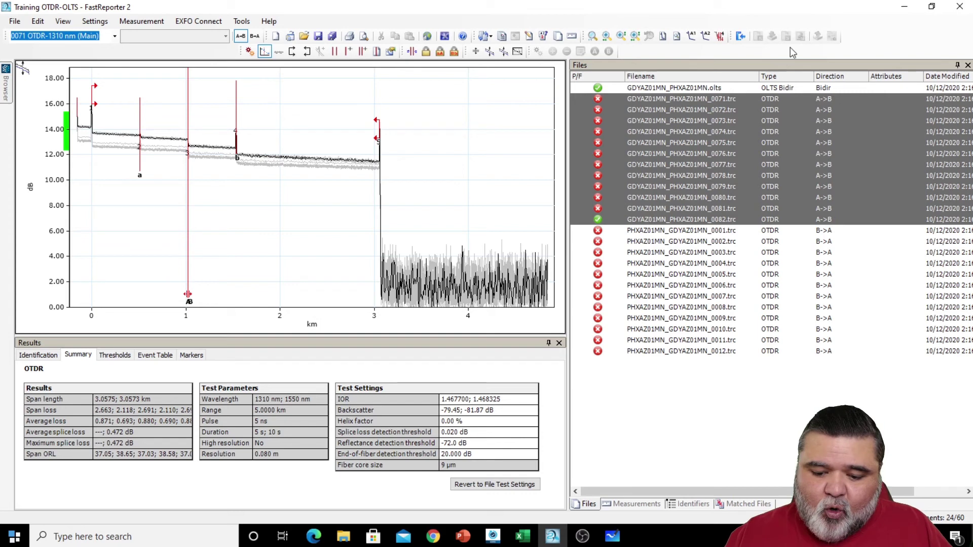
# - Select all project files with Ctrl+A, starting from B->A trace 0006
pyautogui.click(700, 286)
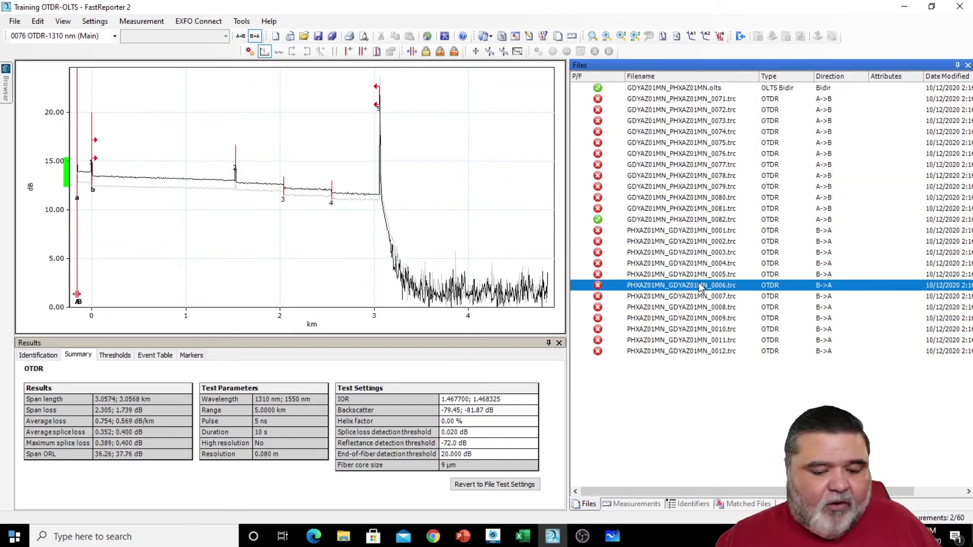
pyautogui.hotkey('ctrl', 'a')
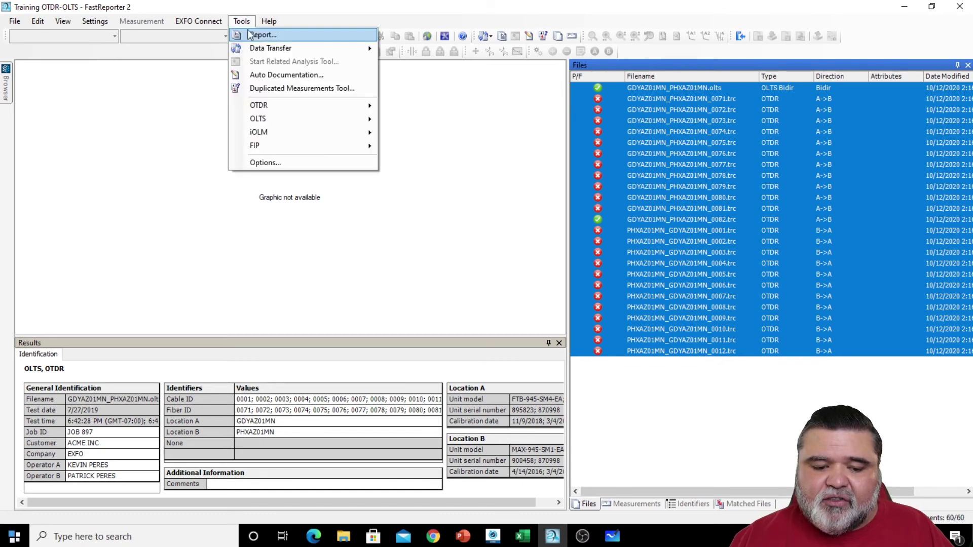
# - Choose the OTDR Advanced Cable template from Broadband's Measurement templates in the Report dialog
pyautogui.click(264, 35)
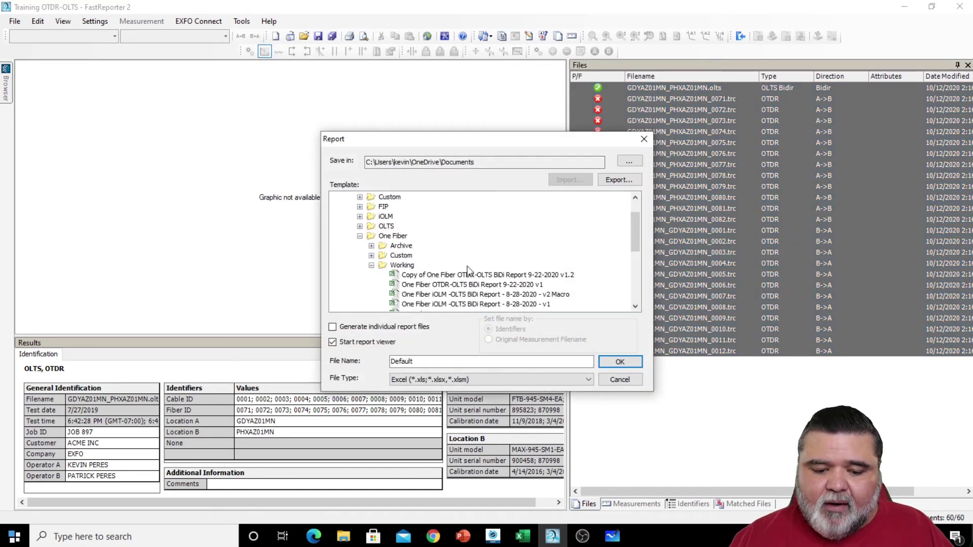
pyautogui.click(359, 236)
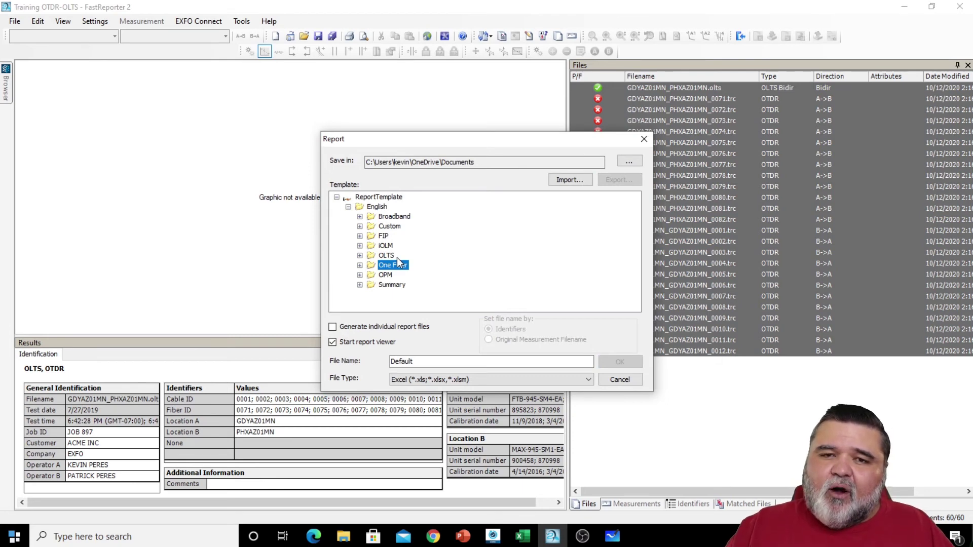
pyautogui.click(360, 217)
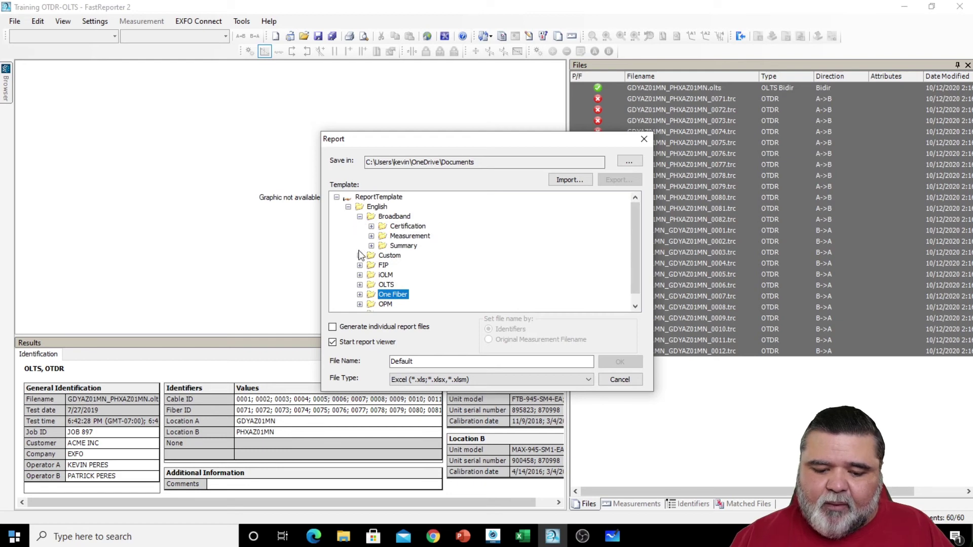
pyautogui.click(370, 236)
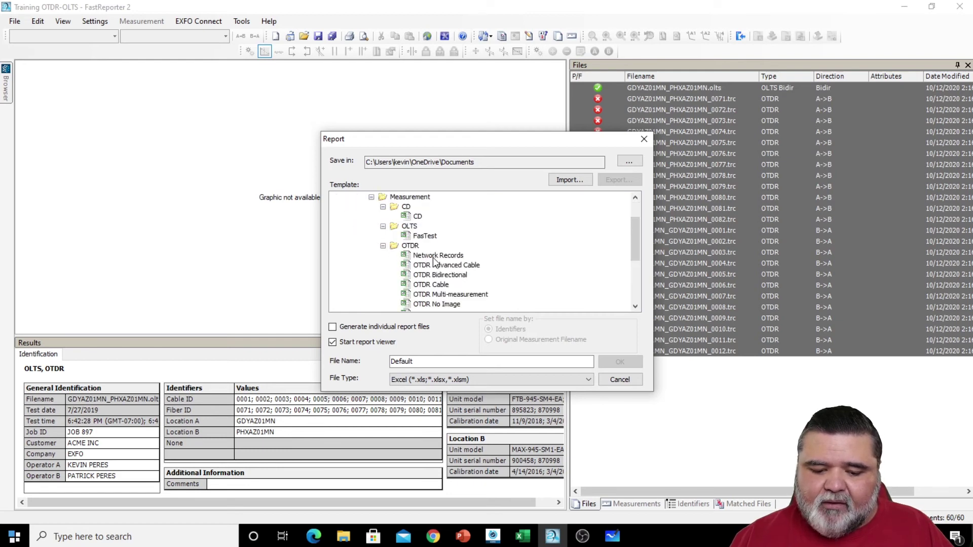
pyautogui.click(383, 207)
pyautogui.click(444, 256)
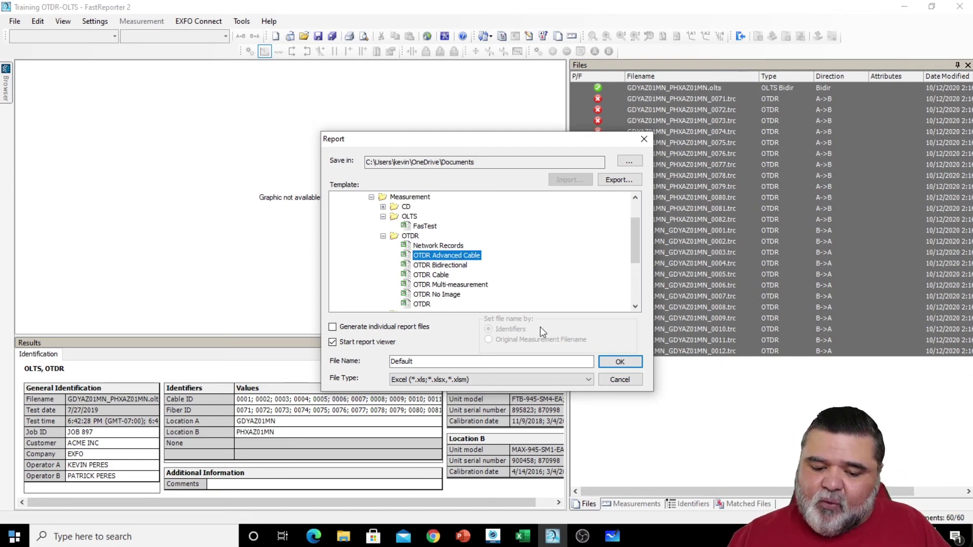
# - Name the report 'advanced cable', keep Excel as the file type, and generate it
pyautogui.click(466, 364)
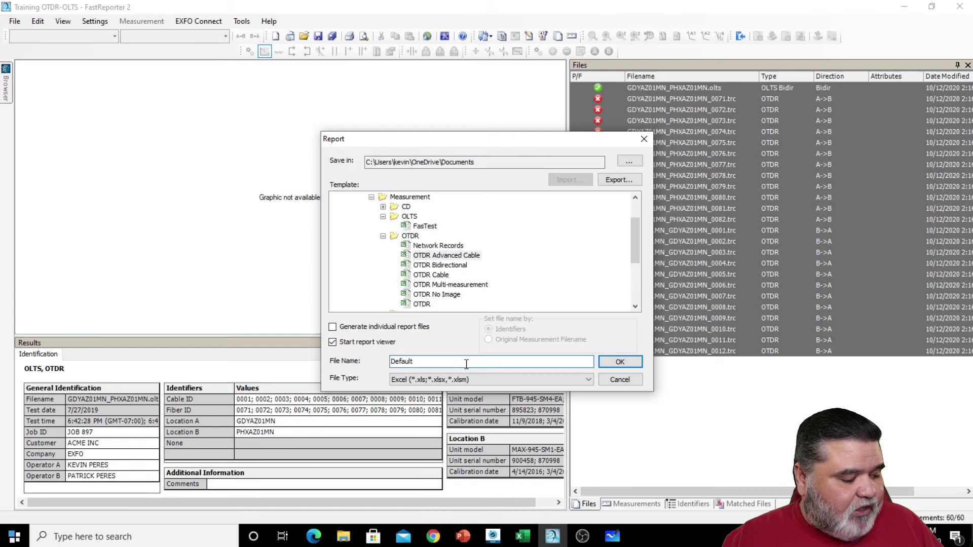
pyautogui.press('BackSpace')
pyautogui.press('BackSpace')
pyautogui.press('BackSpace')
pyautogui.press('BackSpace')
pyautogui.press('BackSpace')
pyautogui.press('BackSpace')
pyautogui.press('BackSpace')
pyautogui.write('a')
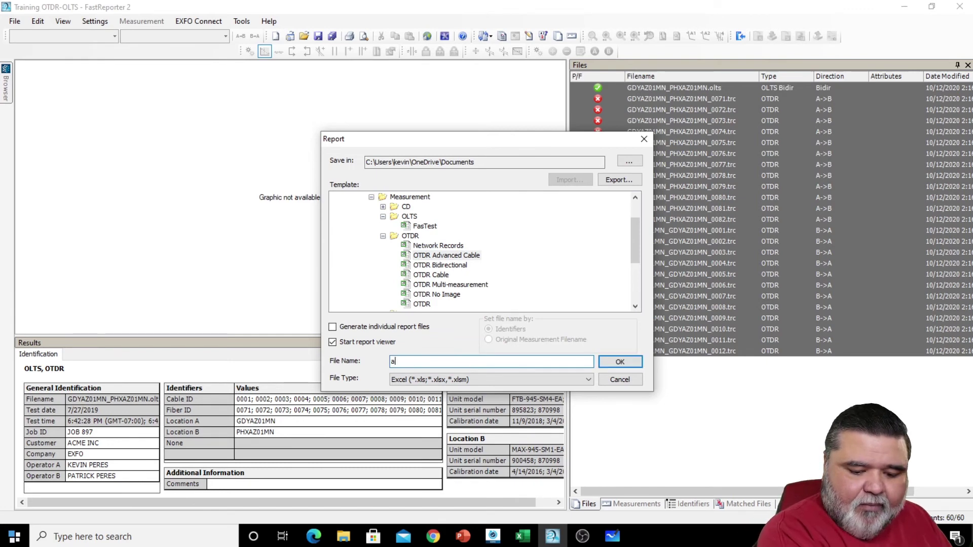
pyautogui.write('dvance')
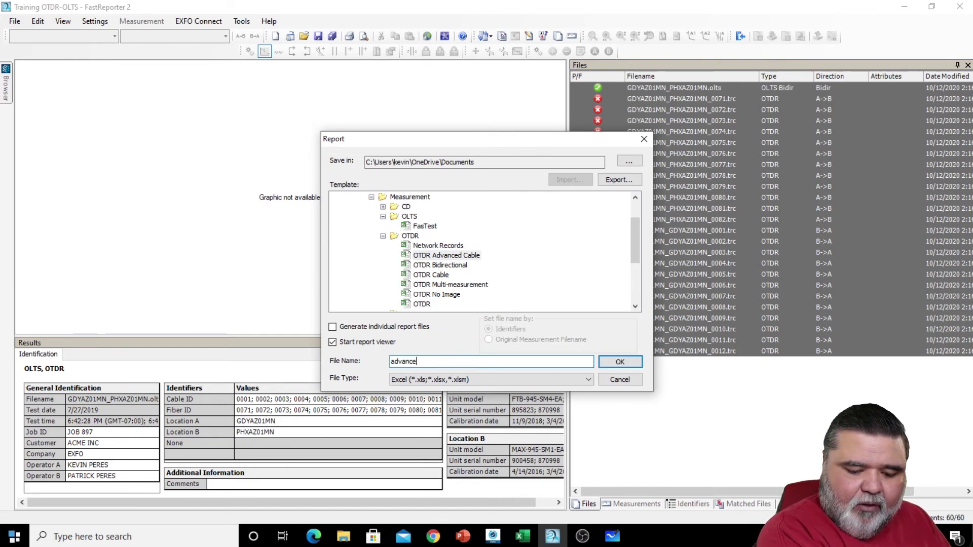
pyautogui.write('d cable')
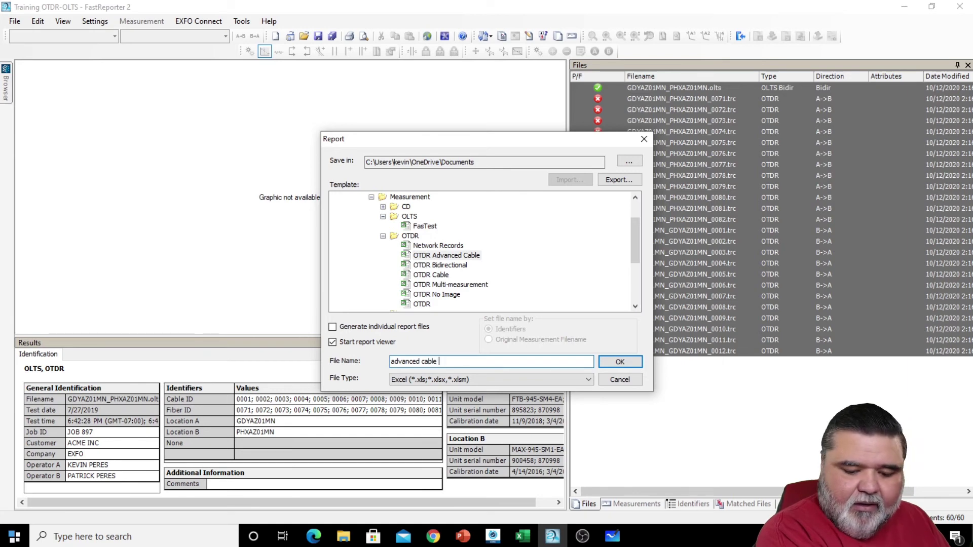
pyautogui.doubleClick(459, 162)
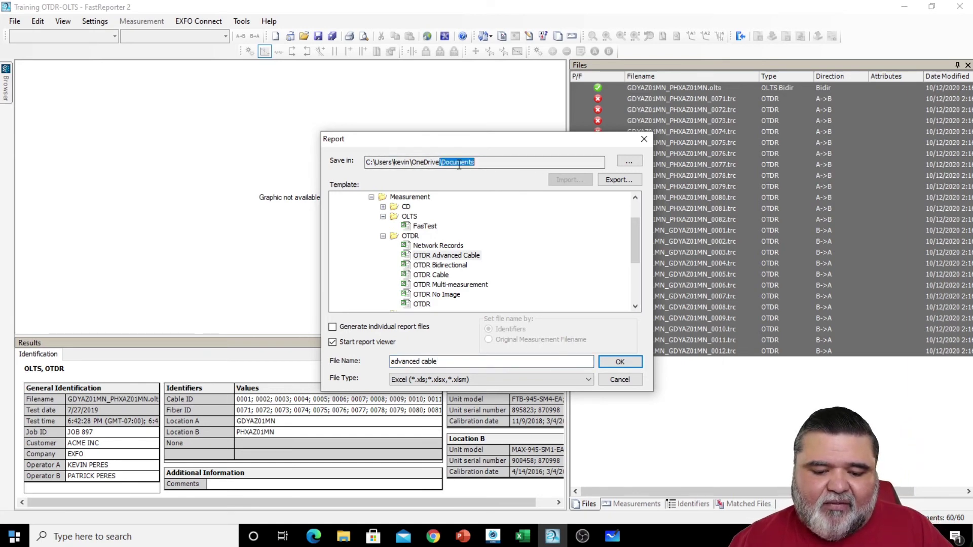
pyautogui.click(511, 380)
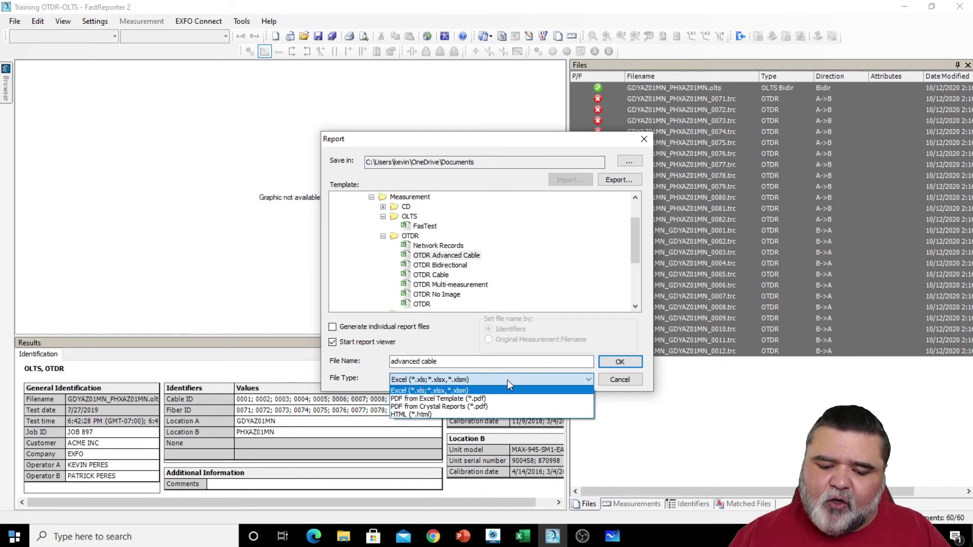
pyautogui.click(507, 380)
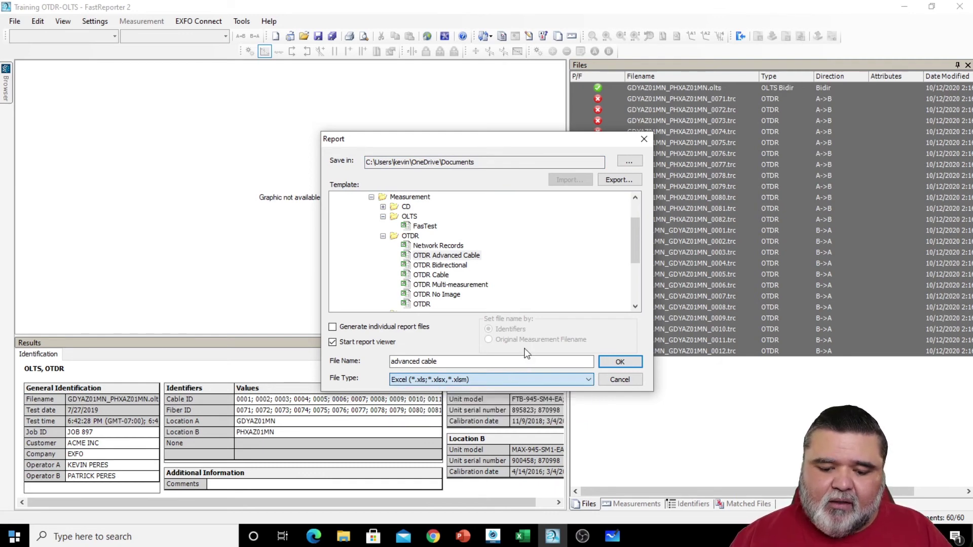
pyautogui.click(623, 362)
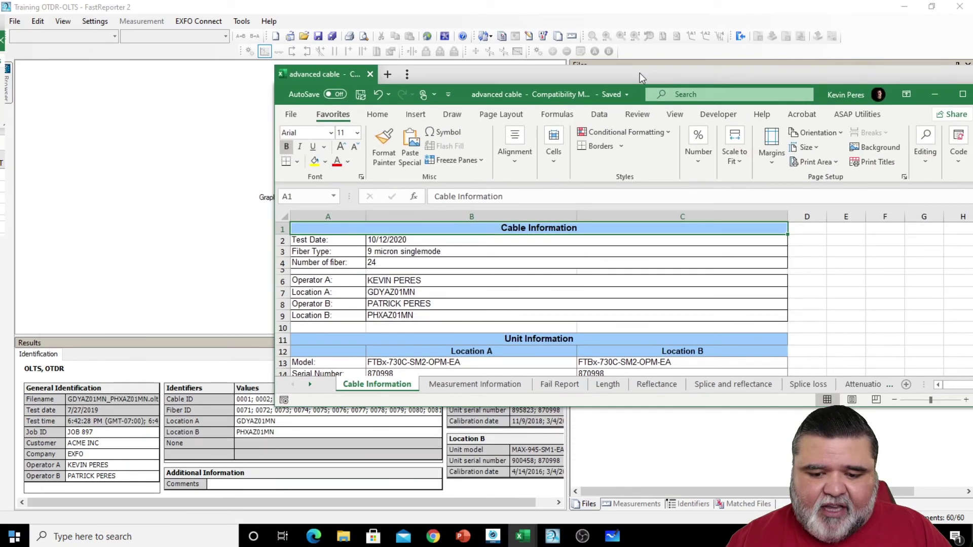
# - Maximize the workbook and review the Measurement Information and Fail Report sheets
pyautogui.doubleClick(640, 73)
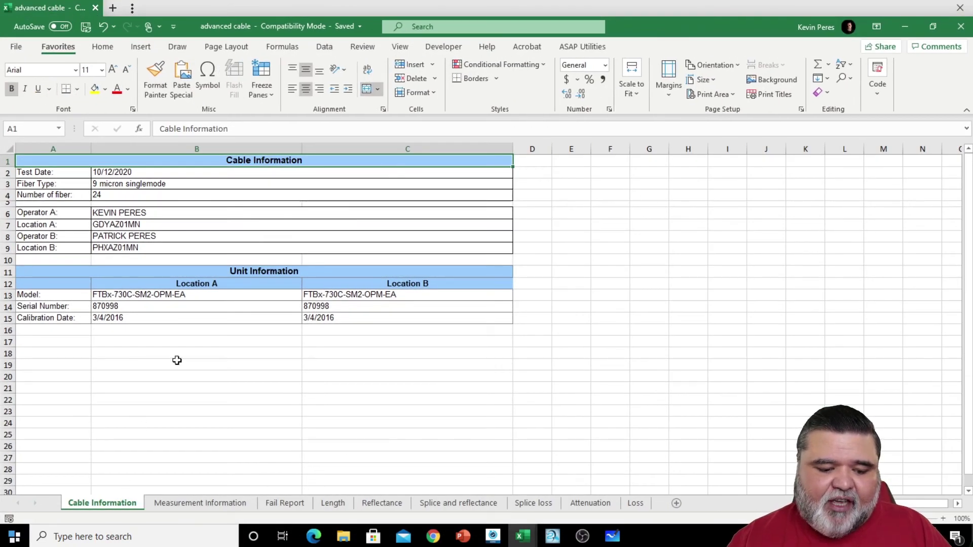
pyautogui.click(213, 504)
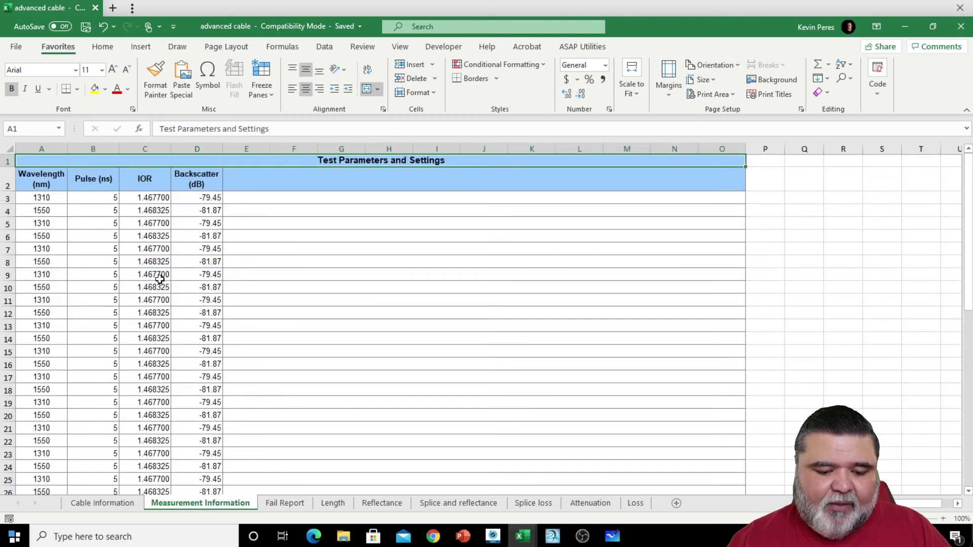
pyautogui.moveTo(148, 214); pyautogui.dragTo(143, 351)
pyautogui.click(202, 388)
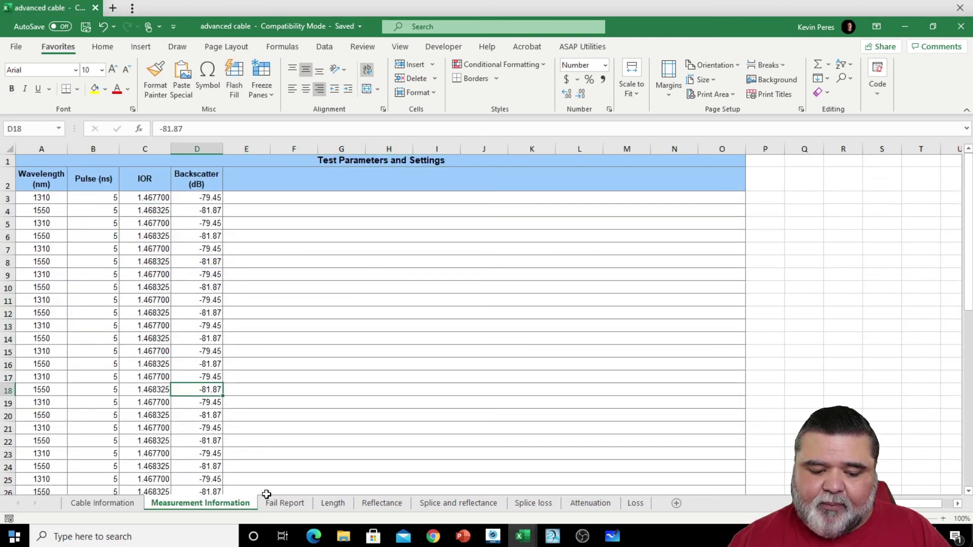
pyautogui.click(278, 502)
pyautogui.scroll(-2, 271, 431)
pyautogui.scroll(2, 415, 471)
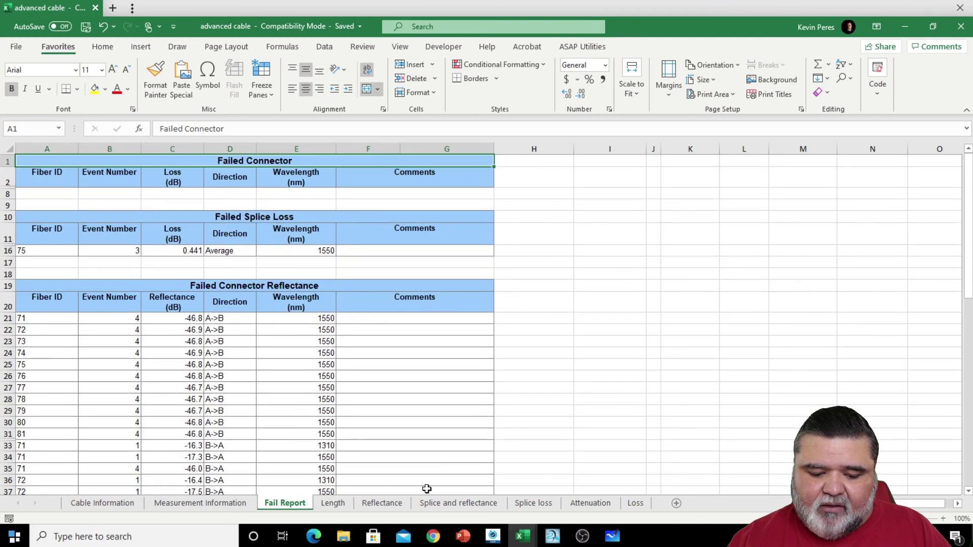
# - Review the Length, Reflectance, Splice, Attenuation and Loss sheets, then close the workbook
pyautogui.click(332, 503)
pyautogui.click(387, 504)
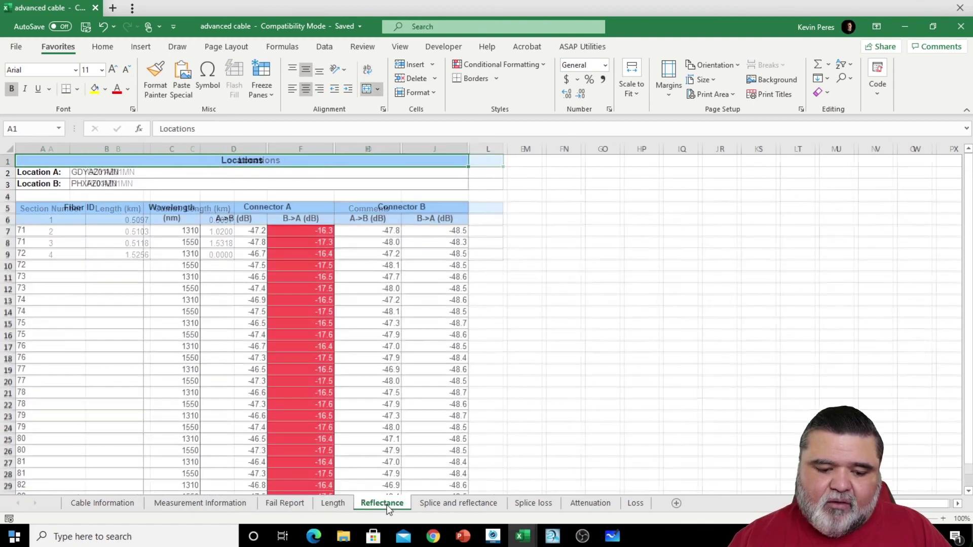
pyautogui.click(471, 504)
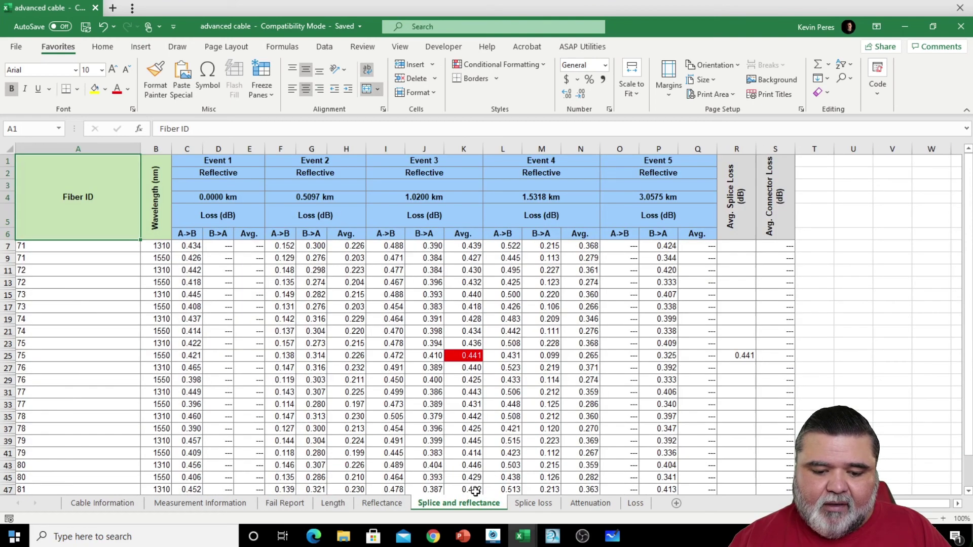
pyautogui.click(526, 504)
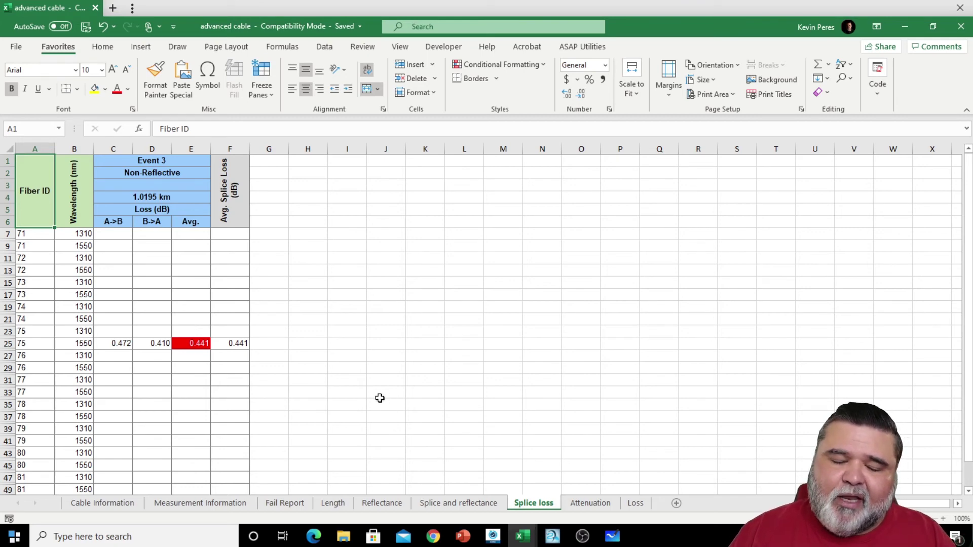
pyautogui.moveTo(115, 343); pyautogui.dragTo(235, 342)
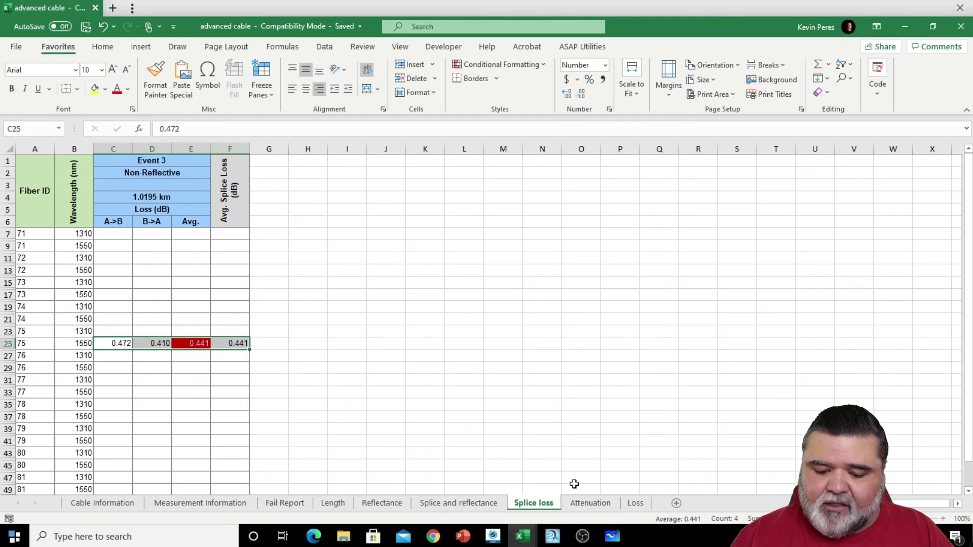
pyautogui.click(586, 503)
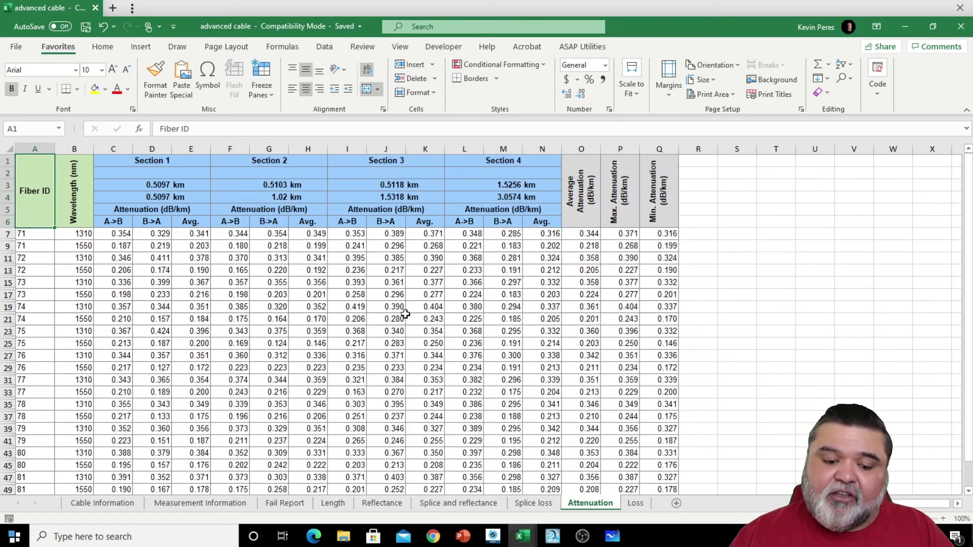
pyautogui.click(634, 507)
pyautogui.click(293, 333)
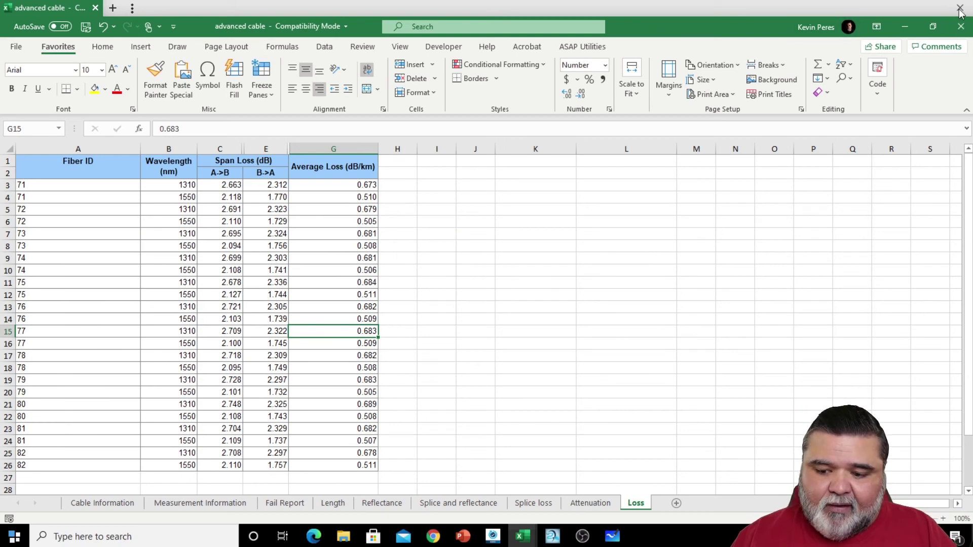
pyautogui.click(960, 26)
pyautogui.click(725, 429)
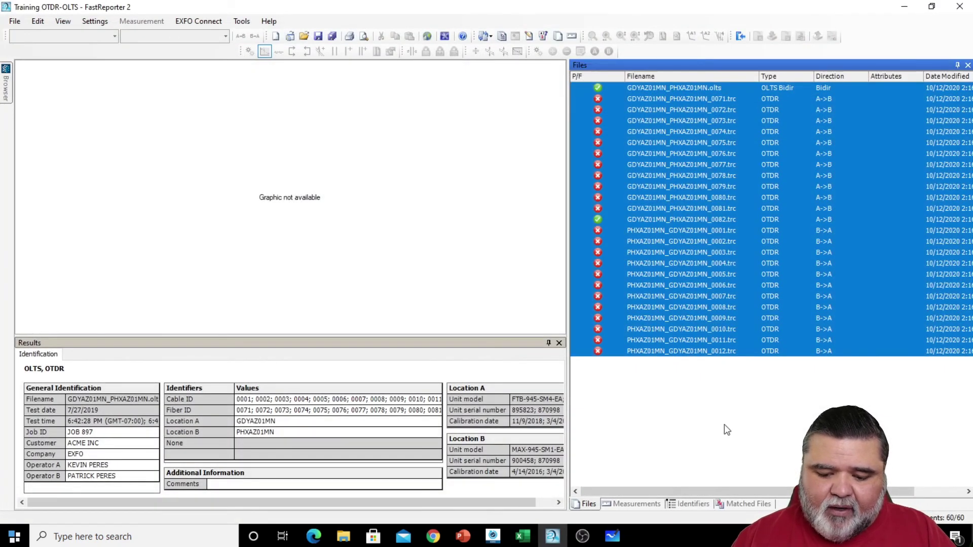
# - Generate a report named 'cable' from the OTDR Cable template
pyautogui.click(247, 23)
pyautogui.click(252, 36)
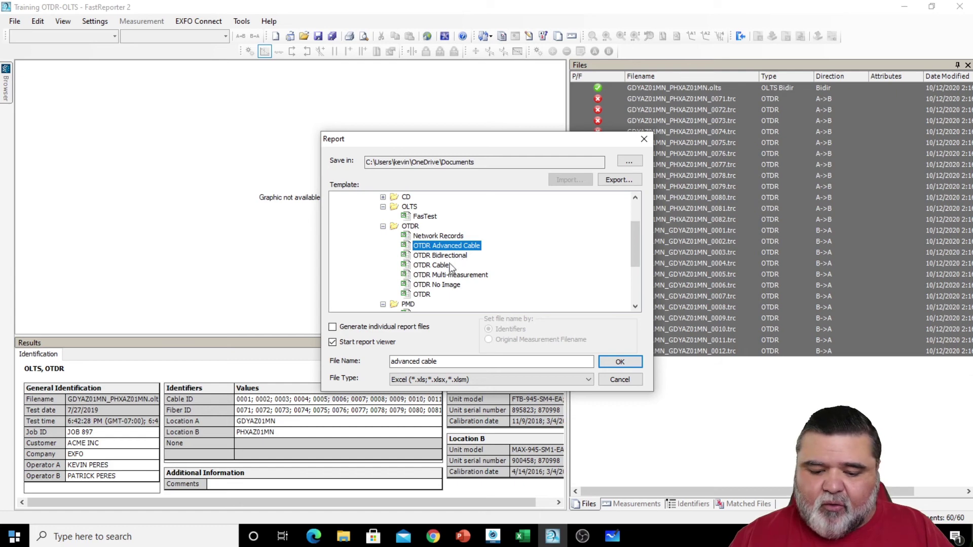
pyautogui.click(449, 265)
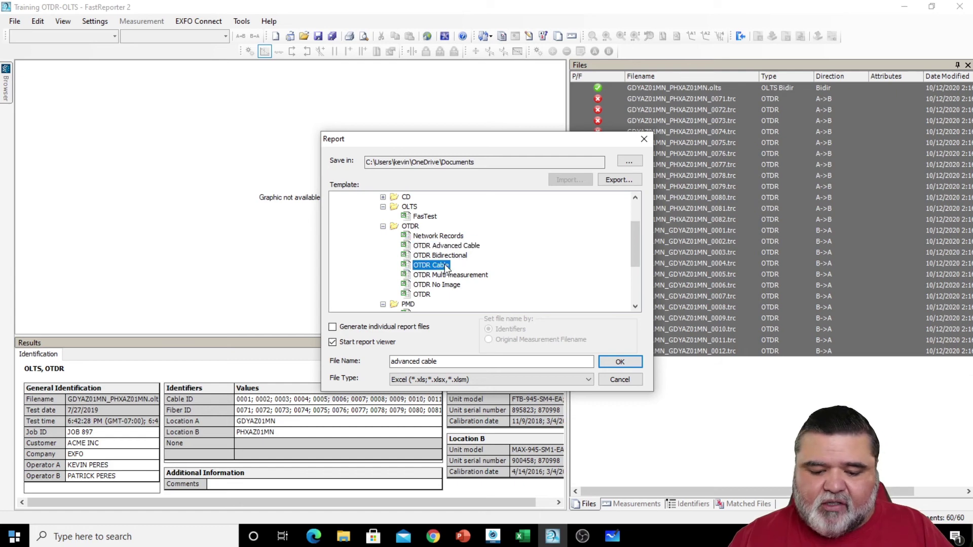
pyautogui.doubleClick(415, 361)
pyautogui.press('BackSpace')
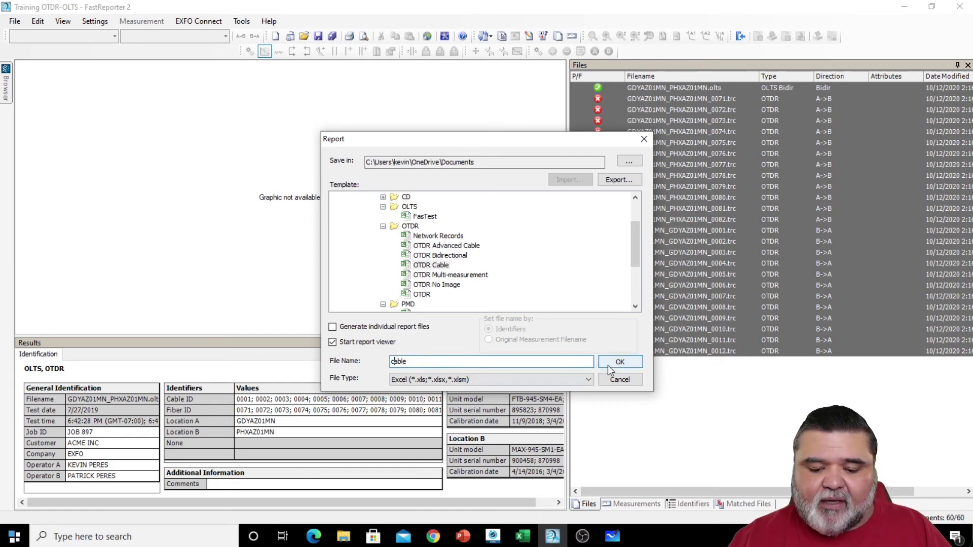
pyautogui.click(607, 365)
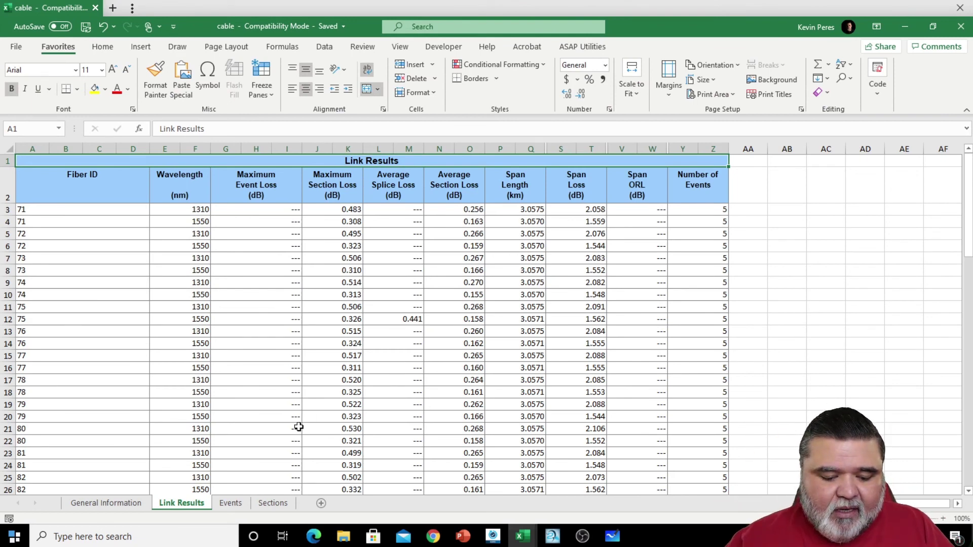
# - Browse the cable report's Events and Sections sheets, then close the workbook
pyautogui.click(231, 503)
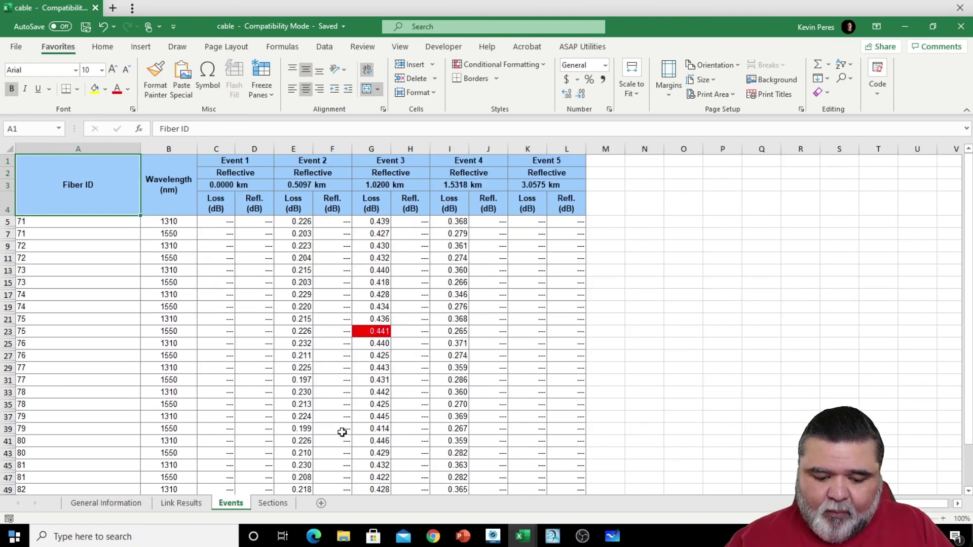
pyautogui.click(272, 503)
pyautogui.scroll(-5, 341, 430)
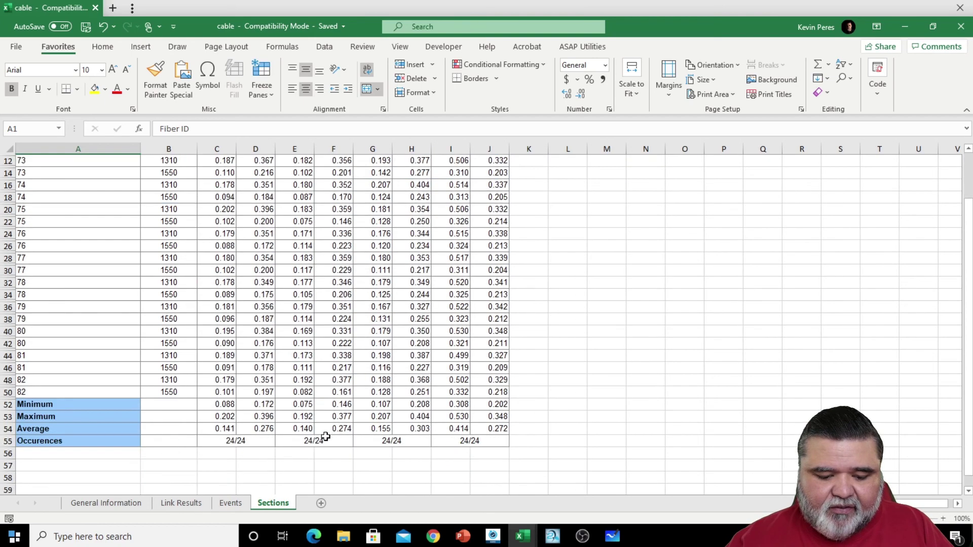
pyautogui.click(231, 502)
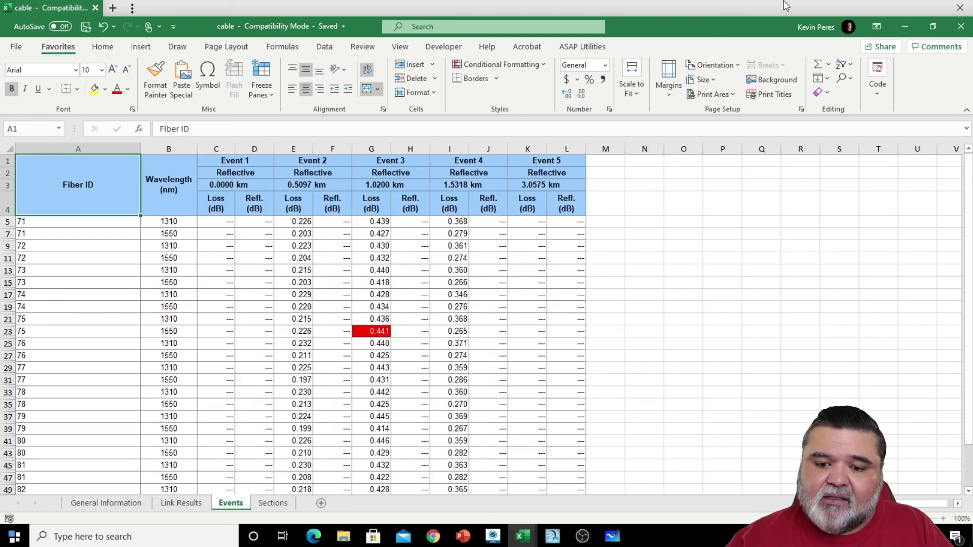
pyautogui.click(958, 8)
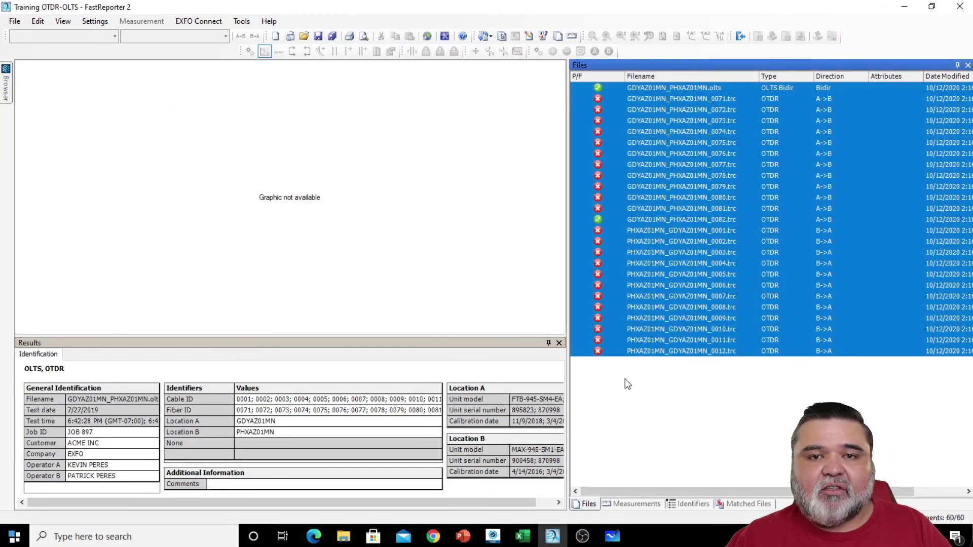
# - Choose the OTDR-OLTS BiDi Report 10-7-2020 template from the Demo folder in the Report dialog
pyautogui.click(242, 22)
pyautogui.click(259, 37)
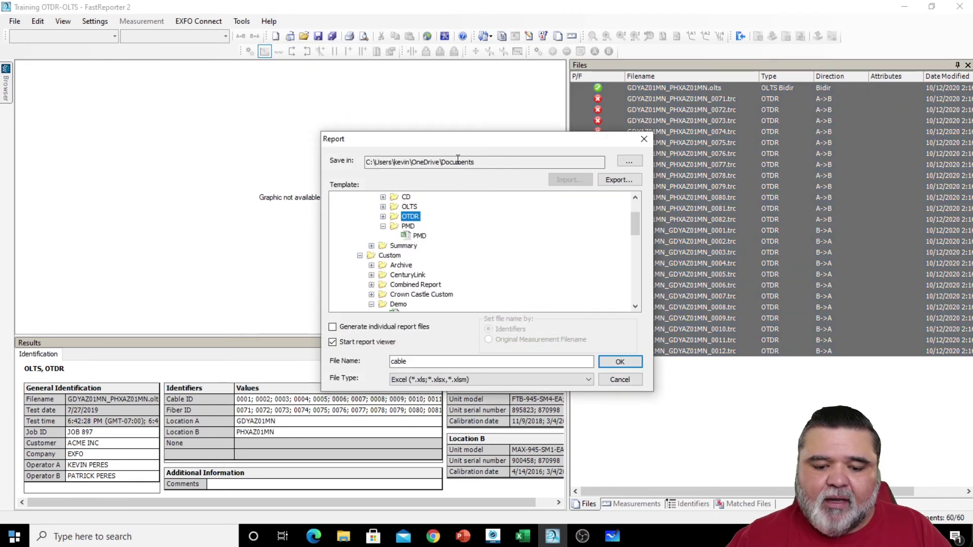
pyautogui.scroll(2, 396, 245)
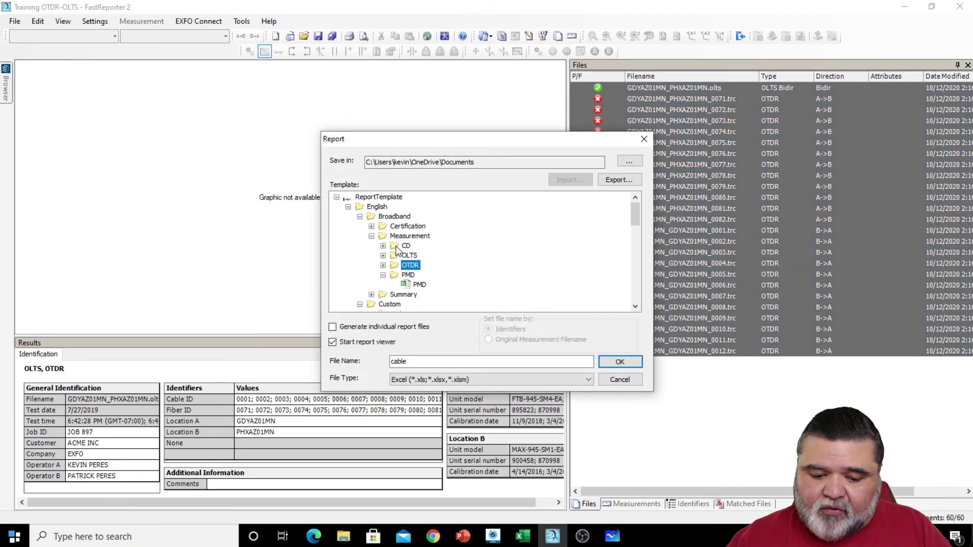
pyautogui.click(359, 217)
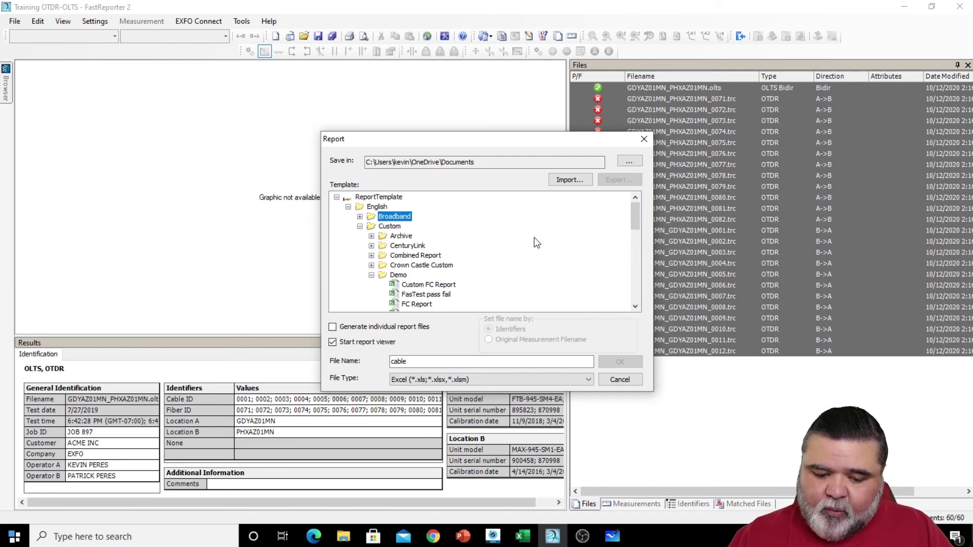
pyautogui.scroll(-2, 548, 241)
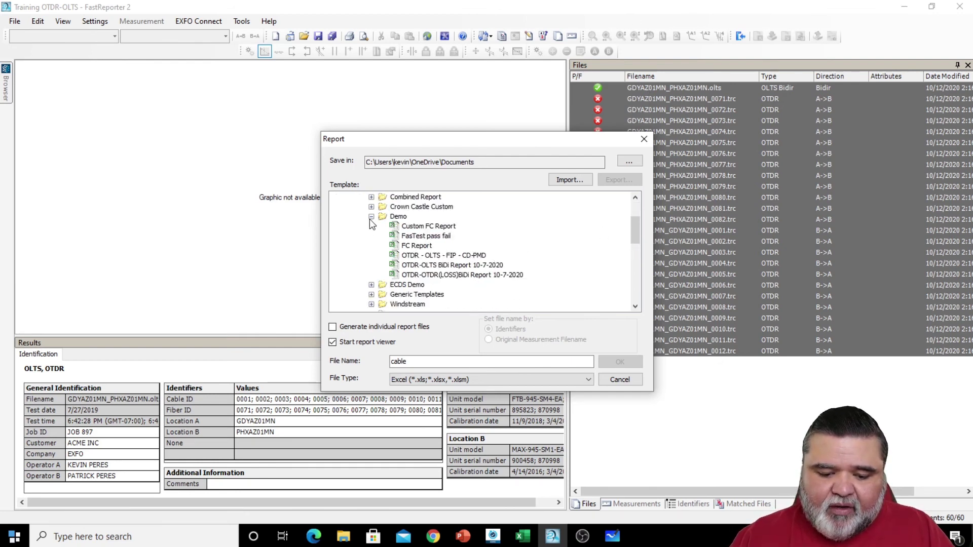
pyautogui.click(371, 217)
pyautogui.scroll(1, 372, 254)
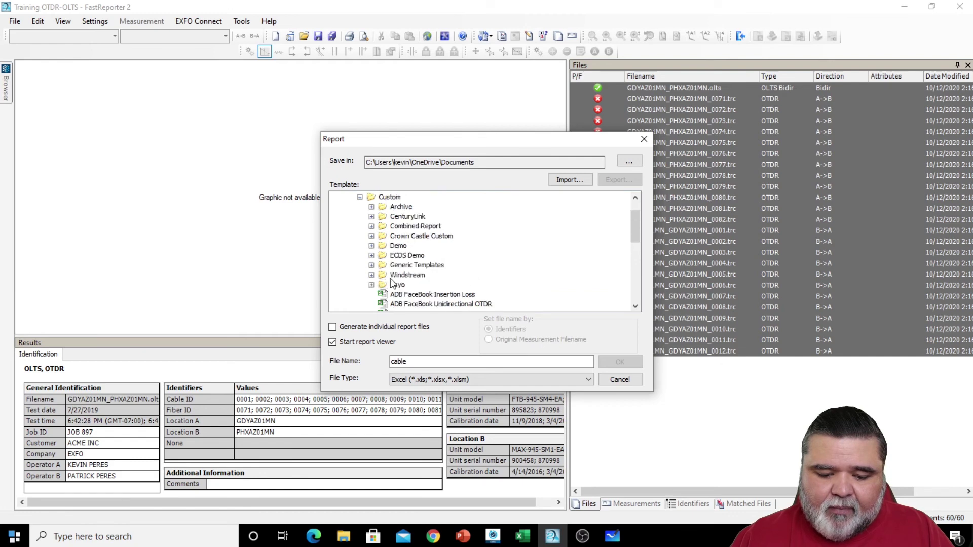
pyautogui.click(371, 245)
pyautogui.scroll(-1, 499, 262)
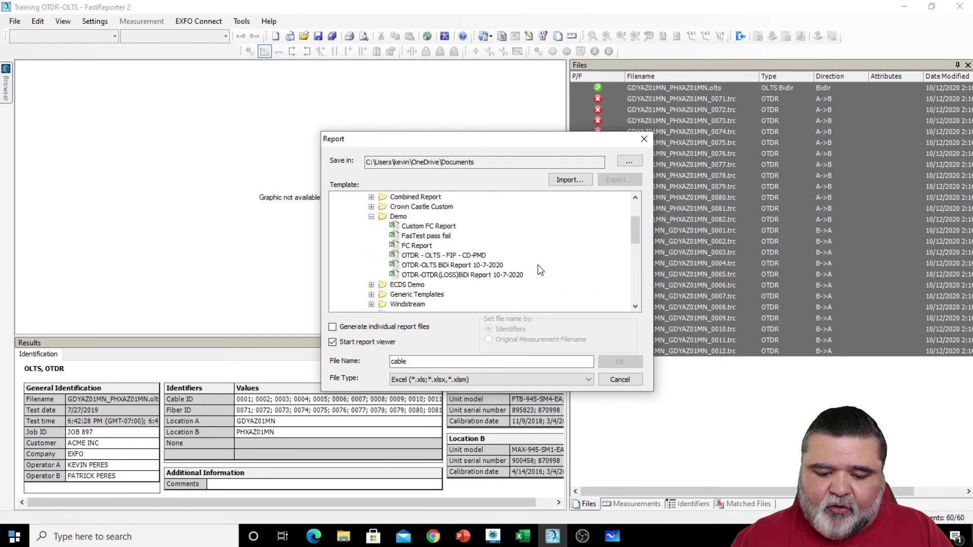
pyautogui.click(496, 265)
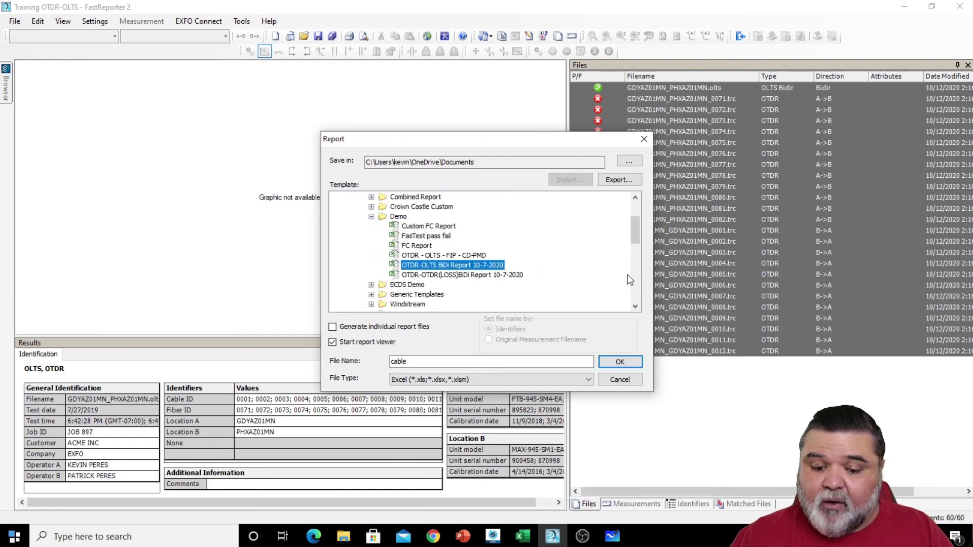
# - Name the report file 'cable1', keep Excel output, and generate it
pyautogui.click(524, 361)
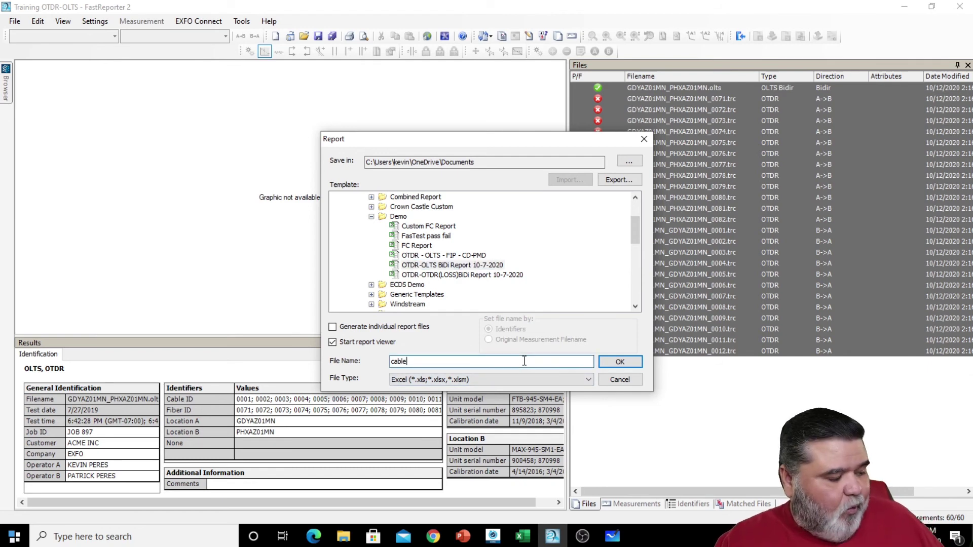
pyautogui.write('1')
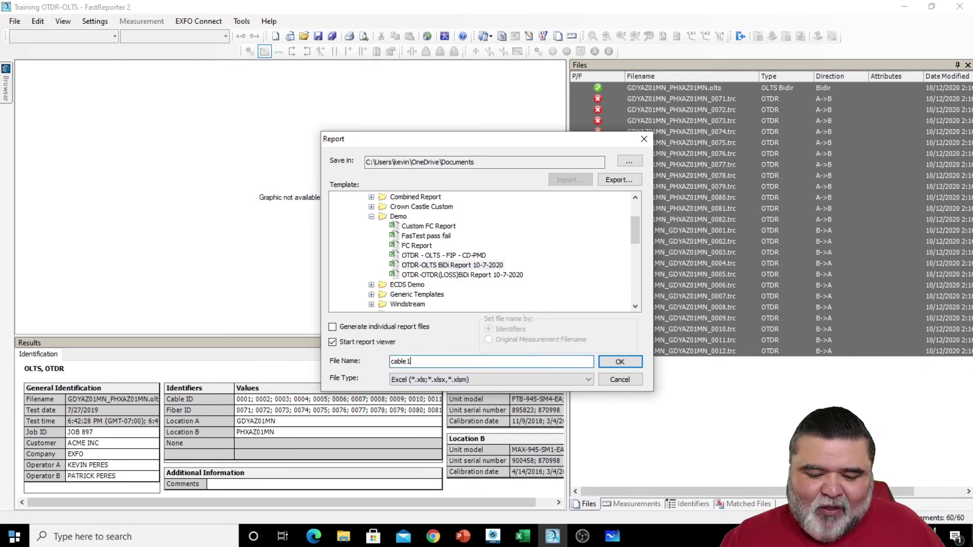
pyautogui.click(484, 376)
pyautogui.click(488, 385)
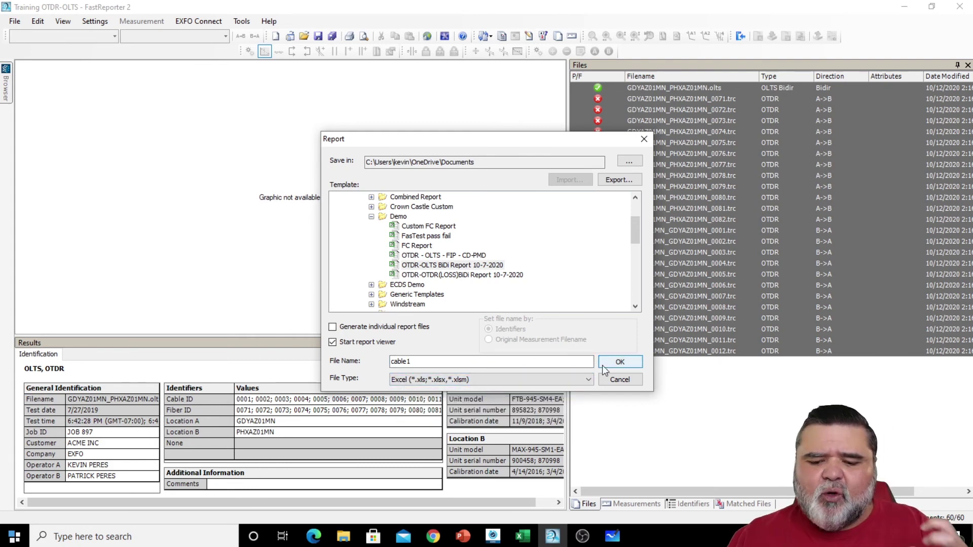
pyautogui.click(617, 366)
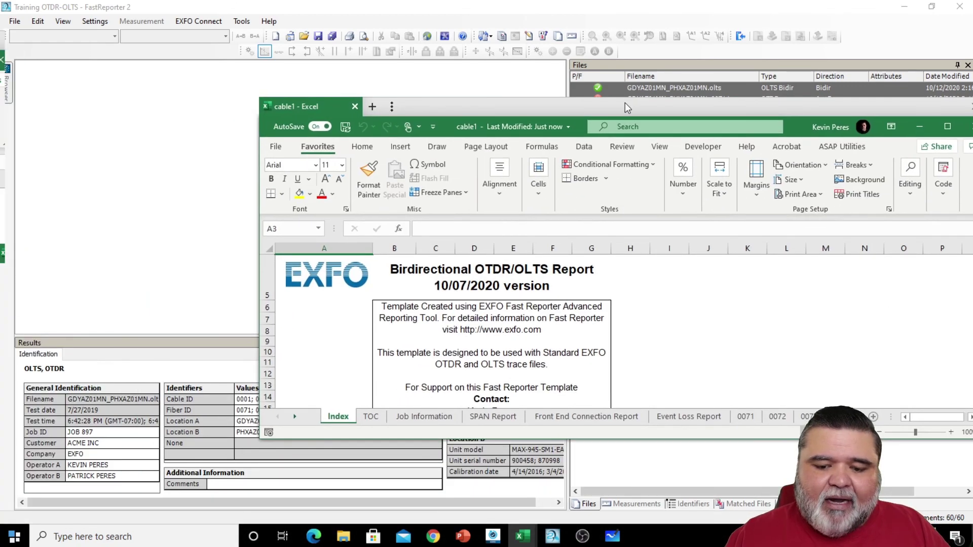
# - Maximize the cable1 workbook and launch Process Data and RENAME TABS from its Index sheet
pyautogui.doubleClick(624, 104)
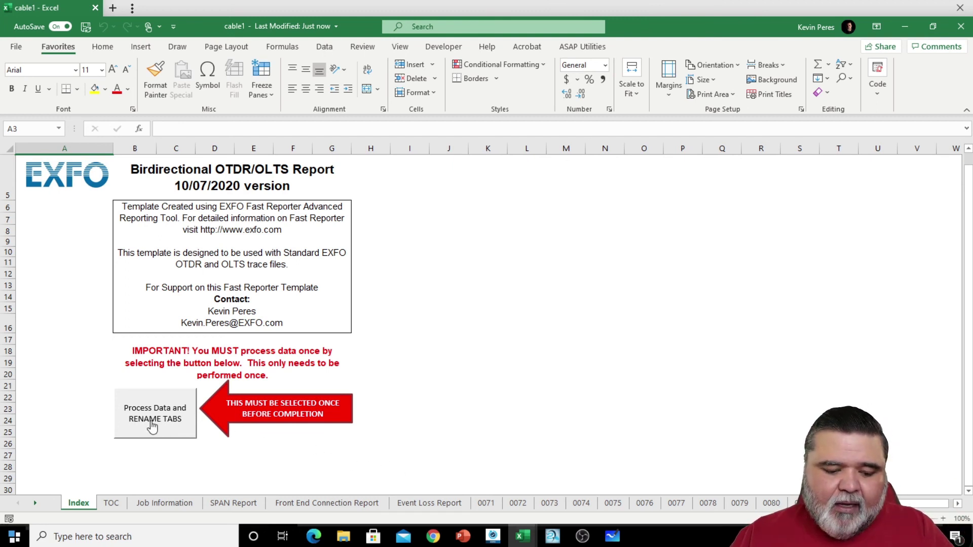
pyautogui.click(152, 423)
# - Confirm the macro so the fiber sheets become 71 to 82, then view the TOC sheet
pyautogui.click(521, 310)
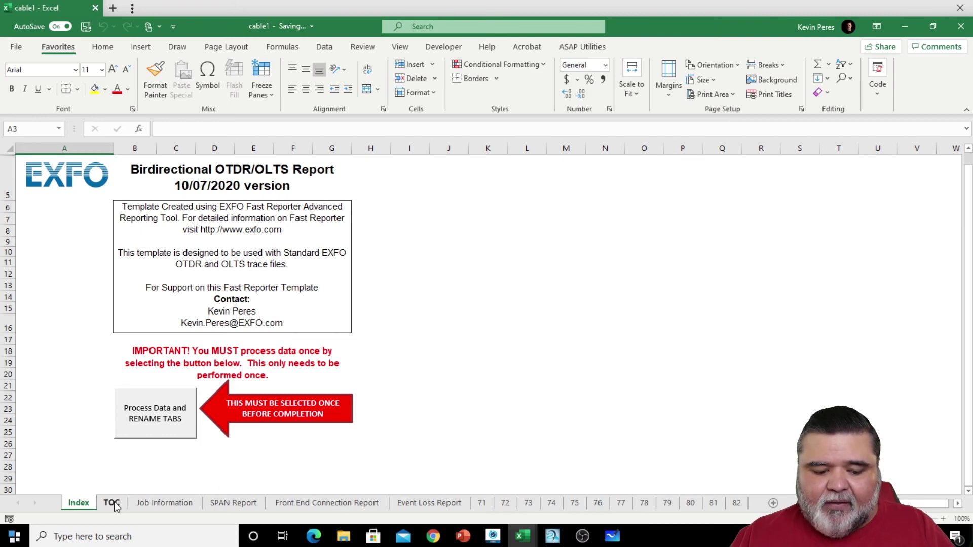
pyautogui.click(111, 502)
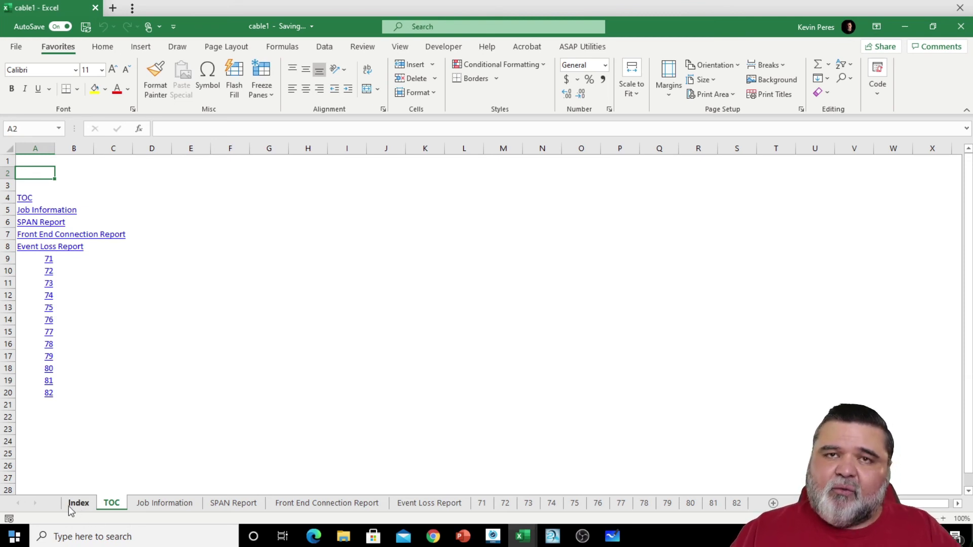
# - Review the fibers tested list on the Job Information sheet
pyautogui.click(164, 503)
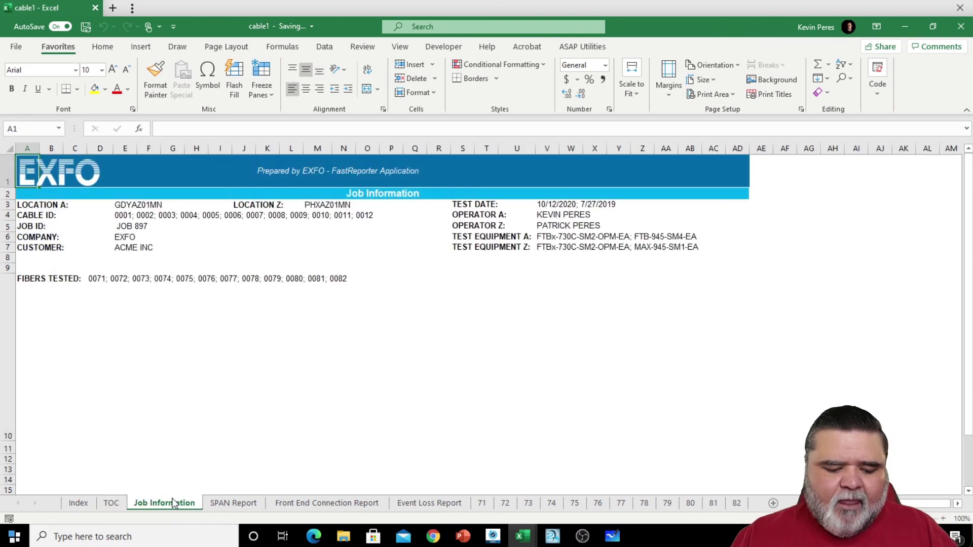
pyautogui.click(370, 352)
pyautogui.click(171, 233)
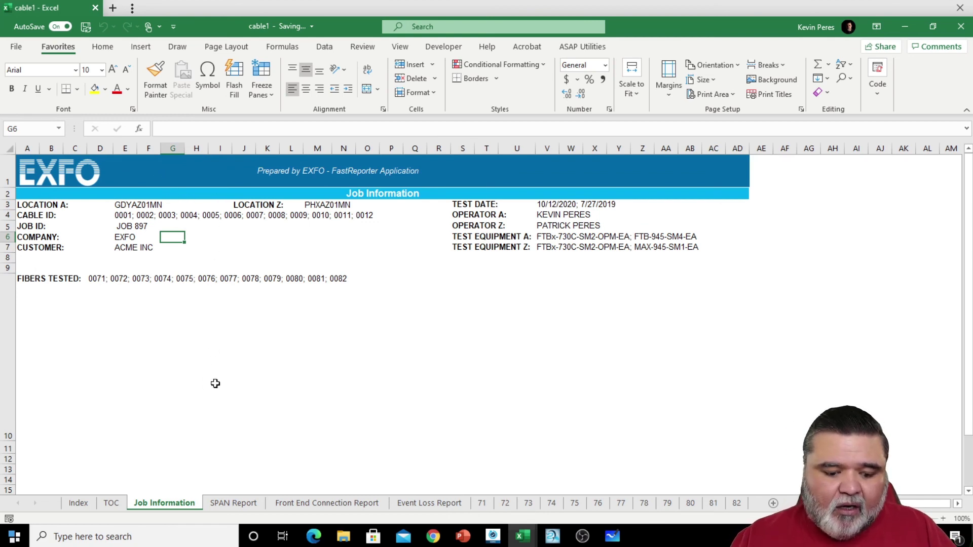
# - Inspect SPAN Report locations and D3:K13 losses, then average two Front End connector A losses
pyautogui.click(237, 504)
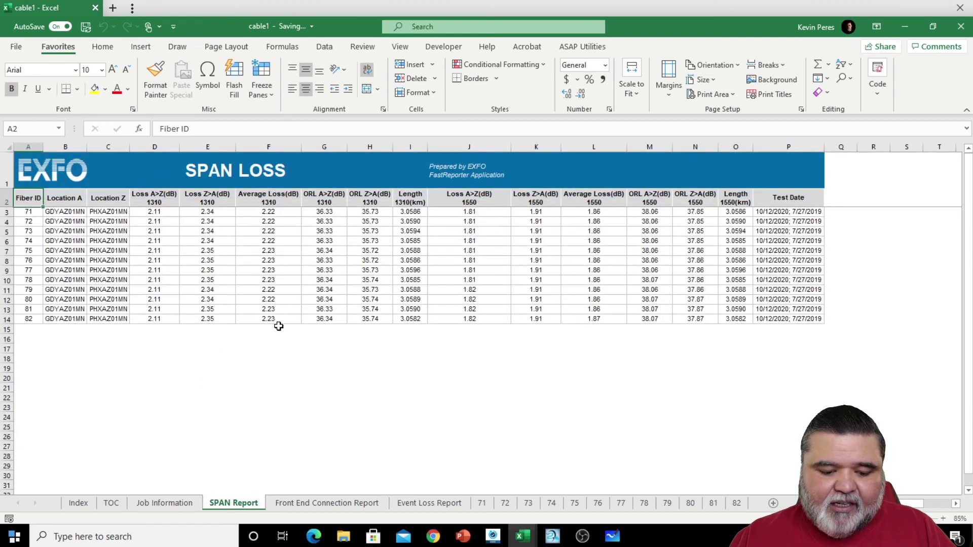
pyautogui.click(98, 280)
pyautogui.click(69, 213)
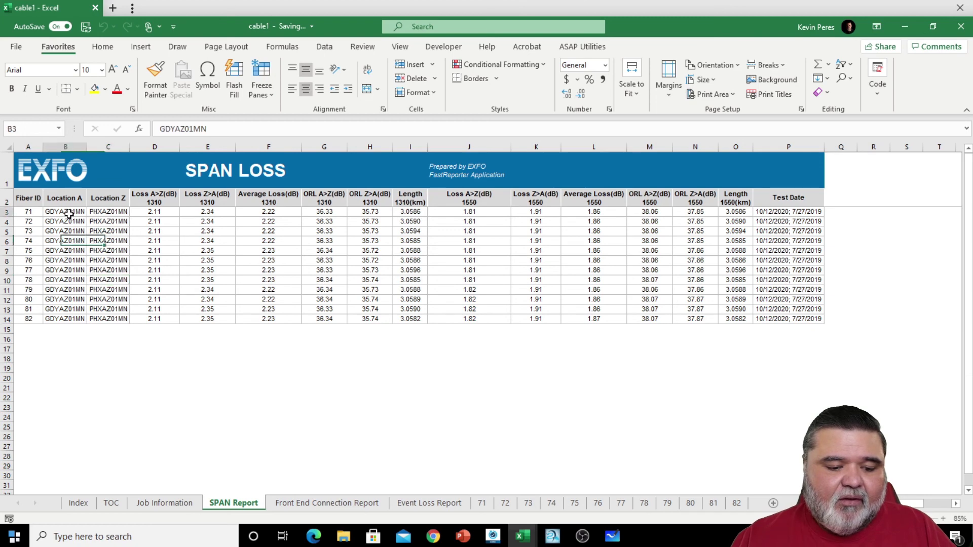
pyautogui.click(117, 213)
pyautogui.moveTo(155, 211); pyautogui.dragTo(514, 309)
pyautogui.click(514, 295)
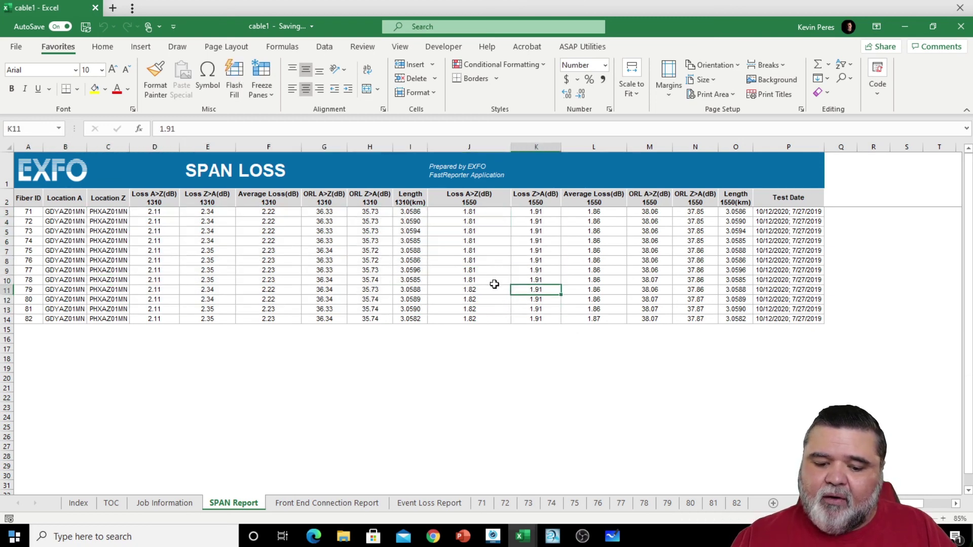
pyautogui.click(479, 280)
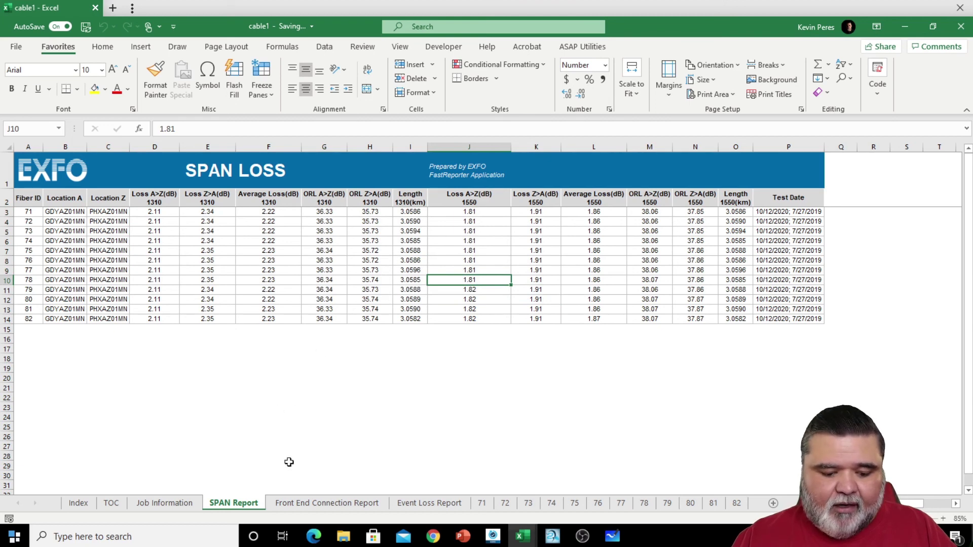
pyautogui.click(302, 508)
pyautogui.moveTo(306, 361); pyautogui.dragTo(302, 356)
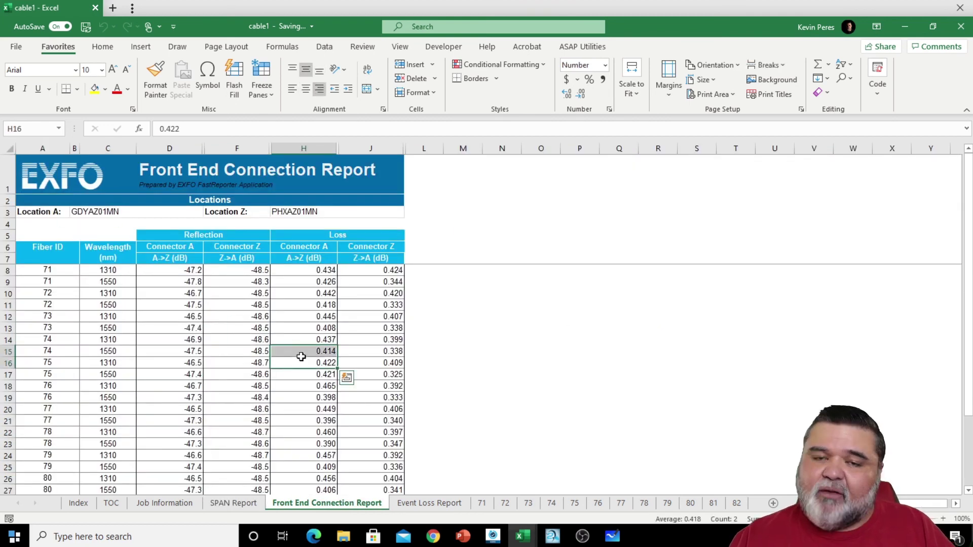
# - Check fiber 71's reflection, loss and connector Z loss on the Front End Connection Report
pyautogui.scroll(-1, 302, 354)
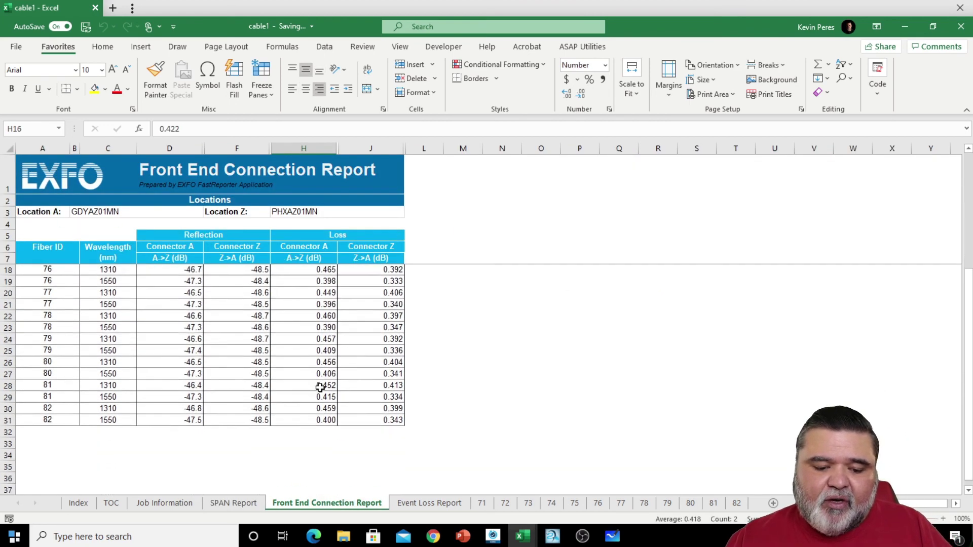
pyautogui.scroll(1, 318, 388)
pyautogui.click(198, 270)
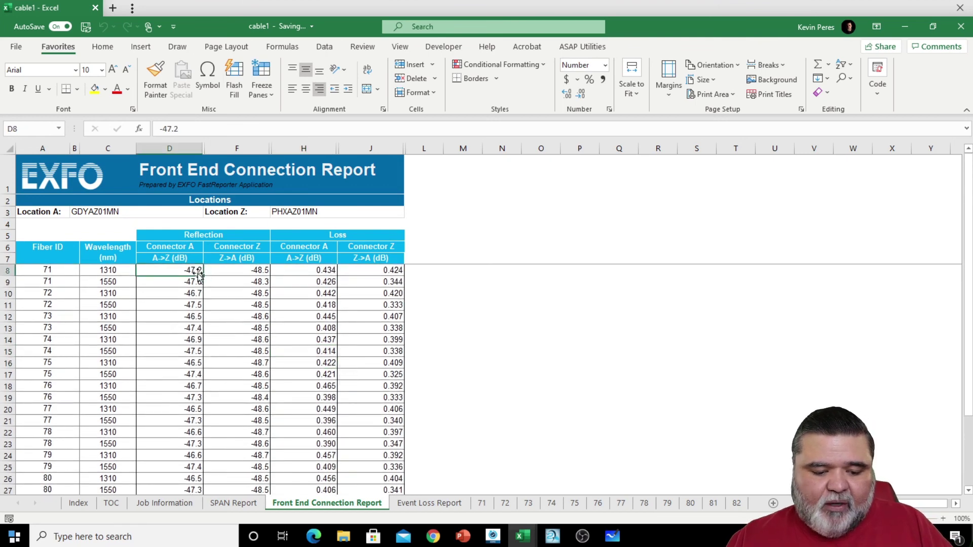
pyautogui.click(260, 271)
pyautogui.click(329, 268)
pyautogui.click(373, 271)
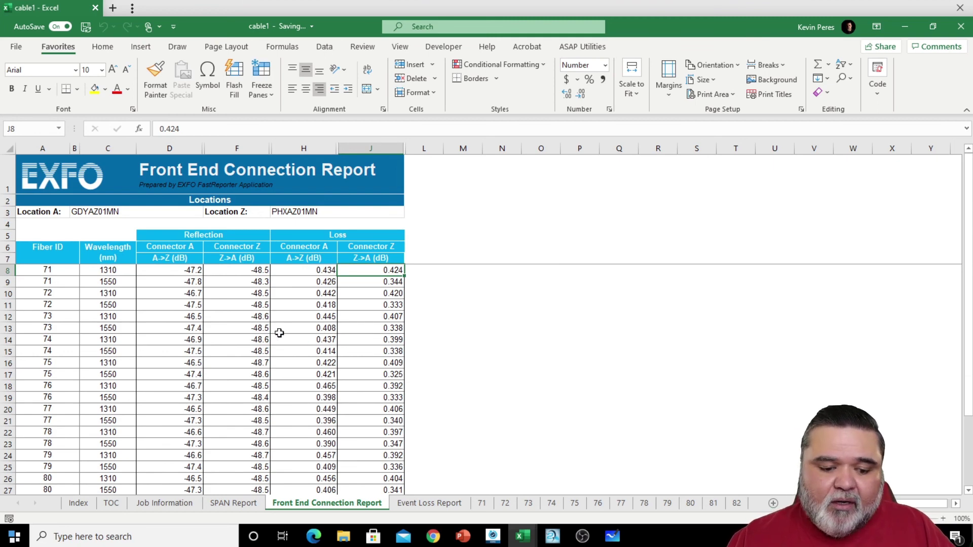
# - Scroll through the Event Loss Report, then open the fiber 71 Bidirectional OTDR Report sheet
pyautogui.click(420, 510)
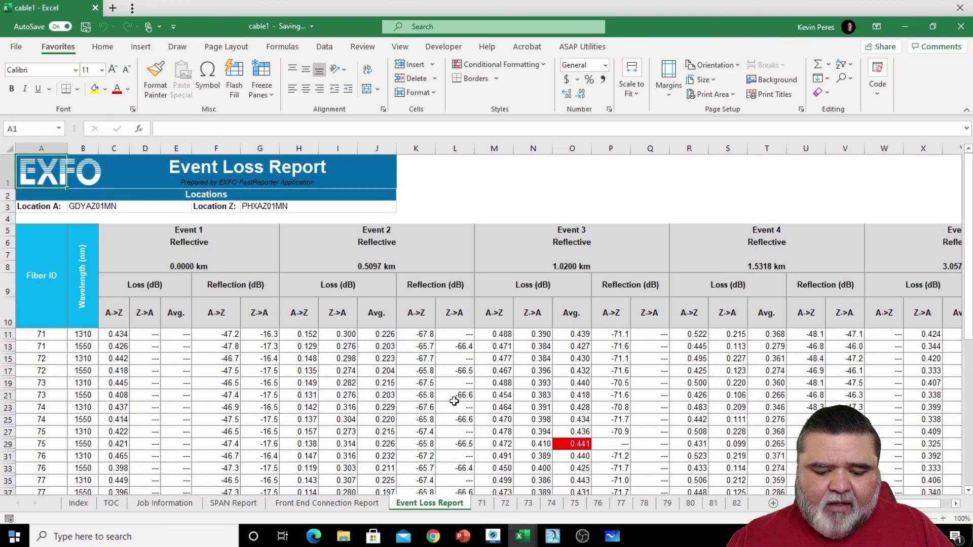
pyautogui.scroll(-5, 742, 431)
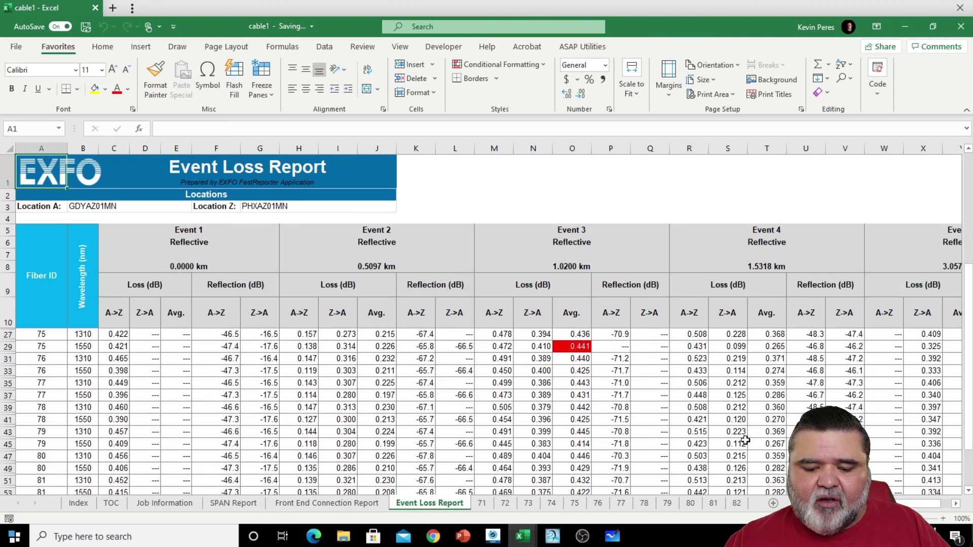
pyautogui.scroll(5, 742, 440)
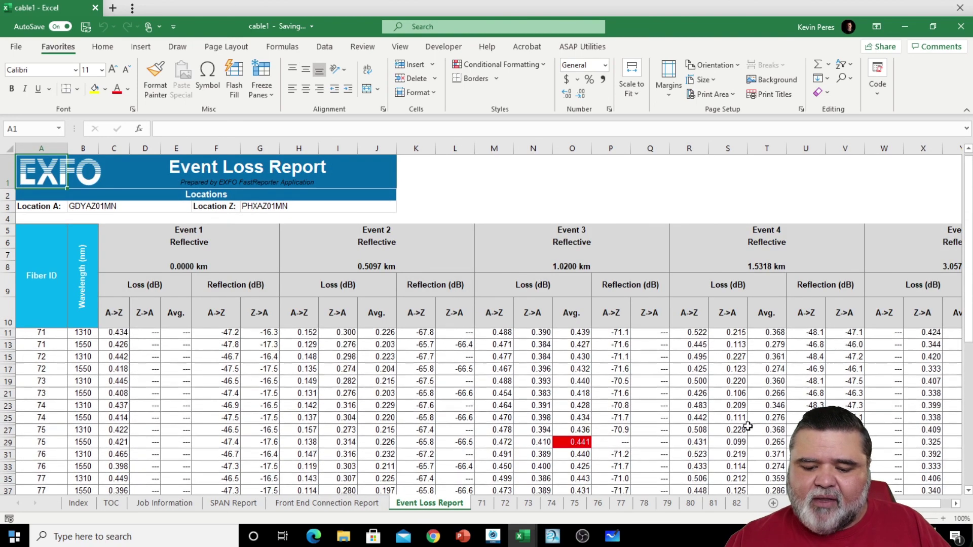
pyautogui.hscroll(3, 487, 355)
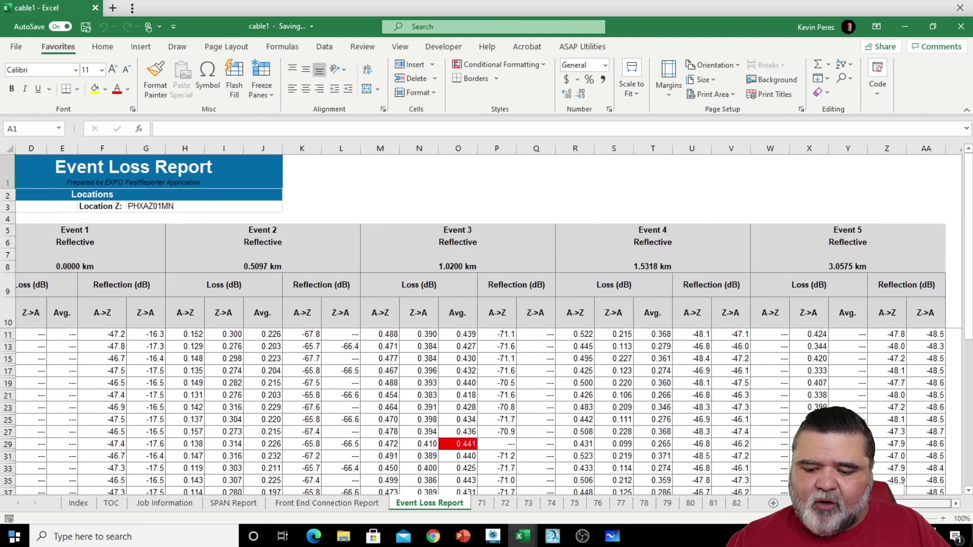
pyautogui.hscroll(-3, 67, 186)
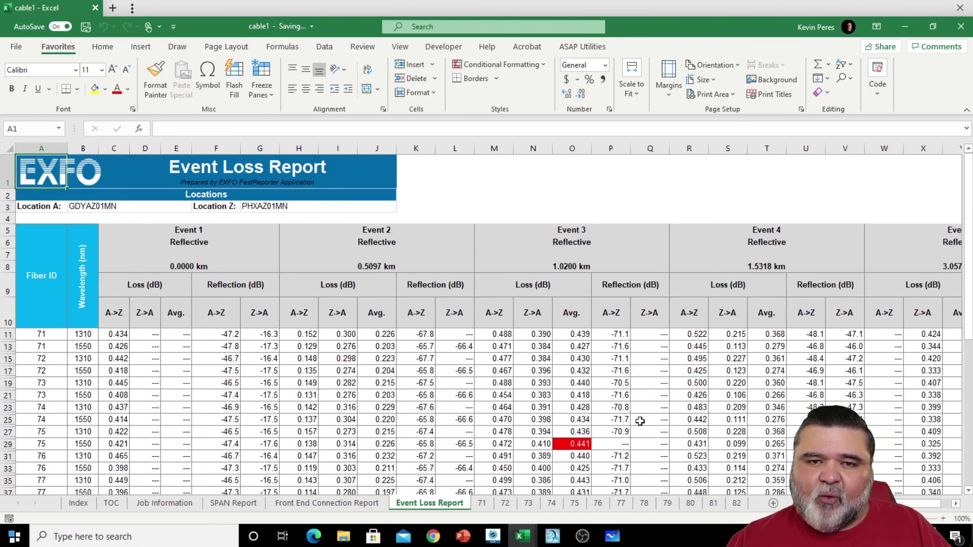
pyautogui.click(483, 505)
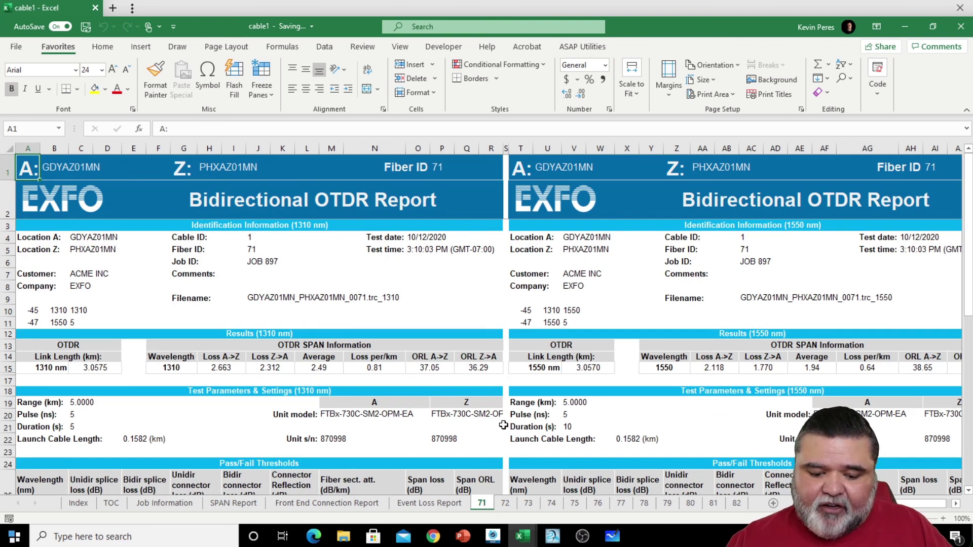
# - Scroll through fiber 71's trace graphs and check the first event's A->Z loss
pyautogui.scroll(-3, 503, 425)
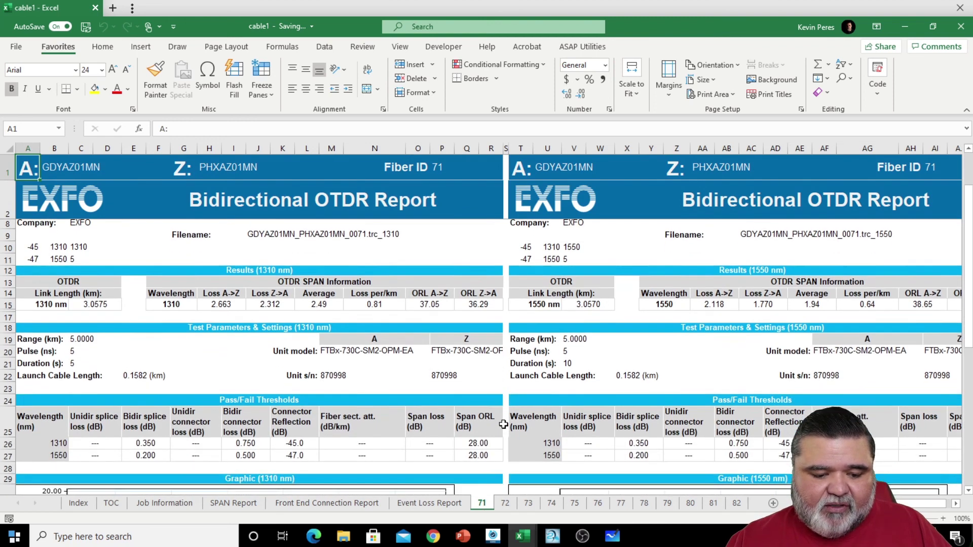
pyautogui.scroll(-5, 503, 424)
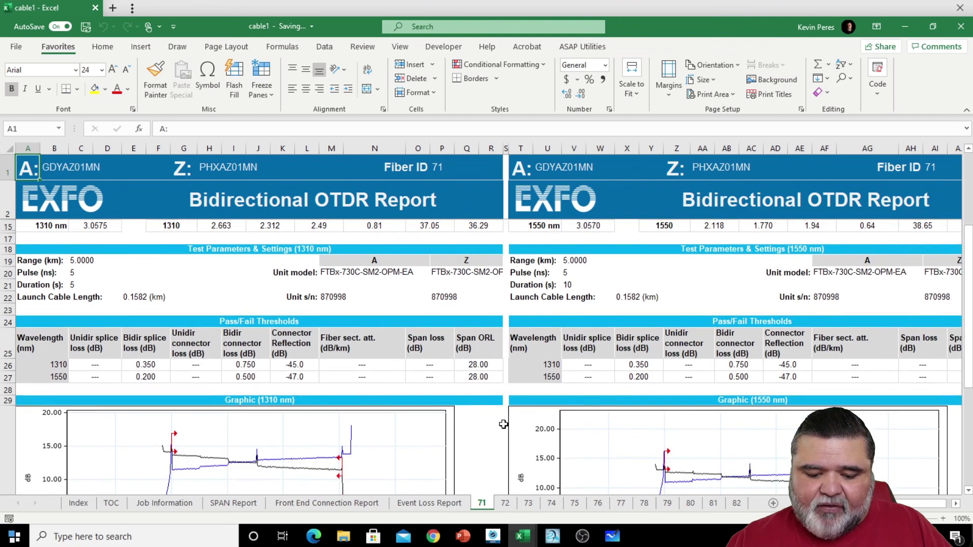
pyautogui.scroll(1, 503, 423)
pyautogui.scroll(-2, 503, 424)
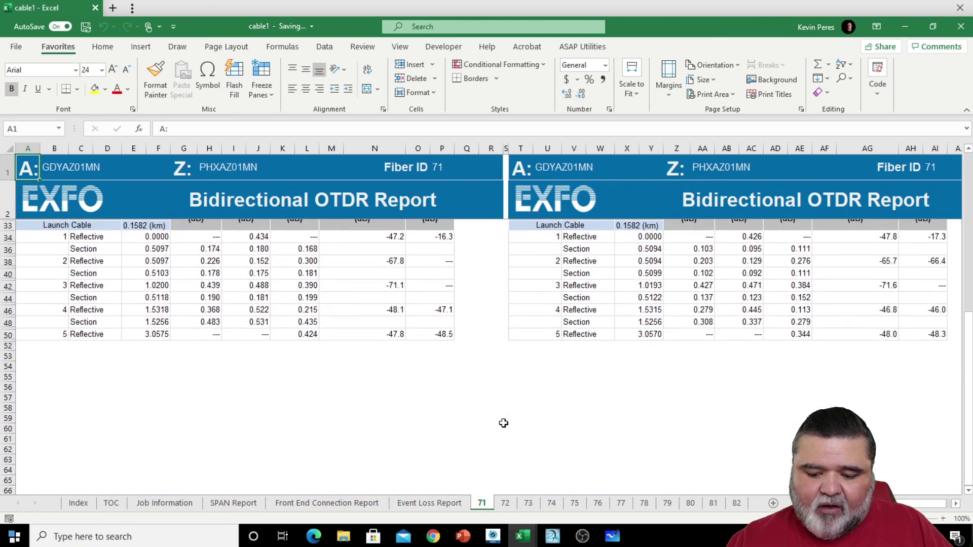
pyautogui.scroll(3, 502, 425)
pyautogui.click(267, 456)
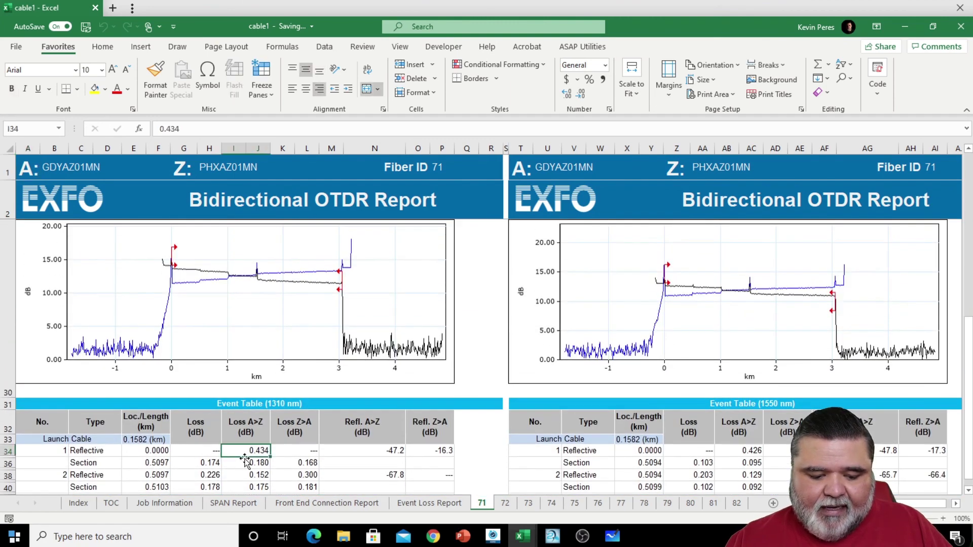
pyautogui.moveTo(963, 325); pyautogui.dragTo(968, 361)
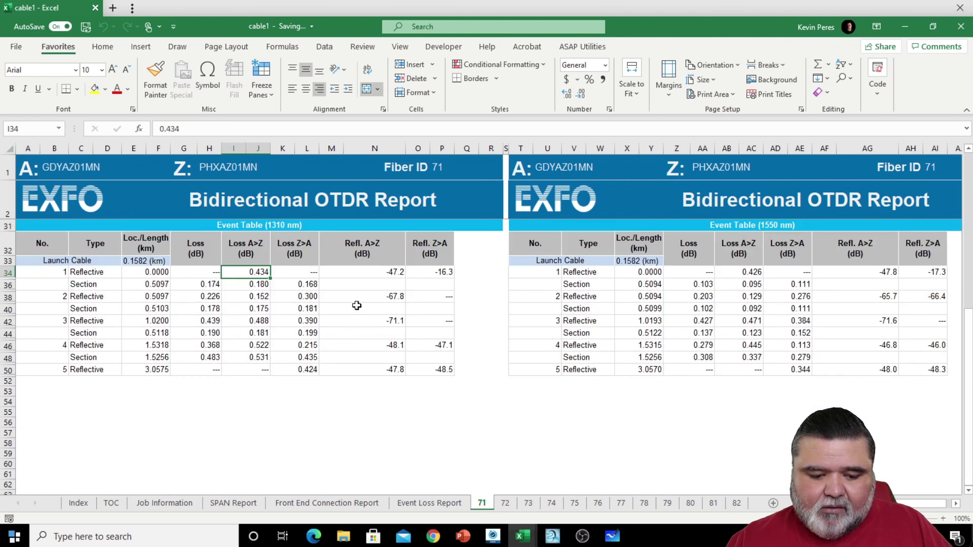
# - Check the first section's losses and event 2's A->Z reflection, then minimize Excel
pyautogui.click(218, 272)
pyautogui.click(209, 284)
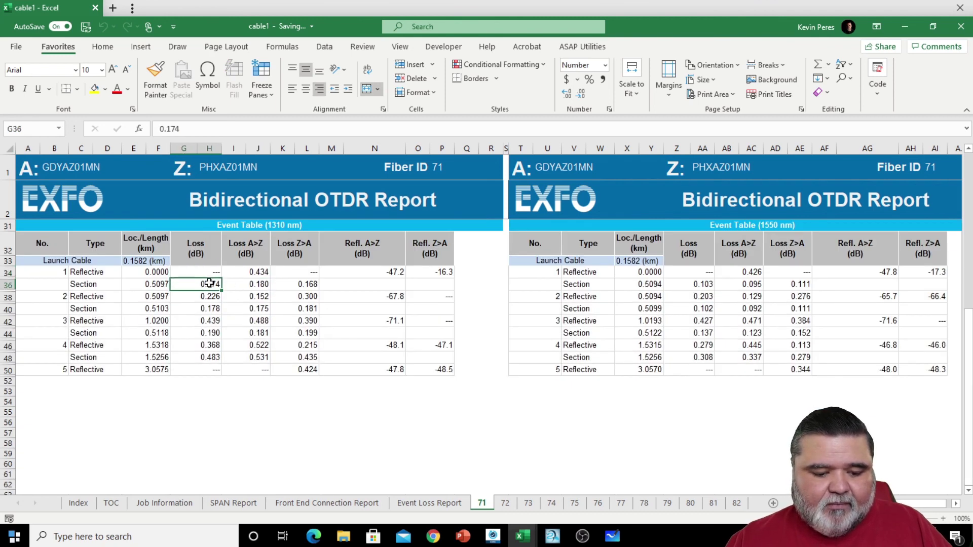
pyautogui.click(253, 287)
pyautogui.click(291, 287)
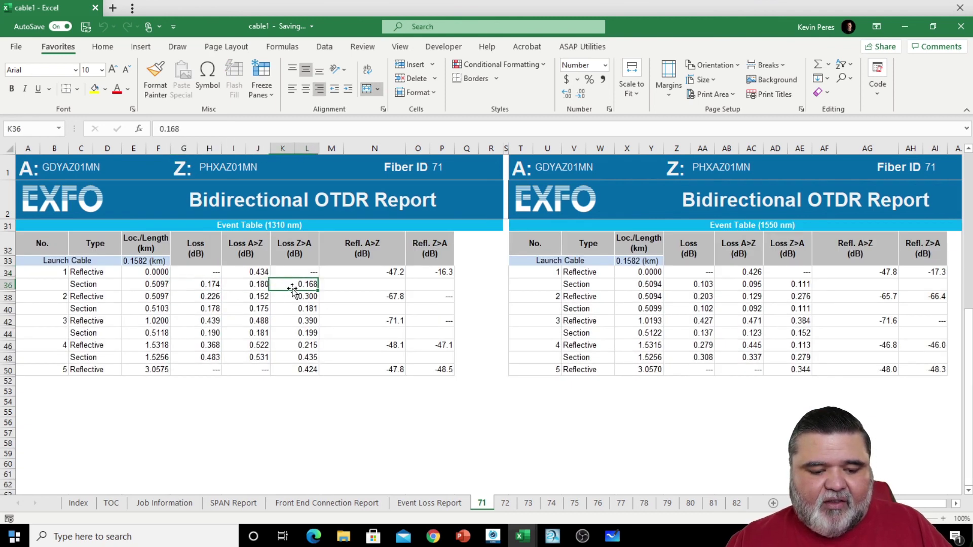
pyautogui.click(377, 297)
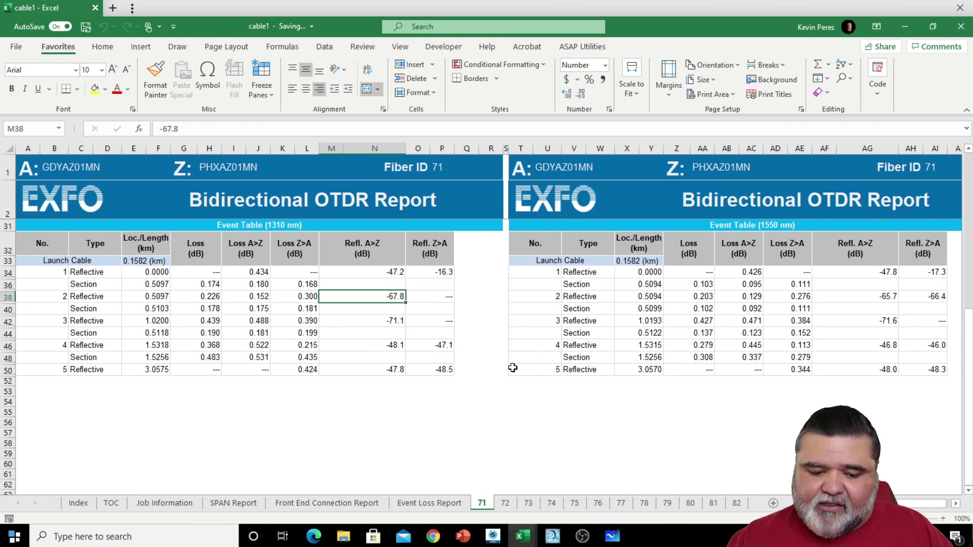
pyautogui.scroll(9, 512, 368)
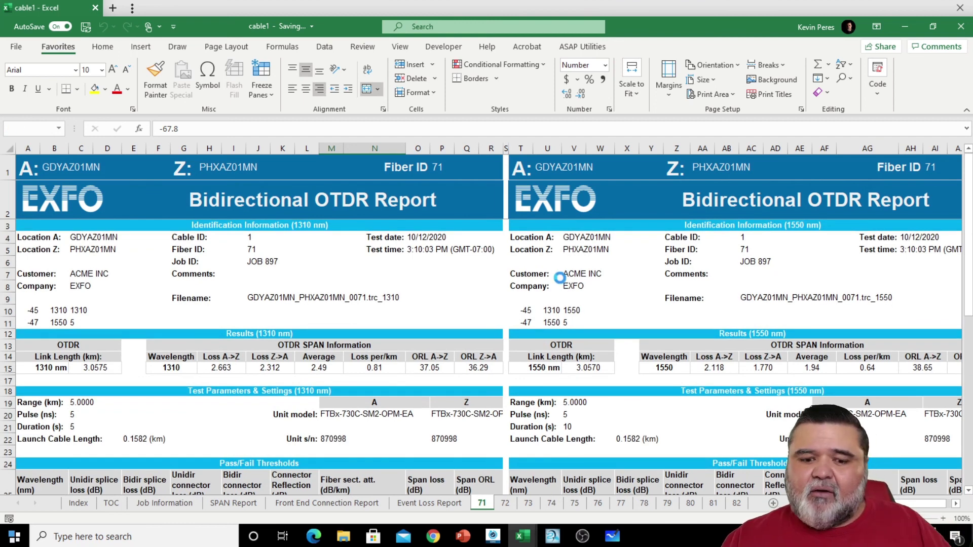
pyautogui.click(898, 38)
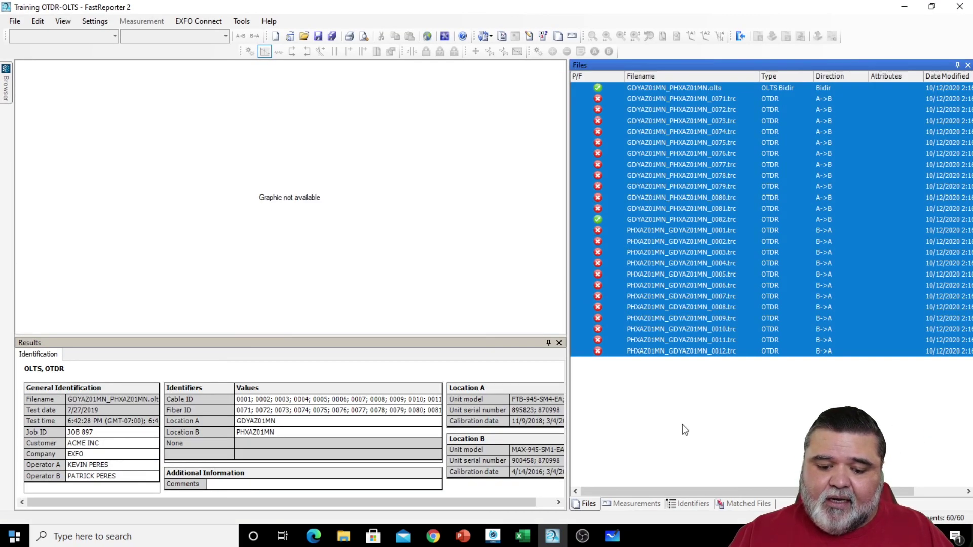